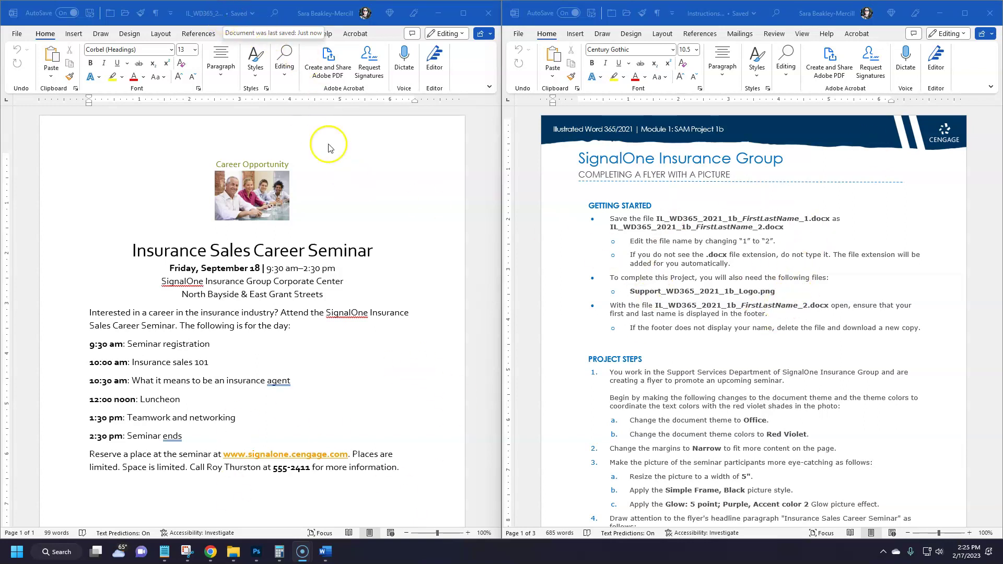
- Highlight in yellow the two instruction sub-bullets about editing the file name and the .docx file extension
{"action": "left_click", "coordinate": [640, 259]}
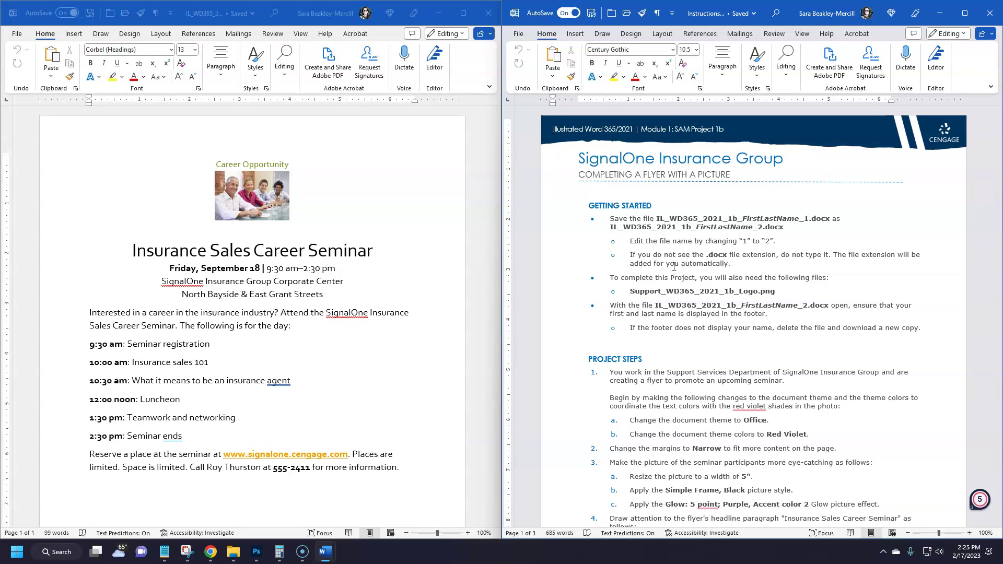
{"action": "left_click", "coordinate": [653, 266]}
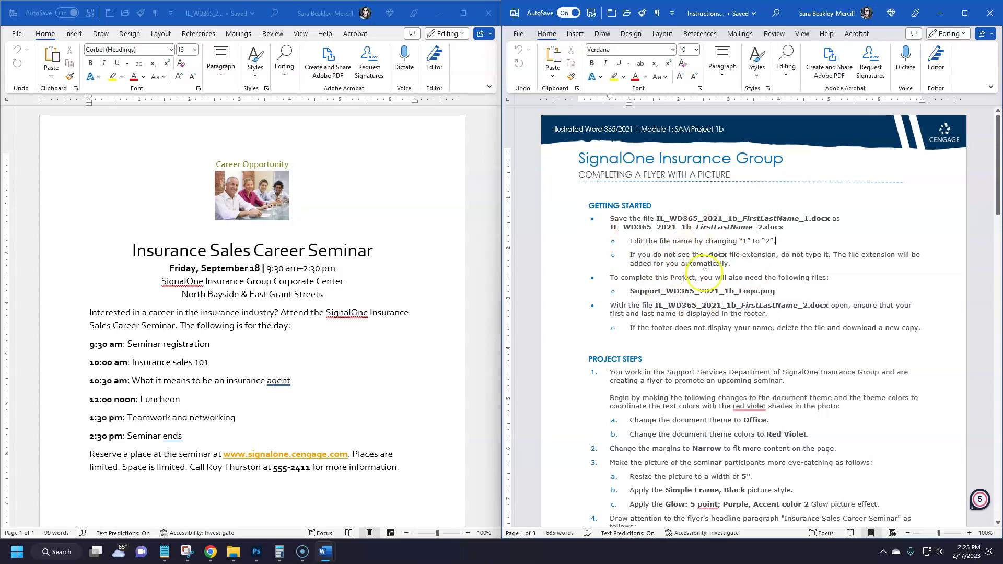
{"action": "left_click_drag", "start_coordinate": [737, 264], "coordinate": [612, 241]}
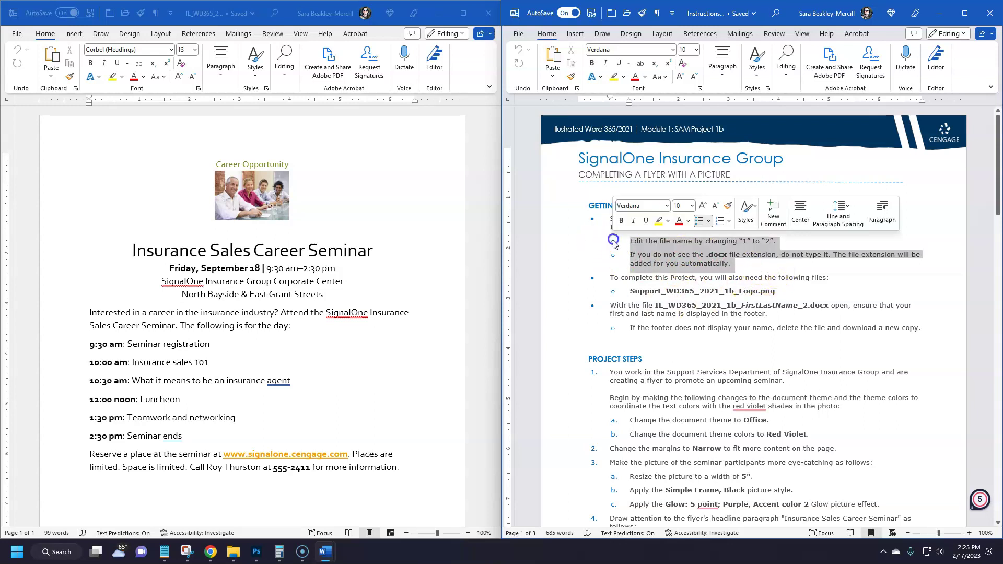
{"action": "left_click", "coordinate": [615, 77]}
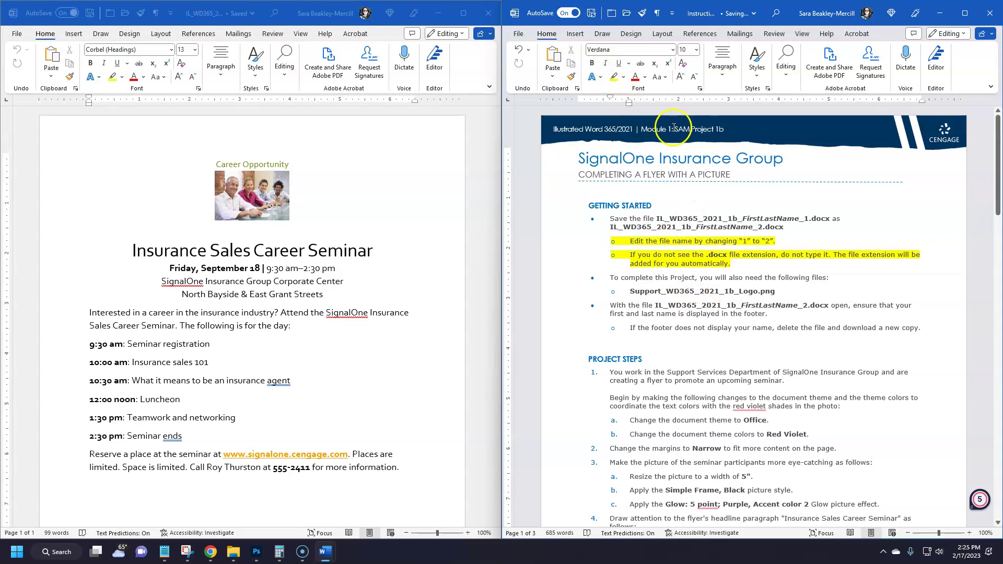
- Apply the strikethrough font effect to the two yellow-highlighted sub-bullets about the file name in the instructions
{"action": "left_click_drag", "start_coordinate": [743, 264], "coordinate": [615, 241]}
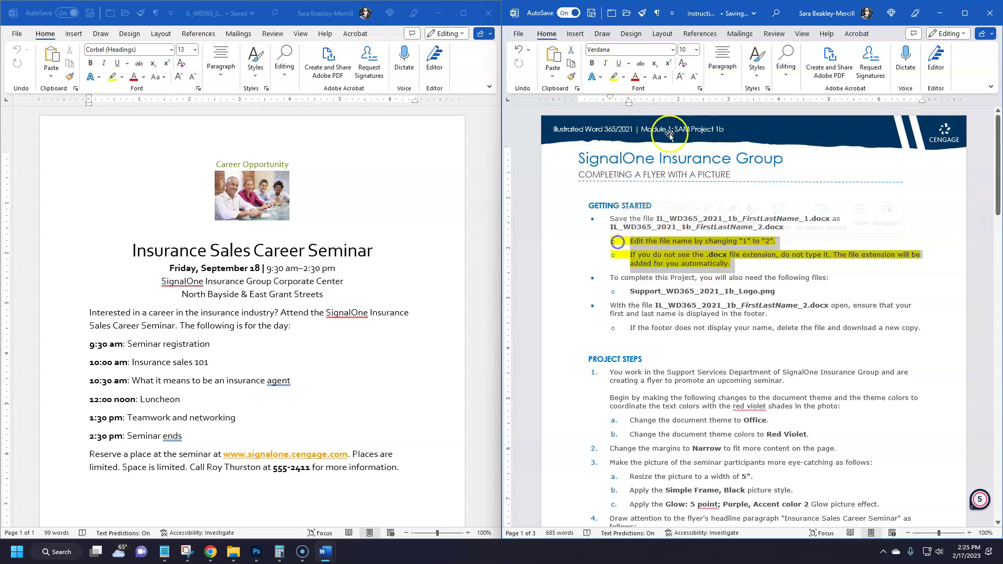
{"action": "left_click", "coordinate": [699, 88]}
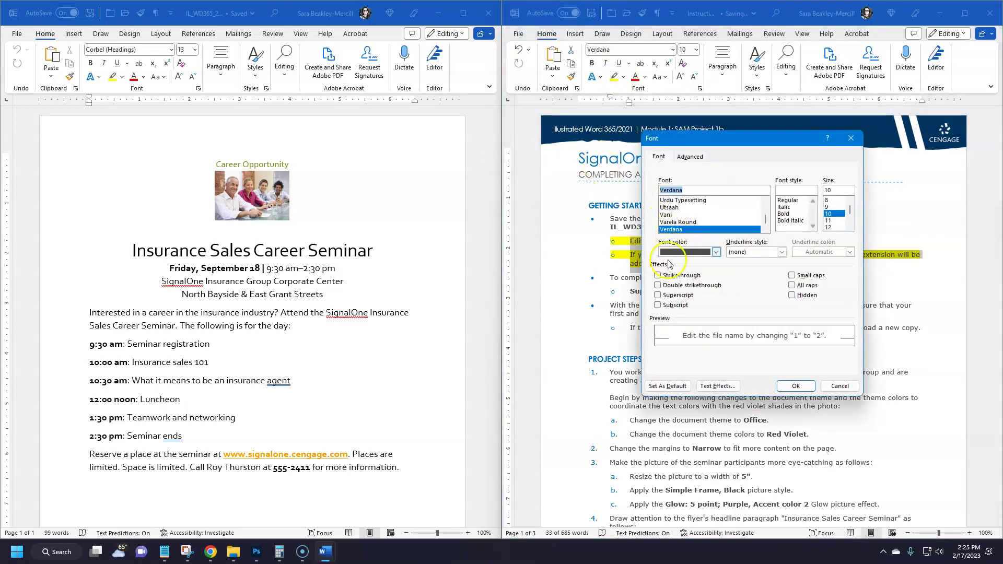
{"action": "left_click", "coordinate": [663, 277]}
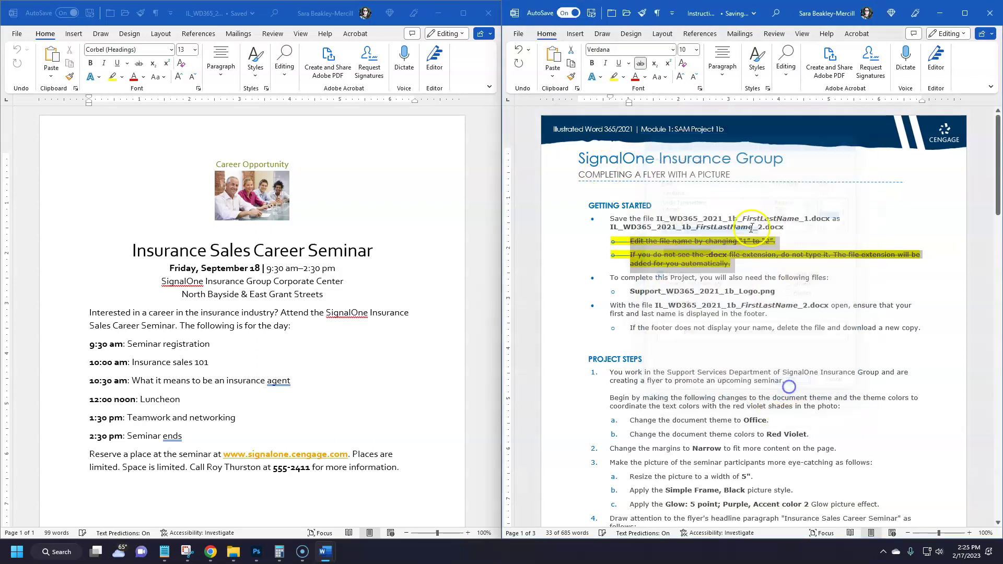
{"action": "left_click", "coordinate": [795, 386]}
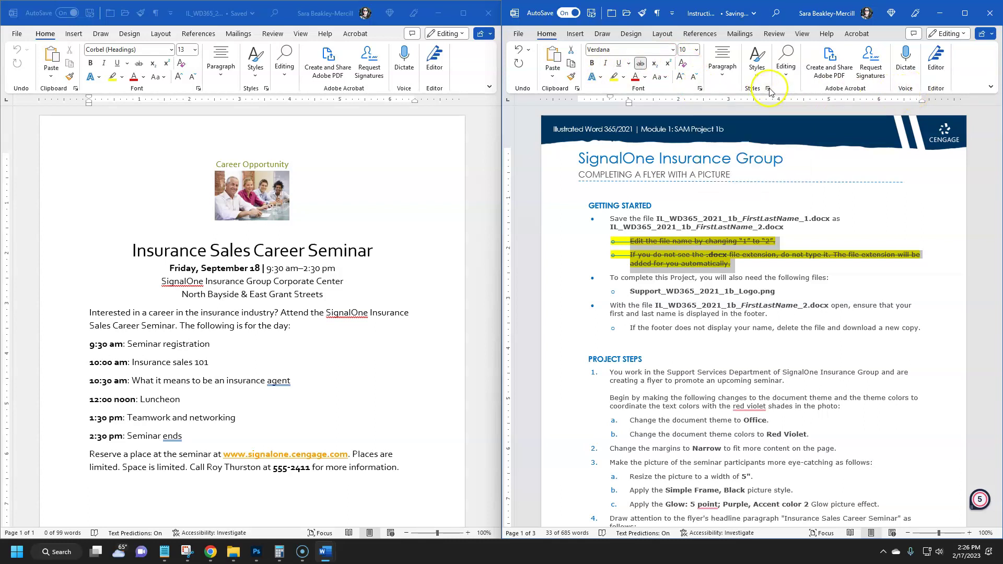
- Review the font effects of the struck-through sub-bullets and undo their strikethrough
{"action": "left_click", "coordinate": [700, 89]}
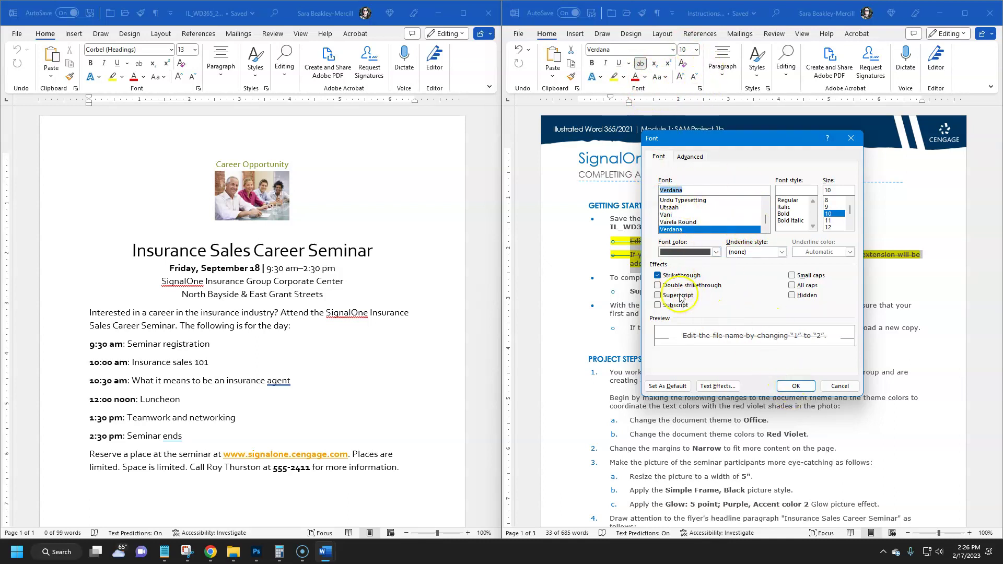
{"action": "left_click", "coordinate": [796, 387]}
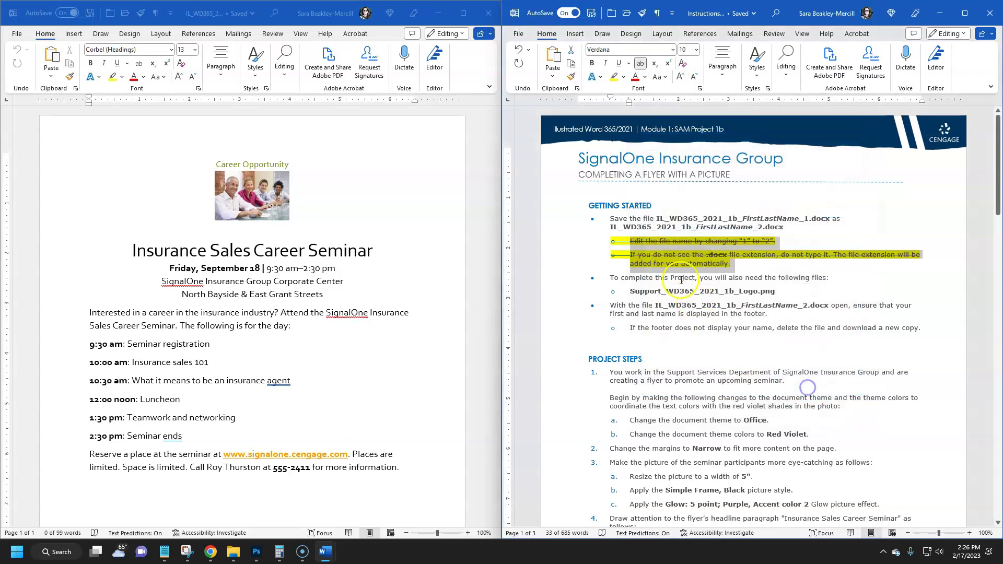
{"action": "key", "text": "ctrl+z"}
- Check the flyer's footer for the student's name and highlight in yellow the instruction sub-bullet about the footer
{"action": "left_click", "coordinate": [734, 291]}
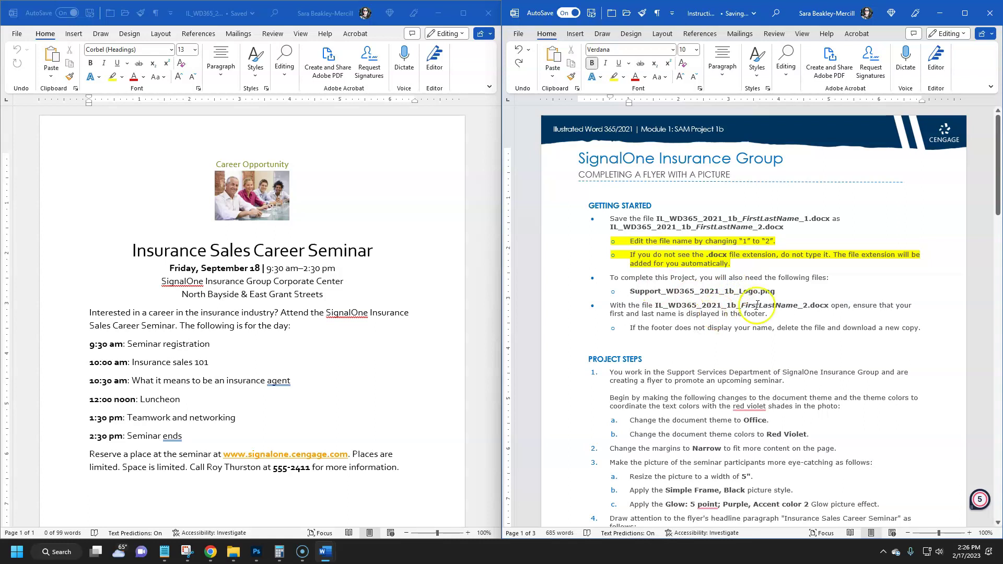
{"action": "left_click", "coordinate": [647, 329]}
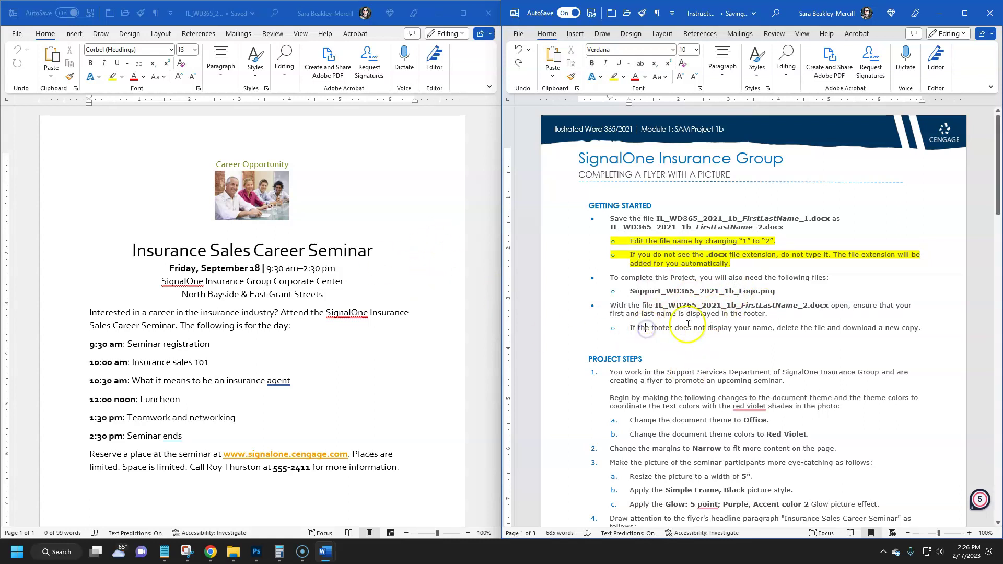
{"action": "scroll", "coordinate": [326, 363], "scroll_direction": "down", "scroll_amount": 3}
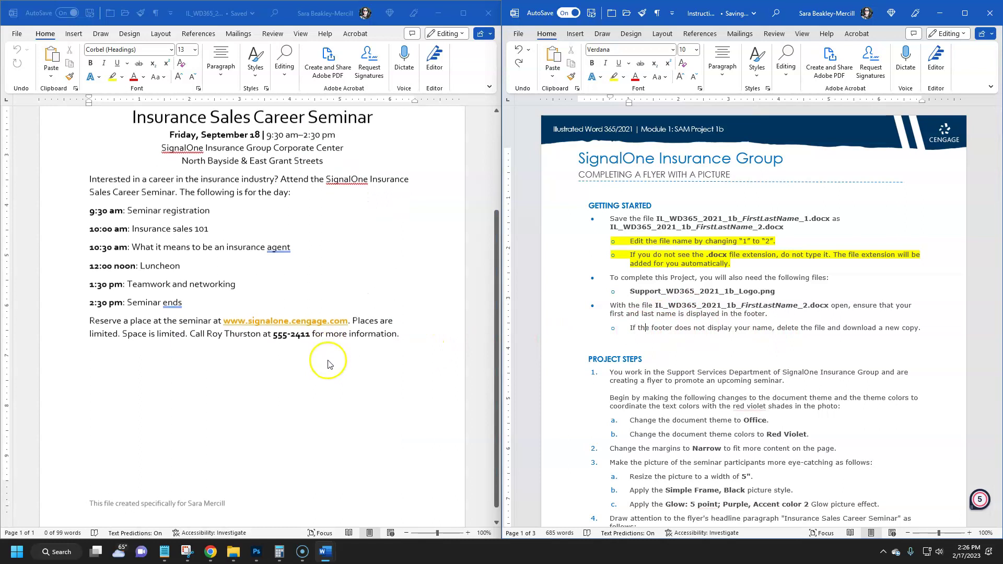
{"action": "scroll", "coordinate": [328, 364], "scroll_direction": "down", "scroll_amount": 1}
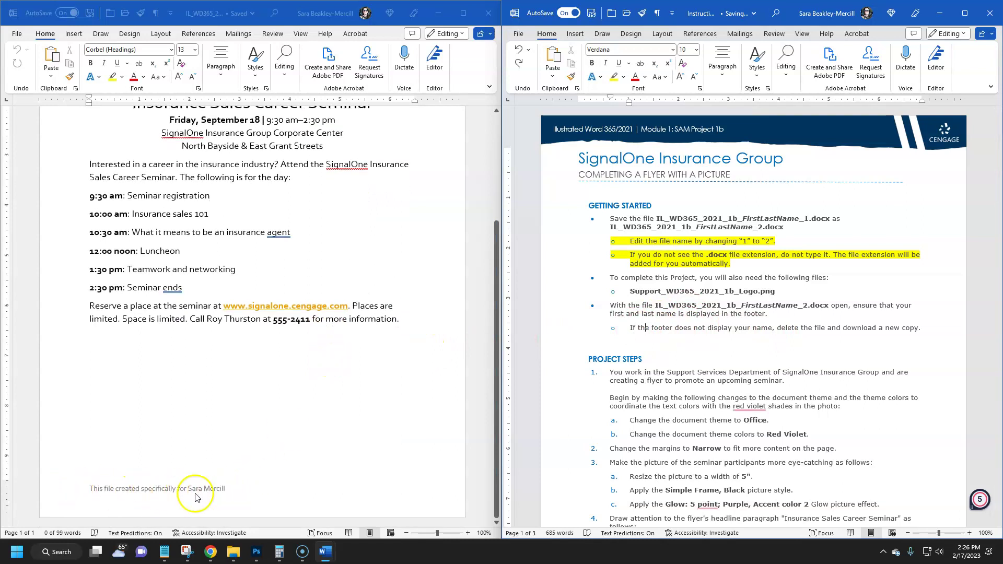
{"action": "scroll", "coordinate": [298, 439], "scroll_direction": "up", "scroll_amount": 3}
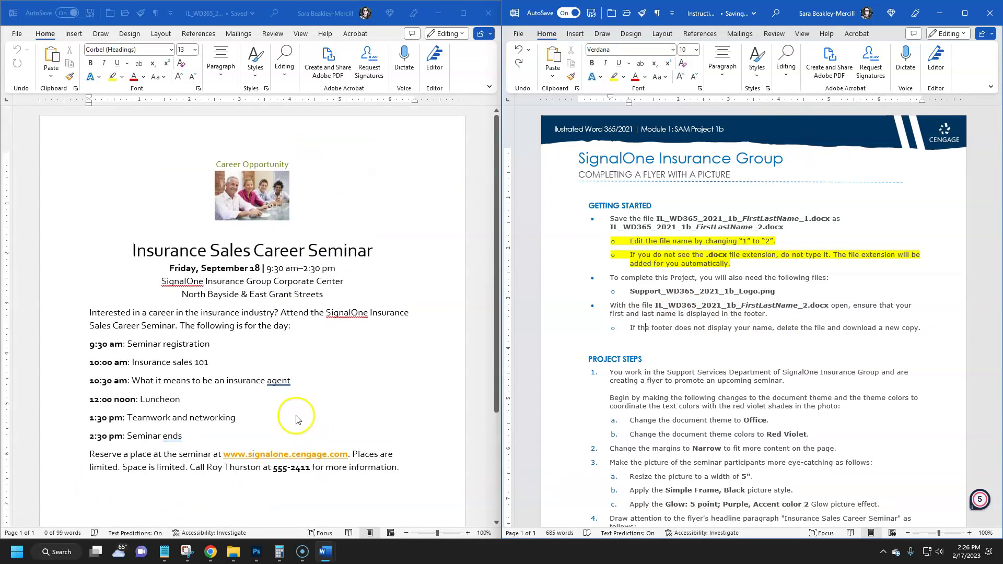
{"action": "left_click_drag", "start_coordinate": [921, 330], "coordinate": [633, 327]}
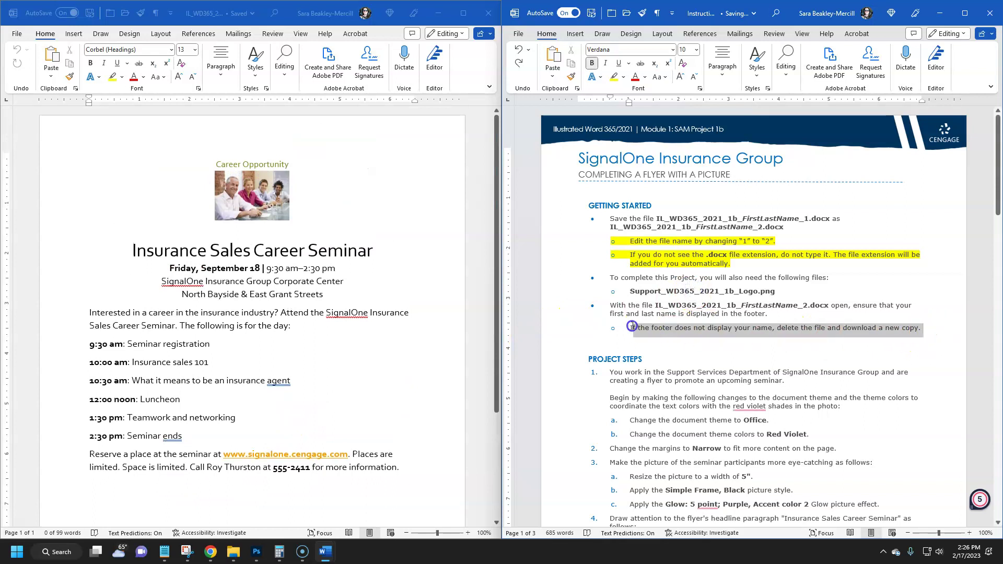
{"action": "left_click", "coordinate": [671, 308]}
- Look through the project instructions down to the sample finished flyer on the last page and return to the first page
{"action": "scroll", "coordinate": [742, 385], "scroll_direction": "down", "scroll_amount": 3}
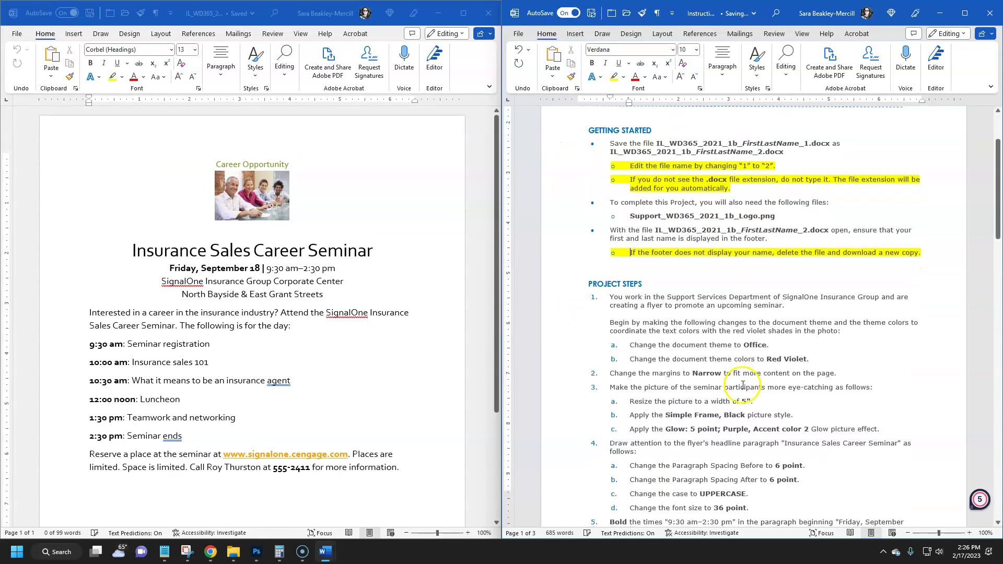
{"action": "scroll", "coordinate": [743, 385], "scroll_direction": "down", "scroll_amount": 5}
{"action": "scroll", "coordinate": [742, 385], "scroll_direction": "up", "scroll_amount": 2}
{"action": "scroll", "coordinate": [980, 175], "scroll_direction": "down", "scroll_amount": 1}
{"action": "left_click_drag", "start_coordinate": [998, 170], "coordinate": [998, 409]}
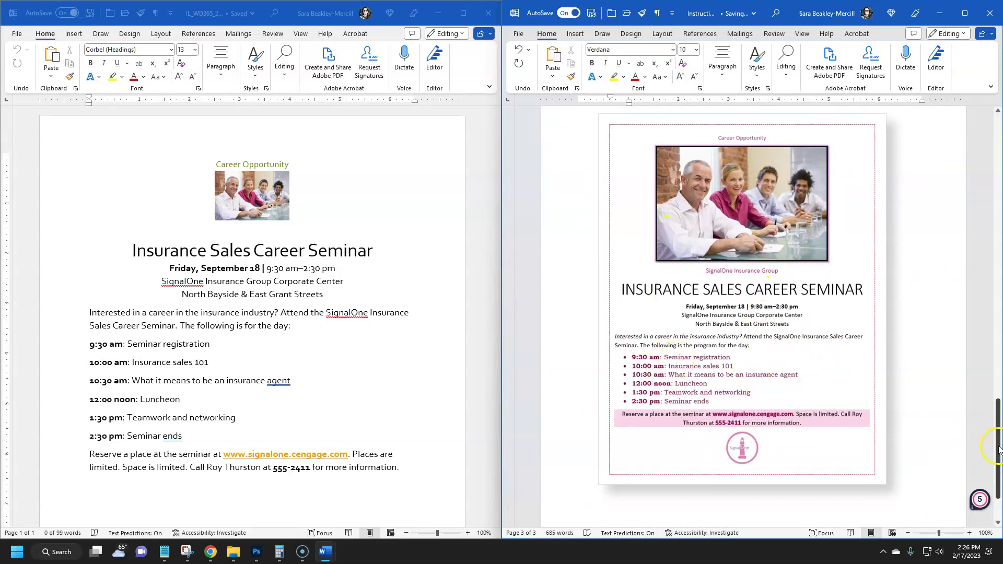
{"action": "left_click_drag", "start_coordinate": [999, 484], "coordinate": [999, 211]}
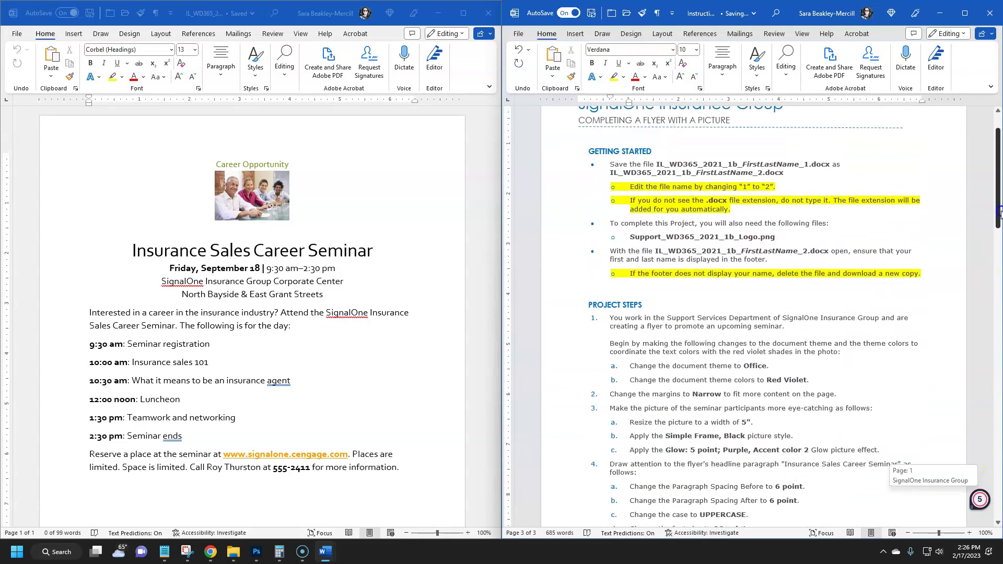
- Show the paragraph marks and other hidden formatting symbols in the flyer document
{"action": "left_click", "coordinate": [381, 203]}
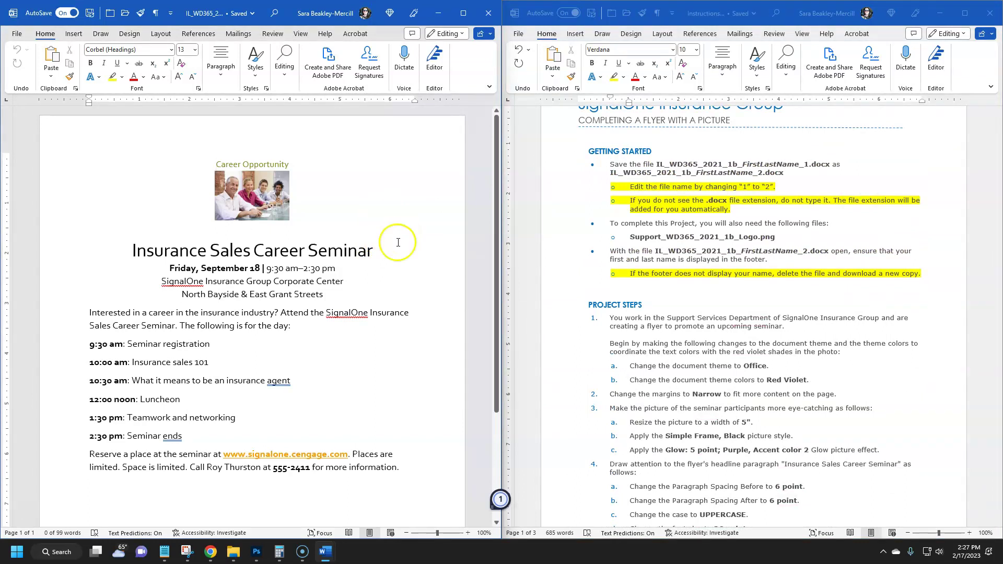
{"action": "left_click", "coordinate": [220, 76]}
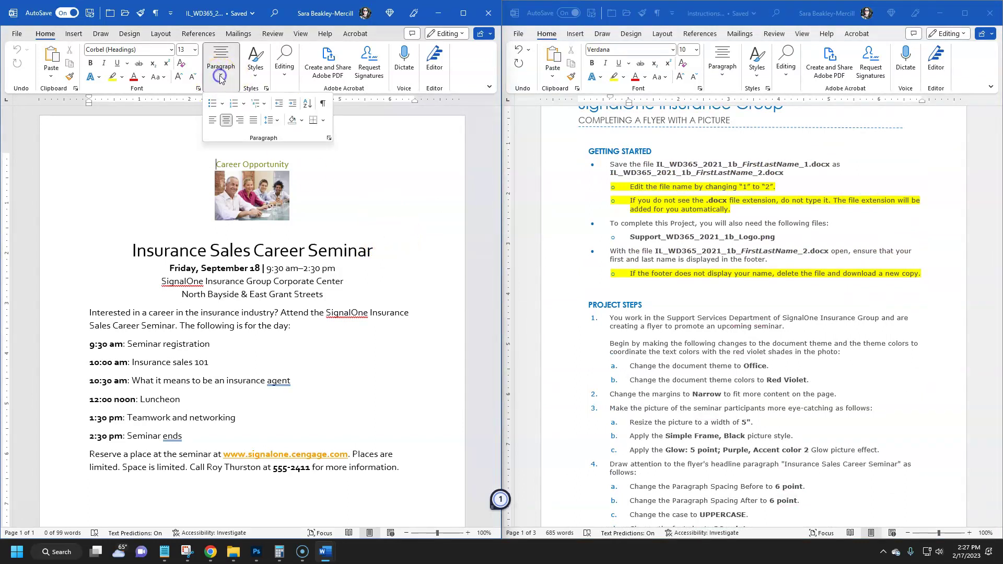
{"action": "left_click", "coordinate": [324, 107]}
- Examine the space and paragraph marks in the flyer's introductory paragraph and the lines around it
{"action": "left_click", "coordinate": [375, 338]}
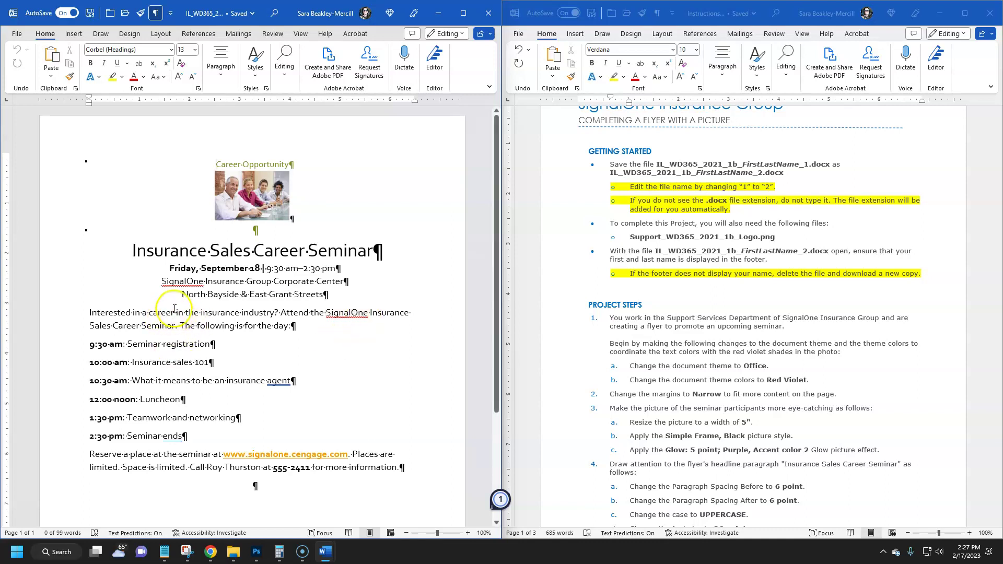
{"action": "double_click", "coordinate": [175, 325]}
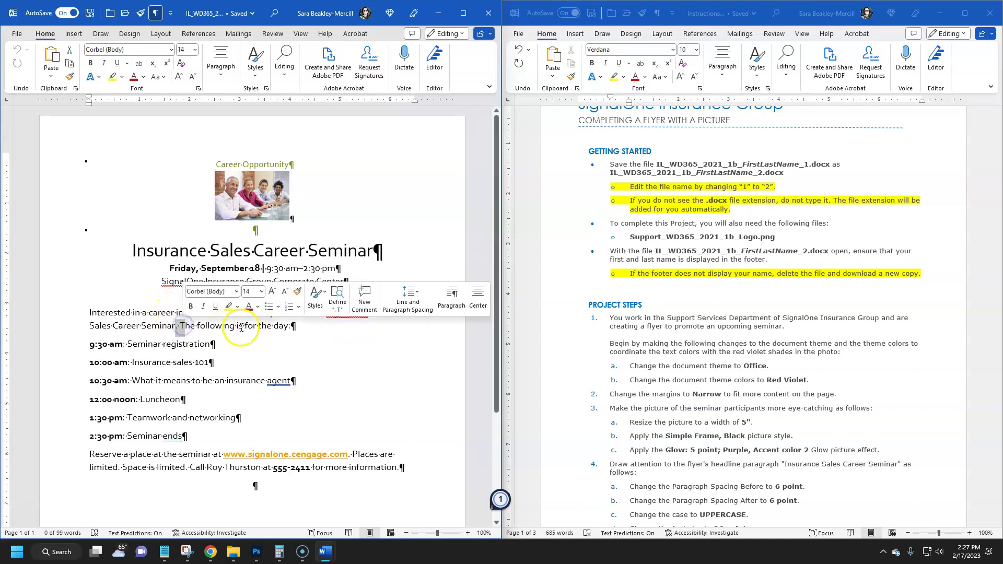
{"action": "left_click_drag", "start_coordinate": [224, 326], "coordinate": [241, 327]}
{"action": "left_click_drag", "start_coordinate": [345, 295], "coordinate": [333, 296]}
{"action": "left_click", "coordinate": [337, 362]}
{"action": "left_click", "coordinate": [346, 365]}
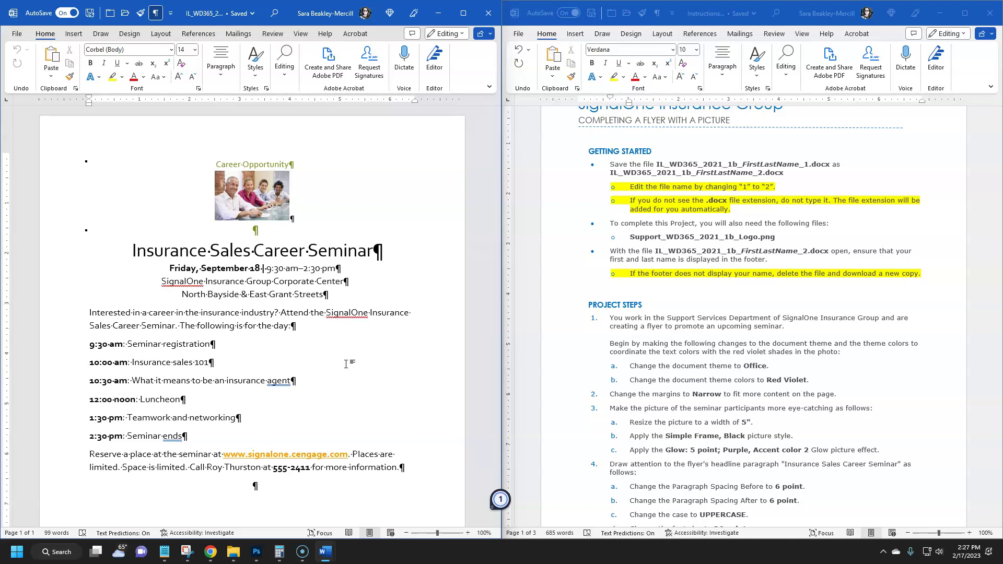
- Add four blank paragraphs after the empty last paragraph of the flyer
{"action": "left_click", "coordinate": [264, 486]}
{"action": "key", "text": "Return"}
{"action": "key", "text": "Return"}
{"action": "key", "text": "Return"}
{"action": "key", "text": "Return"}
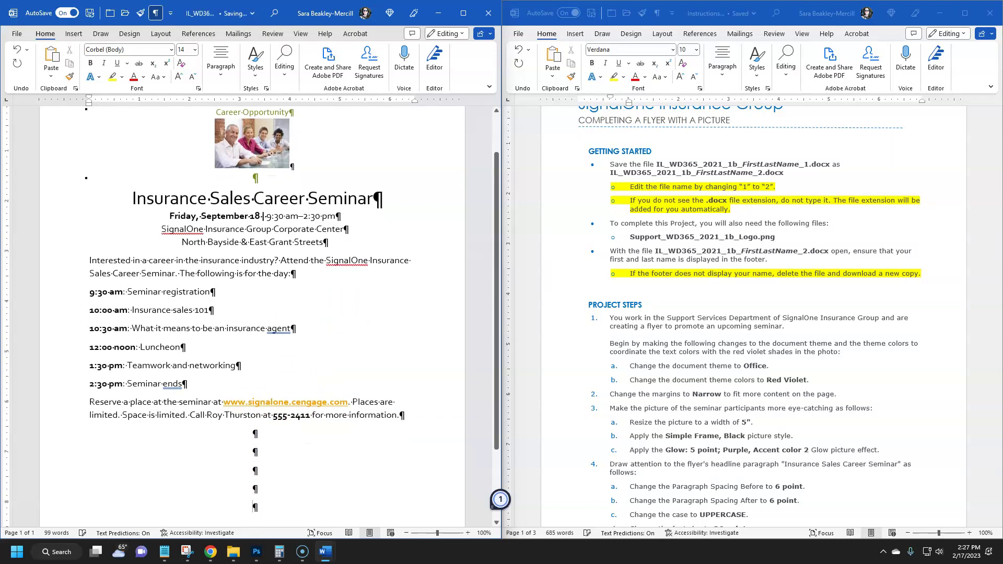
- Delete the four extra blank paragraphs from the end of the flyer
{"action": "left_click_drag", "start_coordinate": [260, 451], "coordinate": [265, 506]}
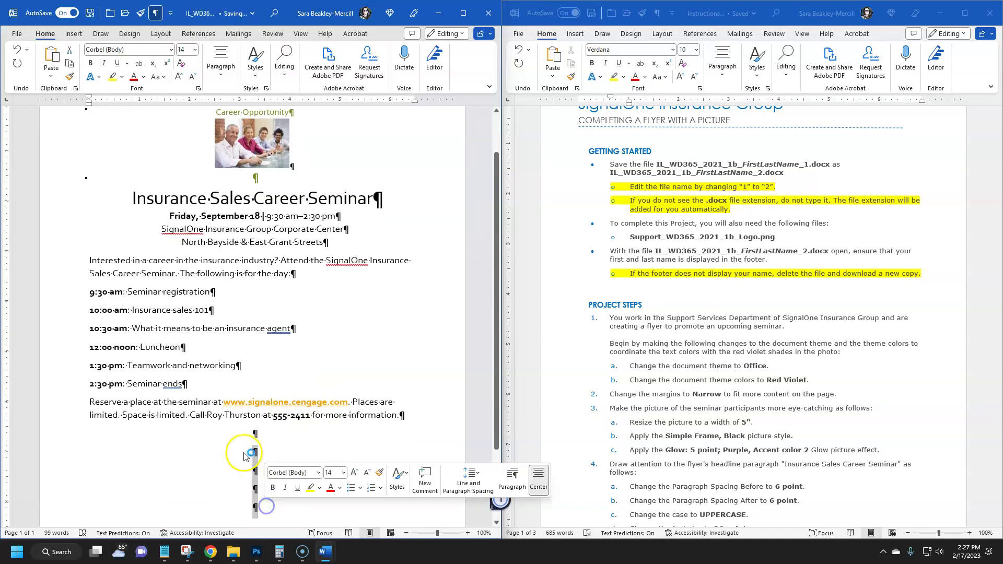
{"action": "left_click", "coordinate": [264, 450]}
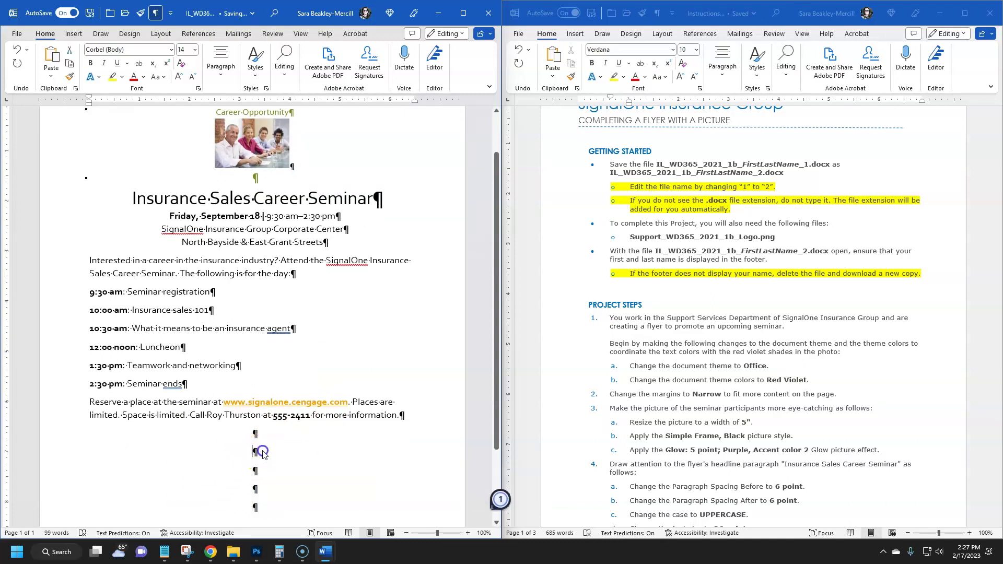
{"action": "left_click", "coordinate": [285, 464]}
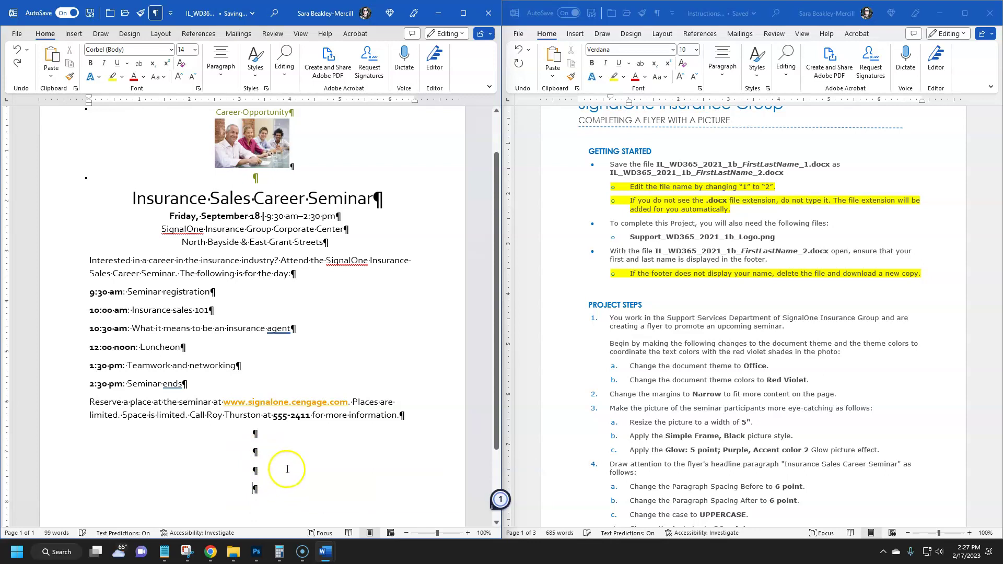
{"action": "key", "text": "BackSpace"}
{"action": "scroll", "coordinate": [286, 460], "scroll_direction": "down", "scroll_amount": 2}
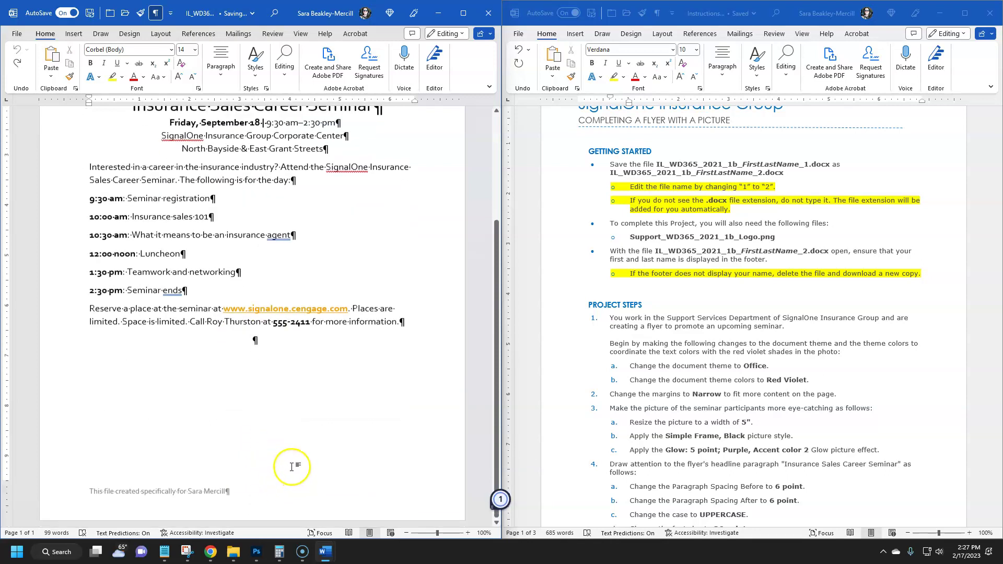
{"action": "scroll", "coordinate": [286, 462], "scroll_direction": "up", "scroll_amount": 3}
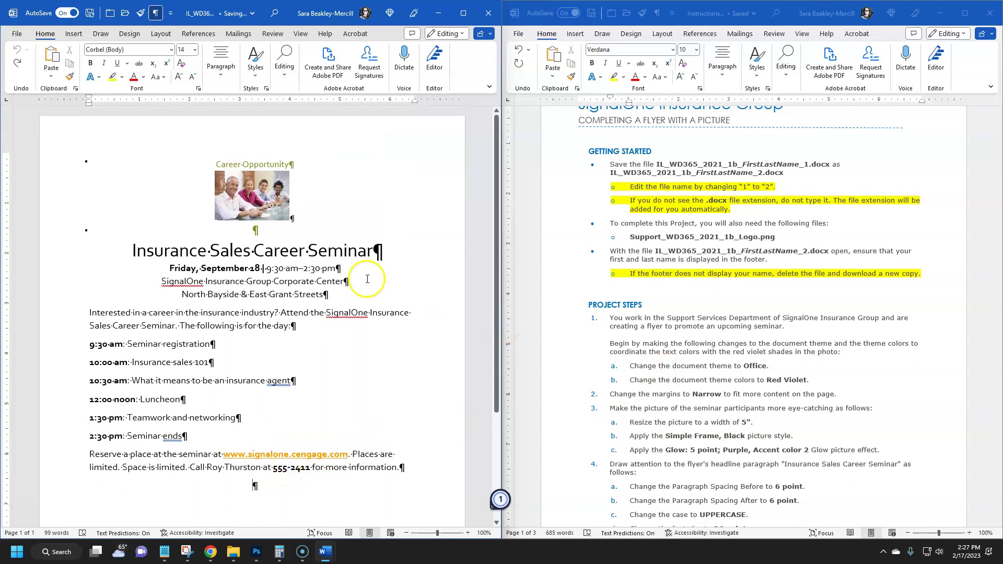
- Read the first project steps in the instructions, focusing on the document theme change in step 1a
{"action": "left_click", "coordinate": [617, 312]}
{"action": "scroll", "coordinate": [617, 313], "scroll_direction": "down", "scroll_amount": 6}
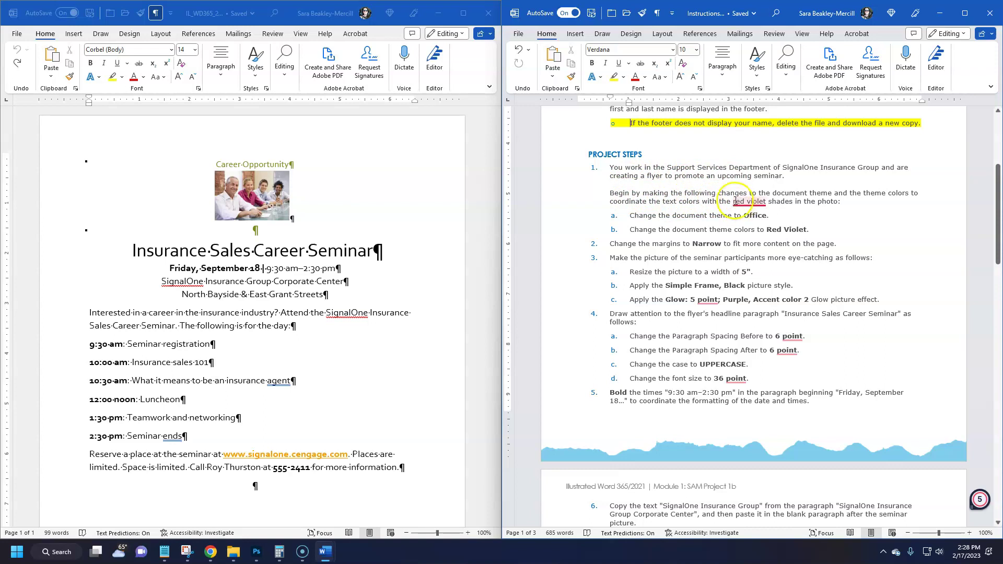
{"action": "mouse_move", "coordinate": [748, 201]}
{"action": "left_click_drag", "start_coordinate": [840, 201], "coordinate": [813, 229]}
{"action": "left_click", "coordinate": [656, 243]}
{"action": "left_click", "coordinate": [834, 306]}
{"action": "left_click", "coordinate": [633, 214]}
{"action": "left_click_drag", "start_coordinate": [632, 215], "coordinate": [783, 216]}
{"action": "left_click", "coordinate": [411, 289]}
{"action": "left_click", "coordinate": [357, 306]}
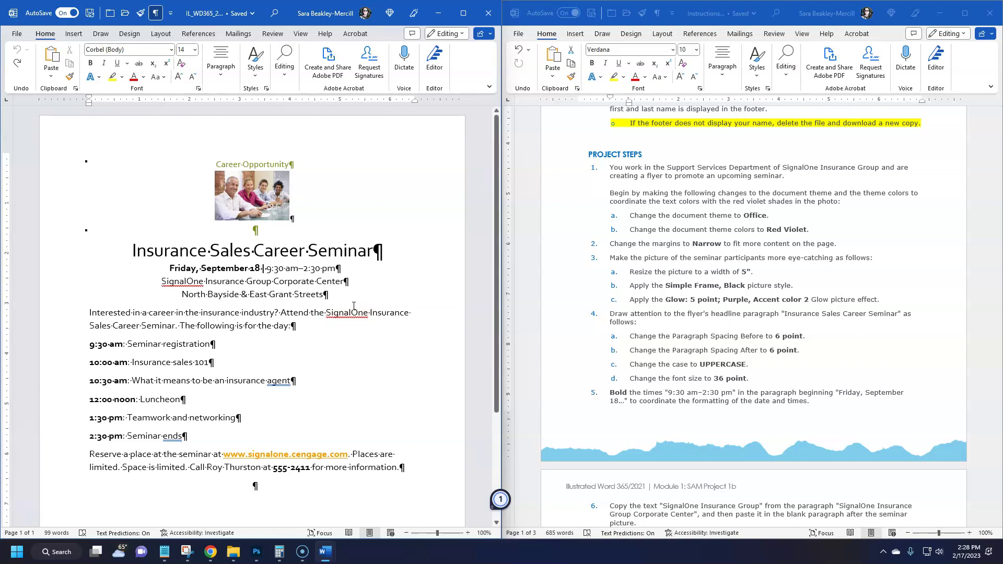
{"action": "triple_click", "coordinate": [694, 215]}
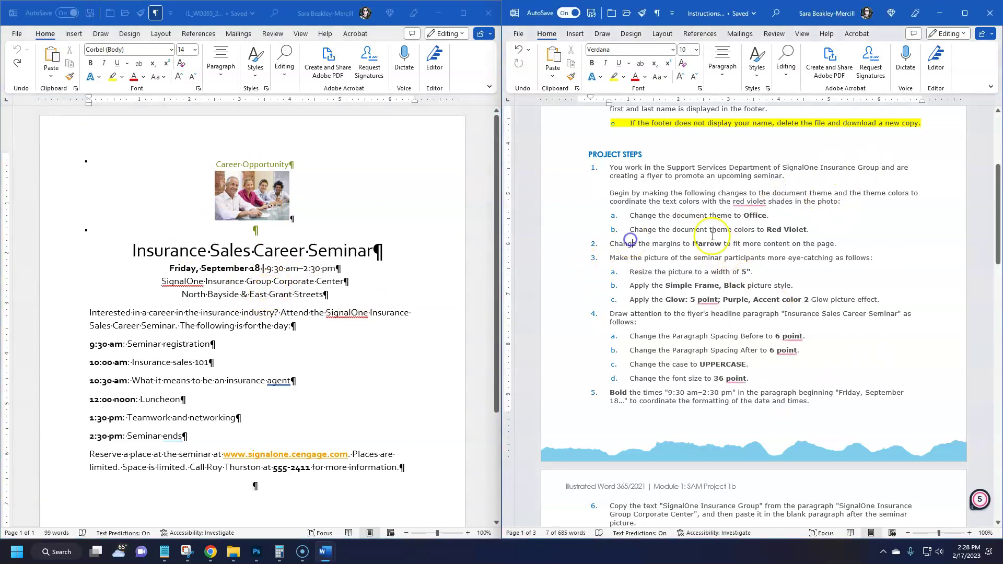
{"action": "triple_click", "coordinate": [626, 218]}
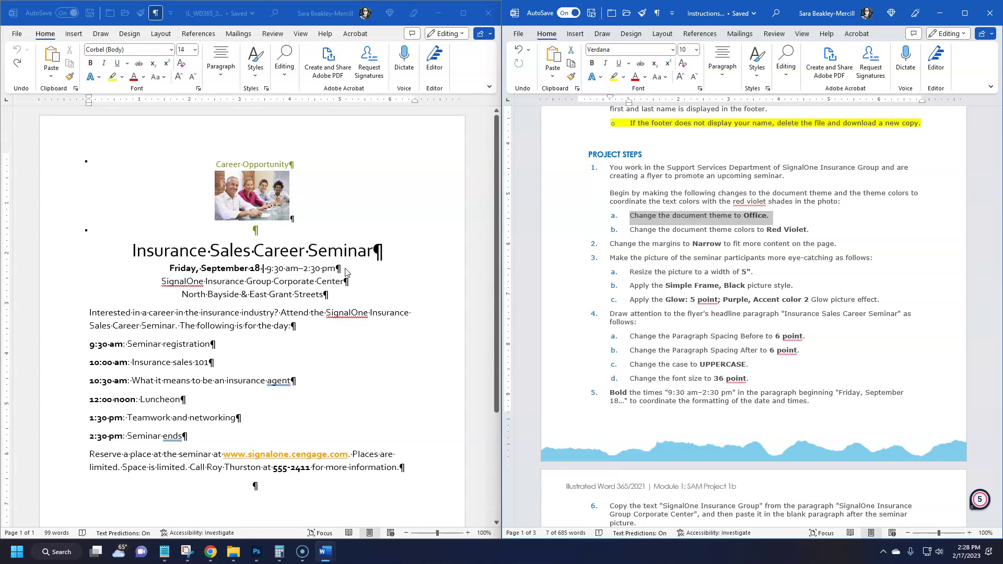
- Apply the Office document theme to the flyer
{"action": "left_click", "coordinate": [129, 34]}
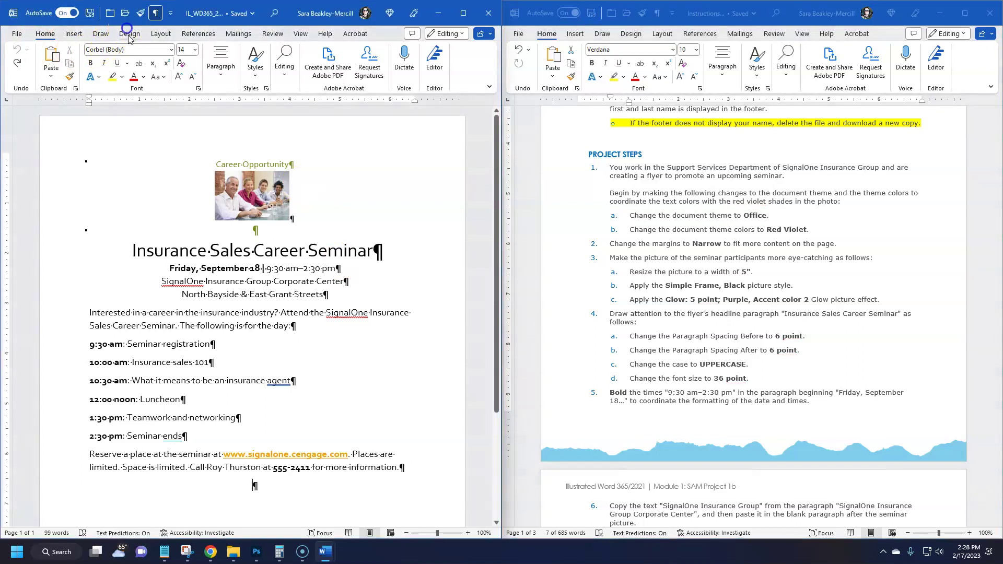
{"action": "left_click", "coordinate": [129, 34]}
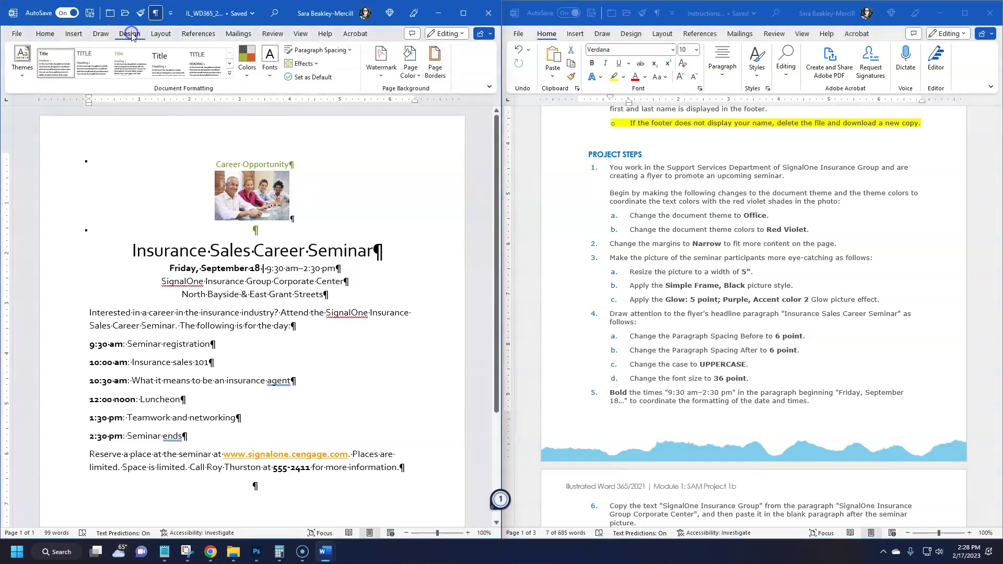
{"action": "left_click", "coordinate": [22, 79]}
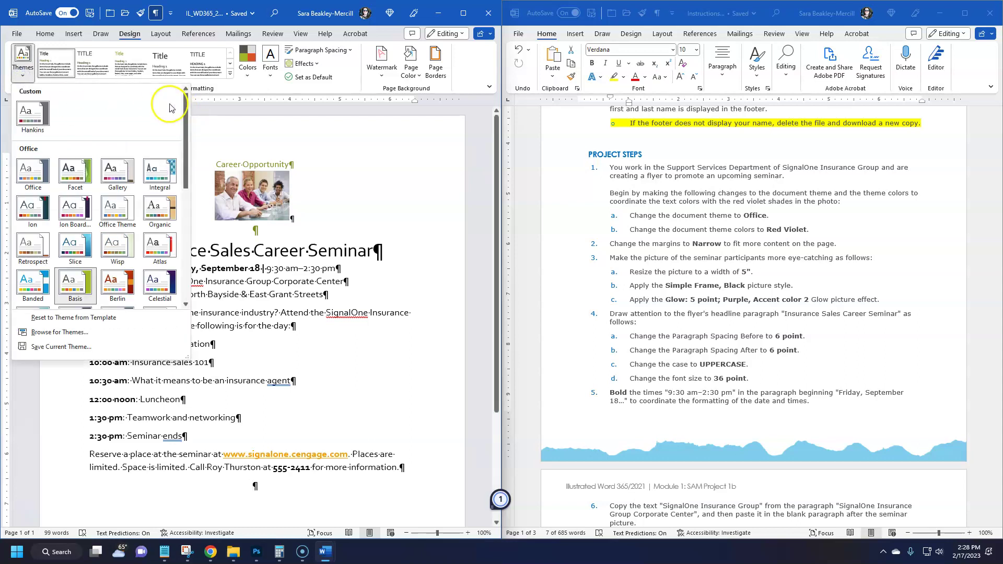
{"action": "left_click_drag", "start_coordinate": [187, 100], "coordinate": [200, 226]}
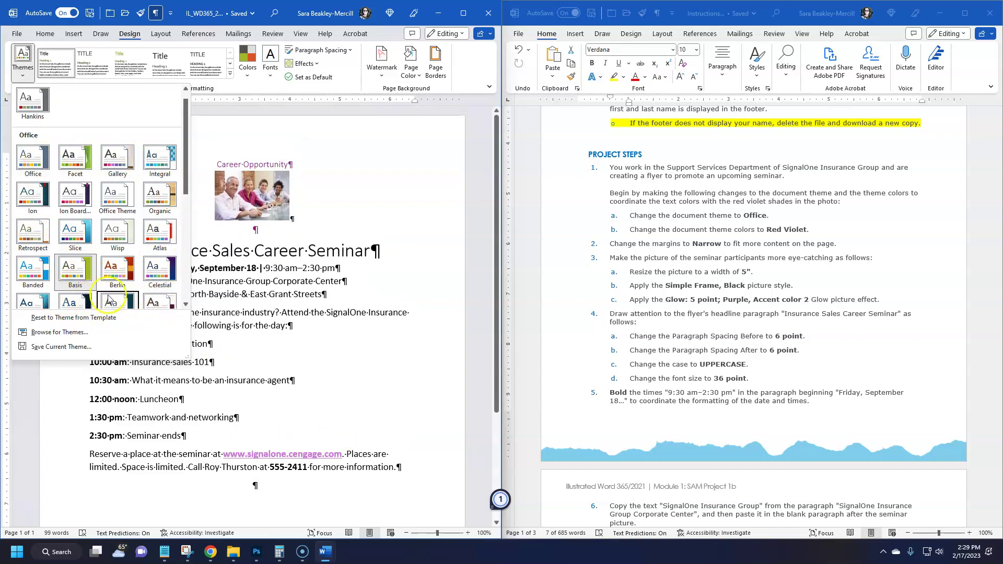
{"action": "left_click", "coordinate": [36, 165]}
- Highlight step 1a, the change to the Office theme, in yellow in the instructions document
{"action": "left_click", "coordinate": [639, 264]}
{"action": "triple_click", "coordinate": [784, 216]}
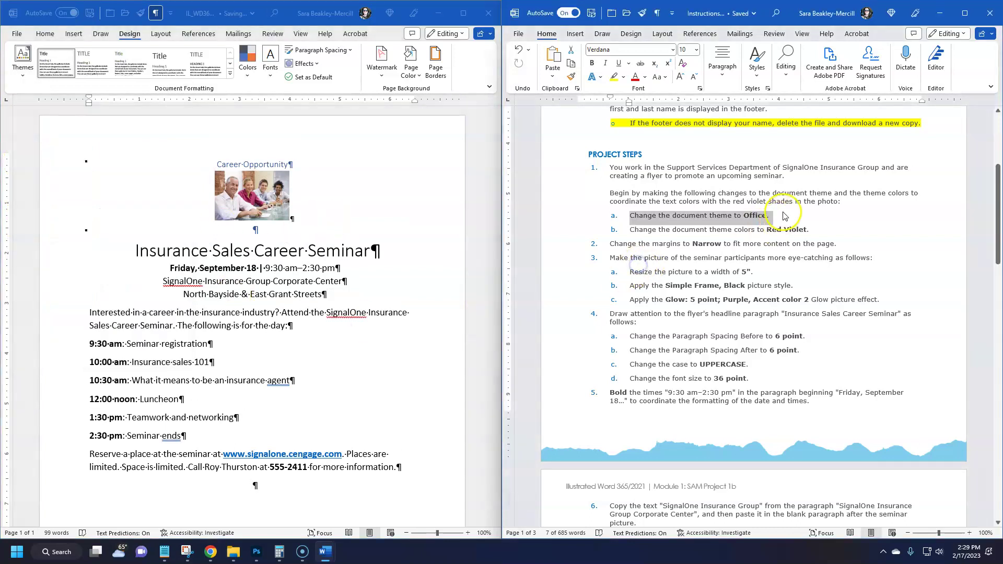
{"action": "left_click", "coordinate": [659, 216]}
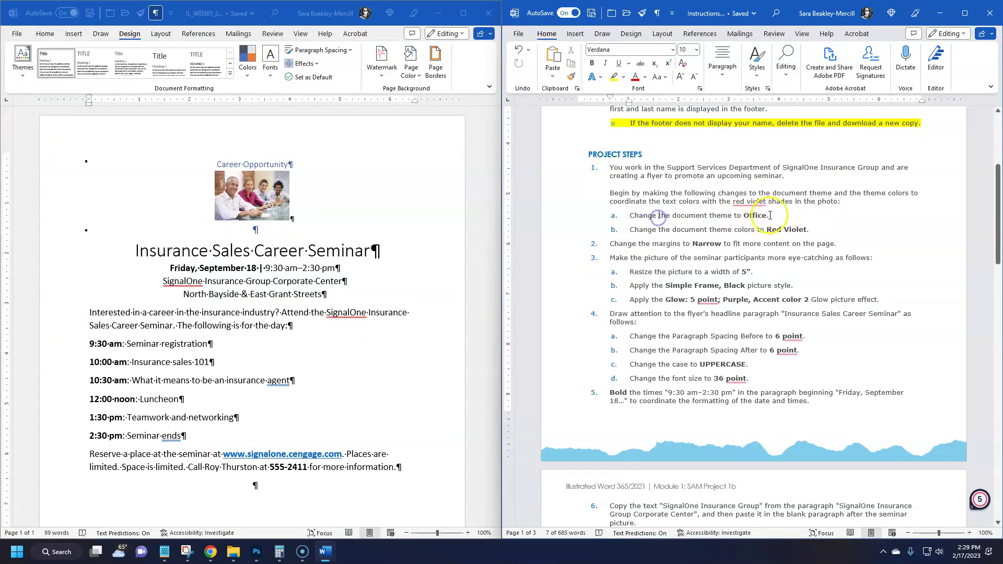
{"action": "left_click_drag", "start_coordinate": [770, 215], "coordinate": [628, 216]}
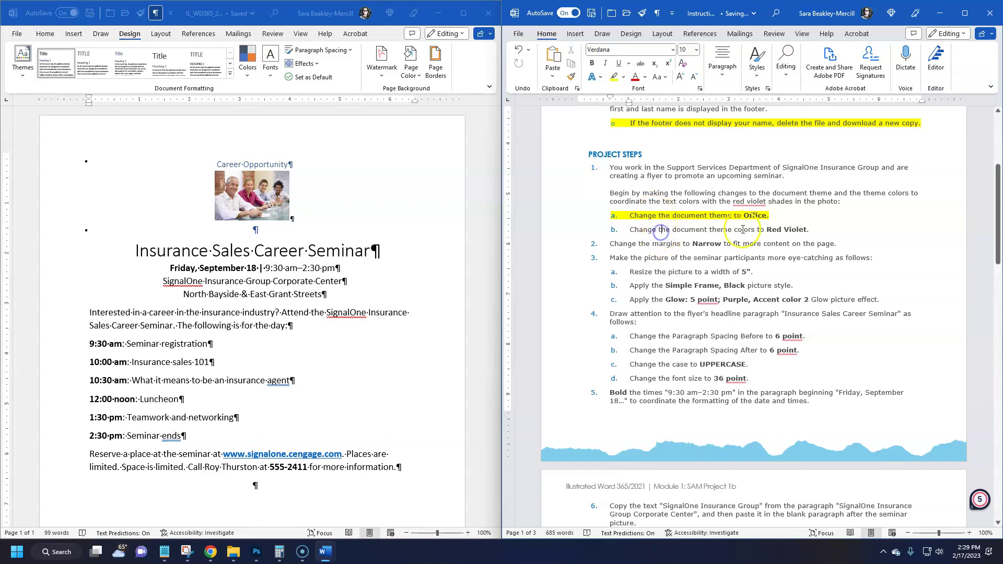
- Change the flyer's theme colors to Red Violet, as step 1b of the instructions asks
{"action": "left_click_drag", "start_coordinate": [812, 229], "coordinate": [633, 230]}
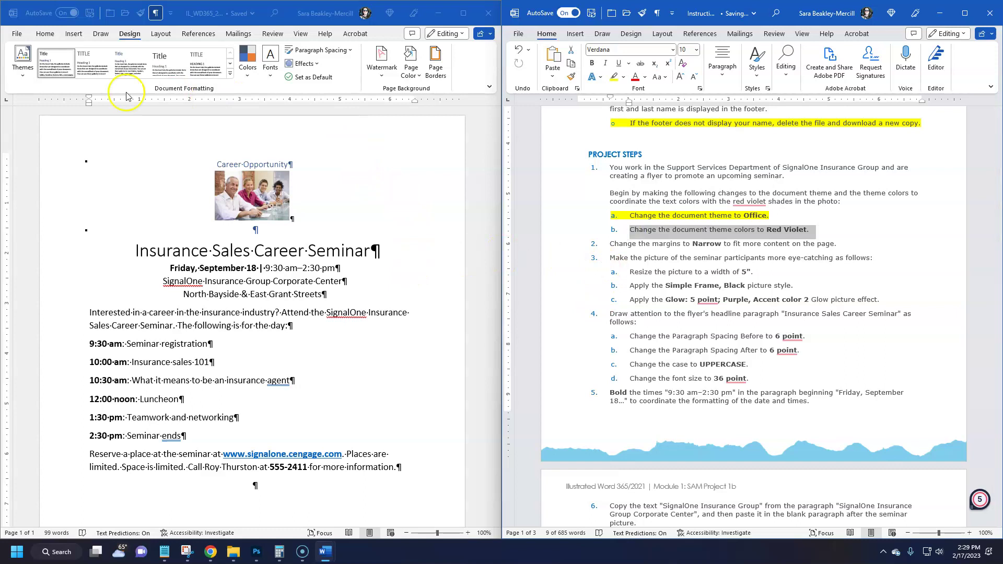
{"action": "left_click", "coordinate": [251, 80]}
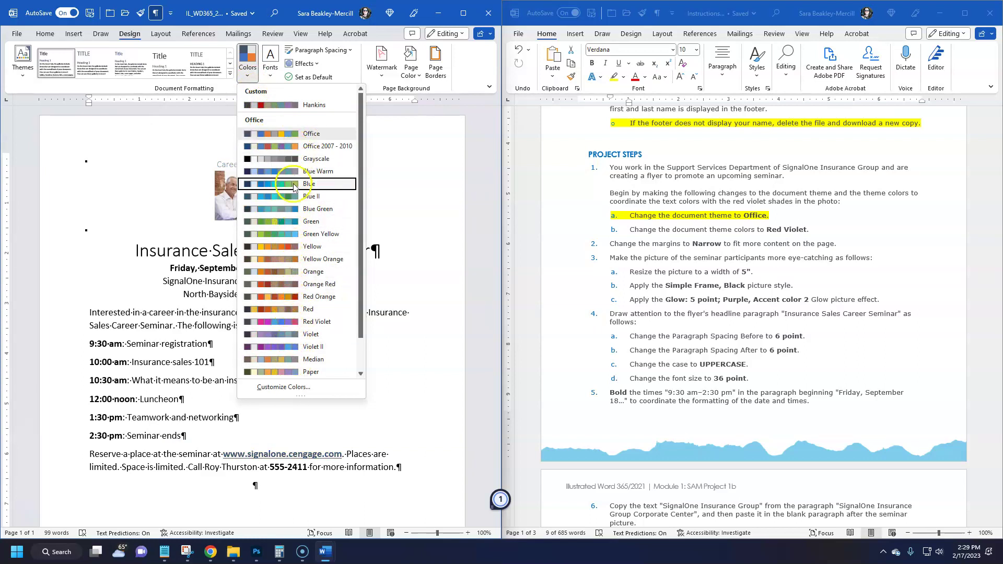
{"action": "left_click", "coordinate": [303, 321]}
- Highlight step 1b, the change to Red Violet theme colors, in yellow in the instructions document
{"action": "left_click", "coordinate": [603, 300]}
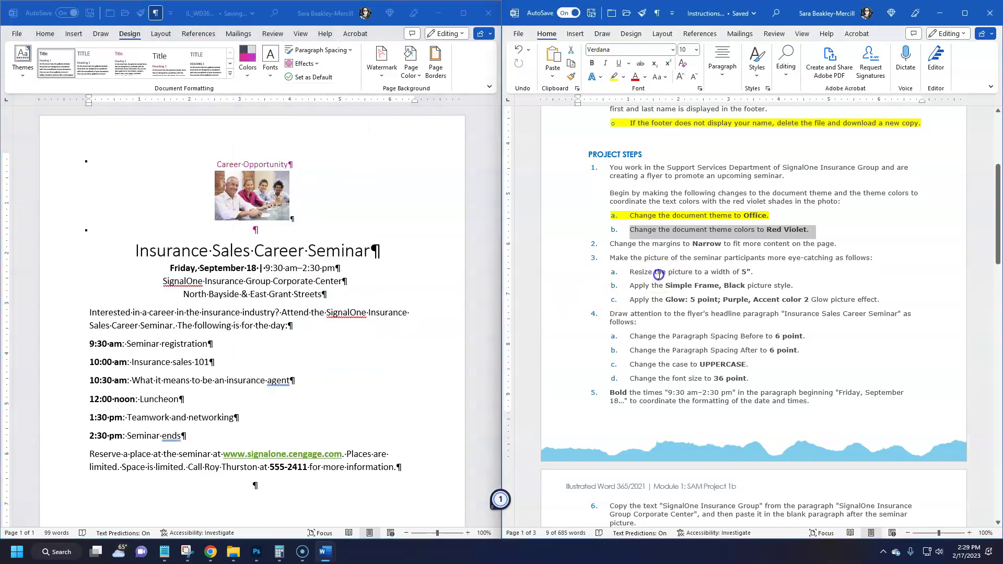
{"action": "left_click", "coordinate": [614, 77]}
{"action": "left_click", "coordinate": [738, 291]}
{"action": "scroll", "coordinate": [739, 291], "scroll_direction": "down", "scroll_amount": 1}
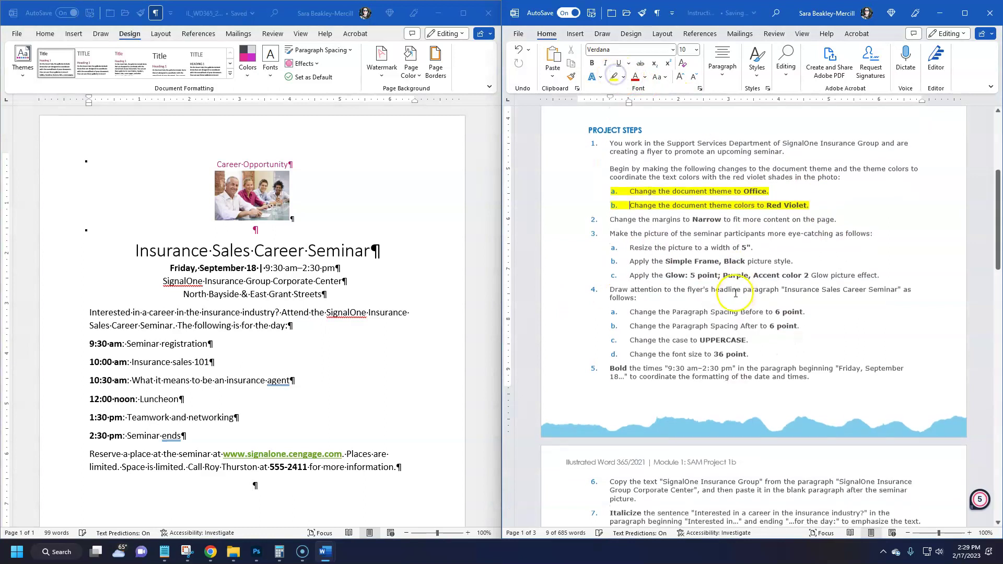
- Check the white space around the flyer's page edges and set the page margins to Narrow
{"action": "left_click", "coordinate": [418, 256]}
{"action": "scroll", "coordinate": [416, 257], "scroll_direction": "down", "scroll_amount": 1}
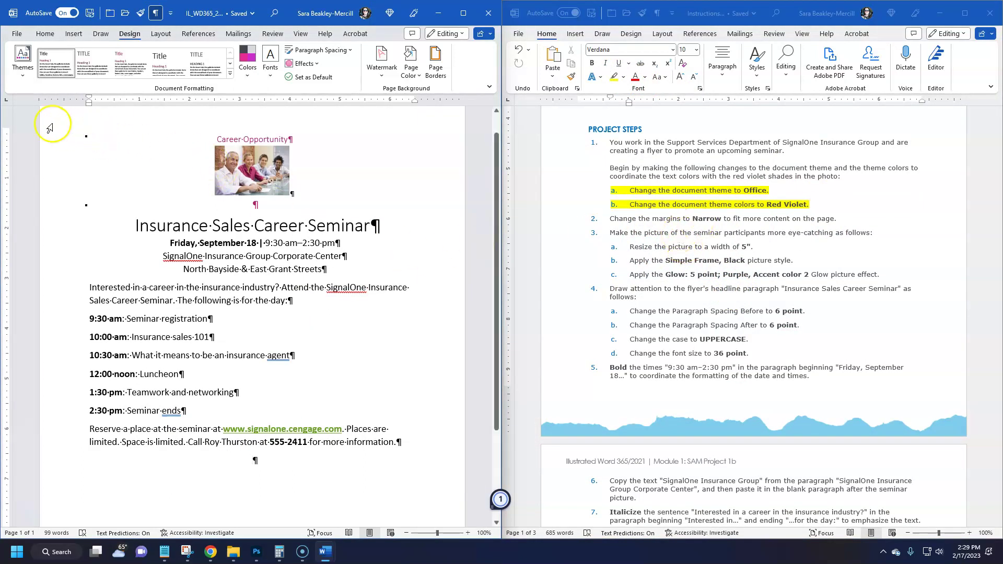
{"action": "scroll", "coordinate": [416, 408], "scroll_direction": "down", "scroll_amount": 3}
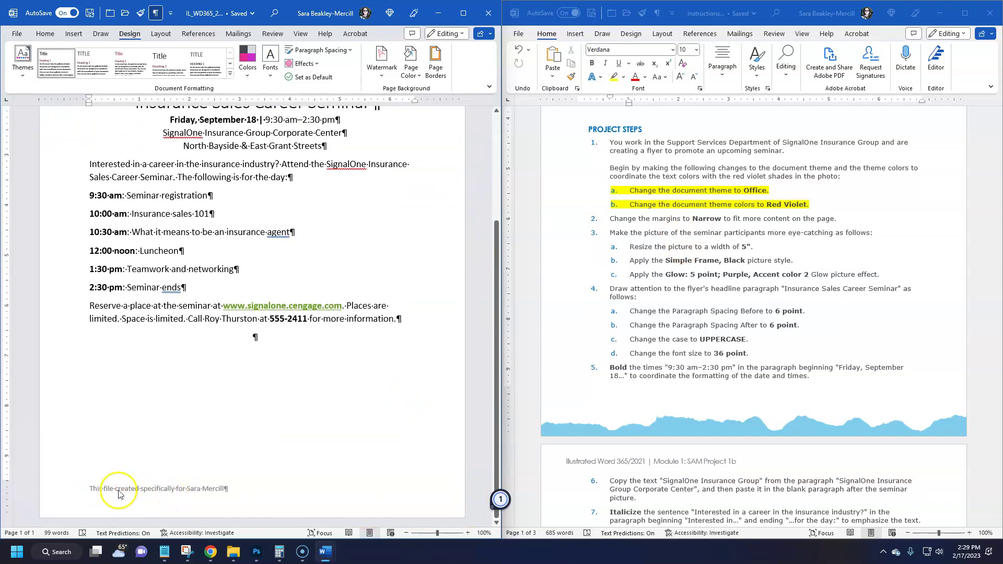
{"action": "scroll", "coordinate": [243, 413], "scroll_direction": "up", "scroll_amount": 4}
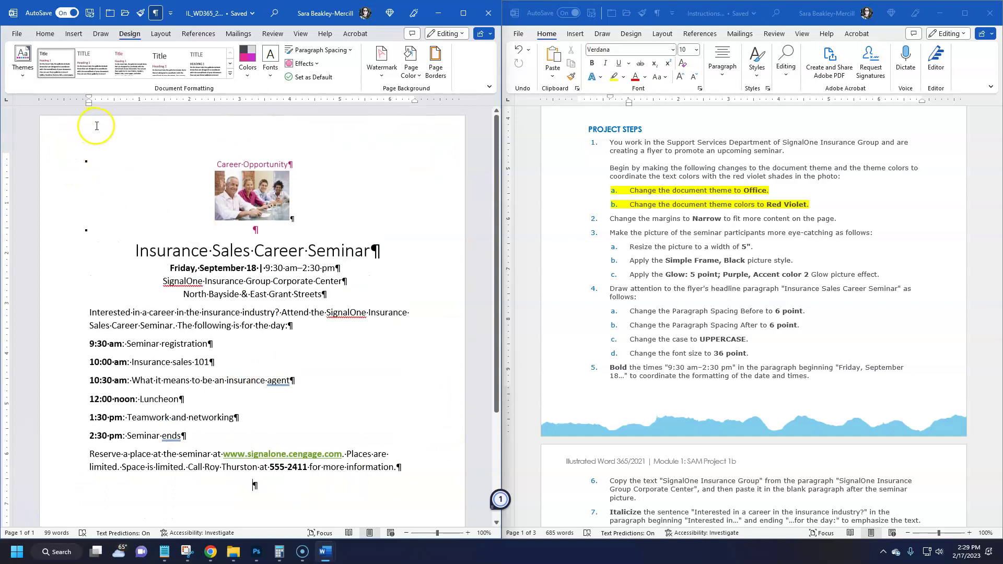
{"action": "left_click", "coordinate": [164, 34]}
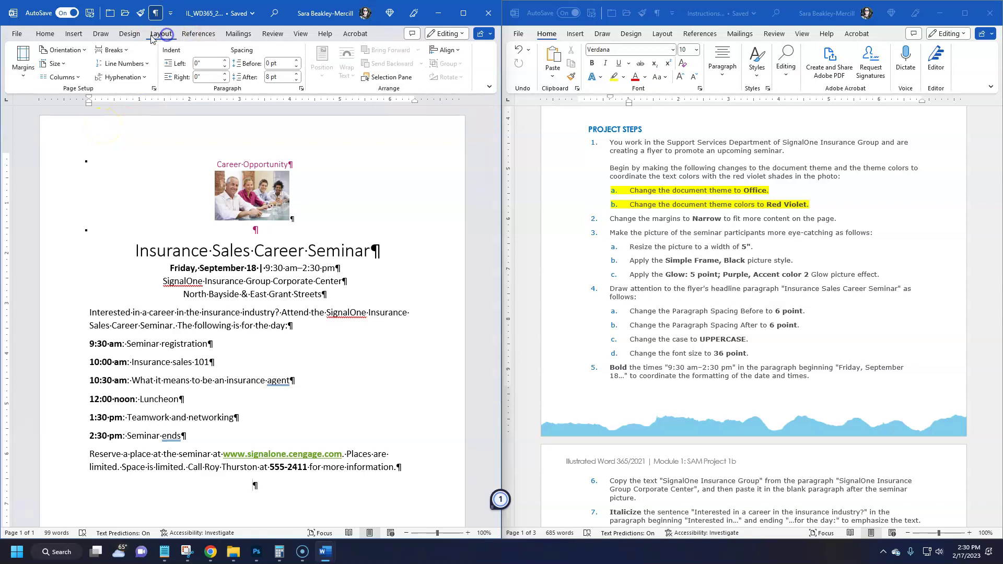
{"action": "left_click", "coordinate": [23, 78]}
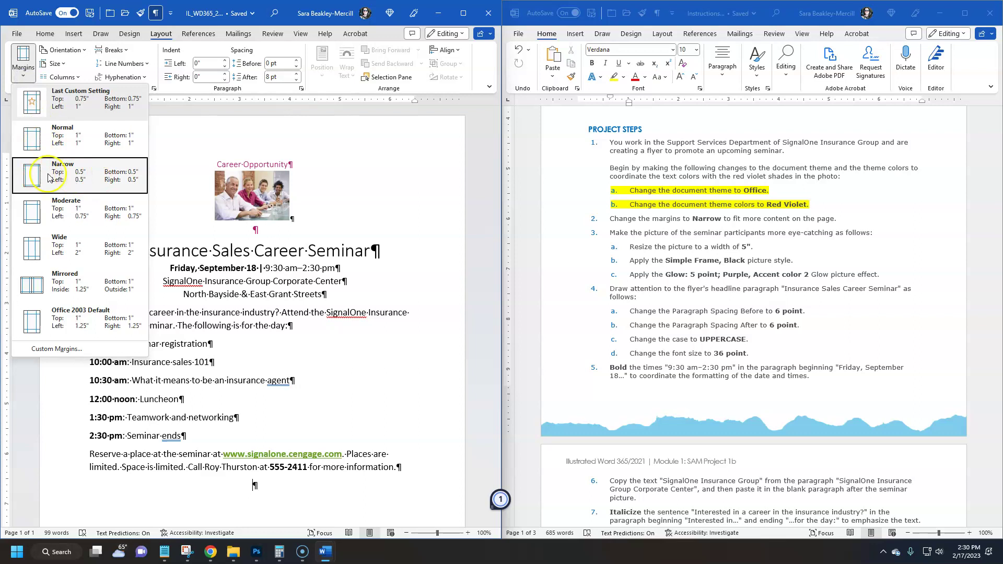
{"action": "left_click", "coordinate": [61, 185]}
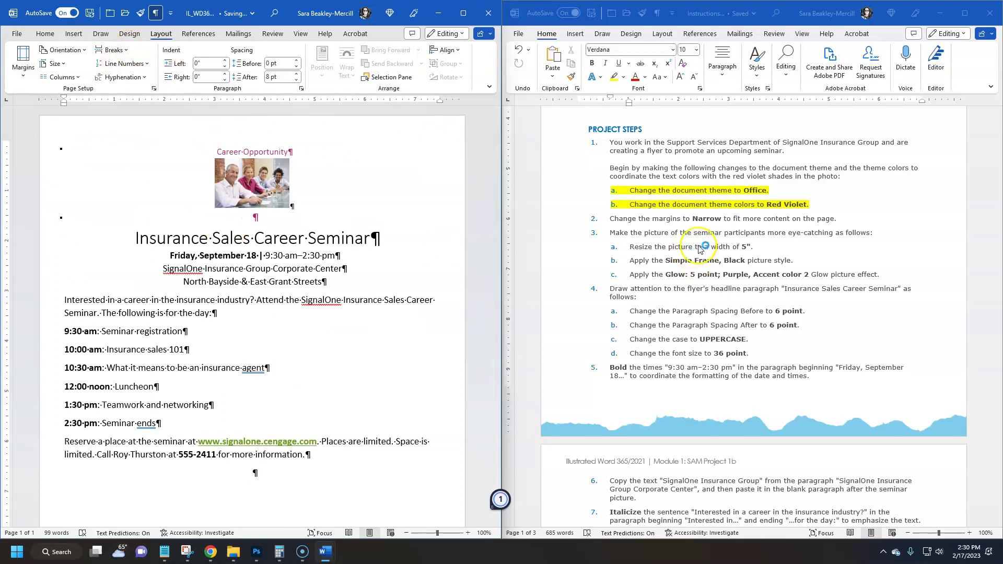
{"action": "left_click", "coordinate": [147, 131]}
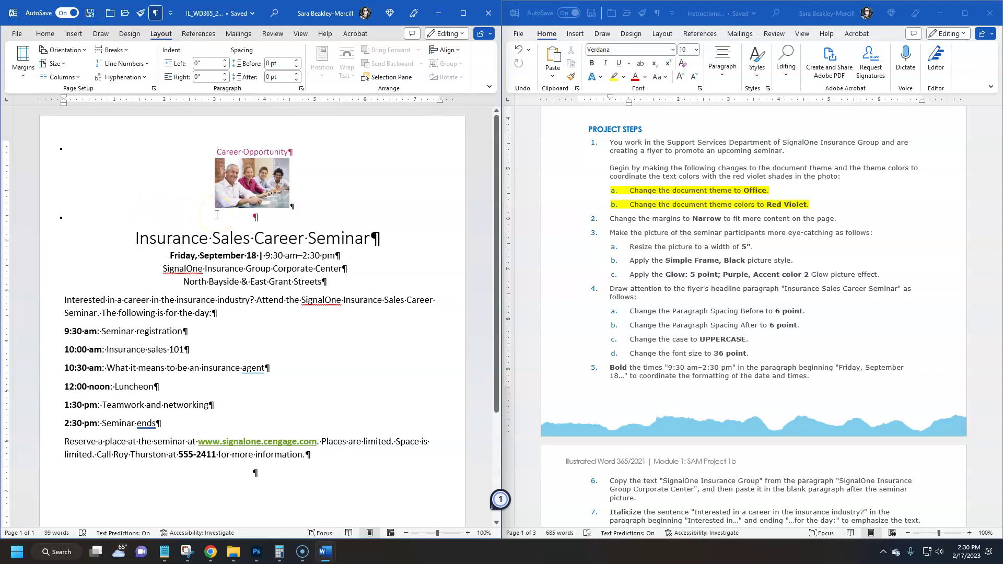
- Highlight step 2, the change to Narrow margins, in yellow in the instructions and find step 3a on the picture width
{"action": "left_click_drag", "start_coordinate": [839, 219], "coordinate": [604, 221]}
{"action": "left_click", "coordinate": [651, 208]}
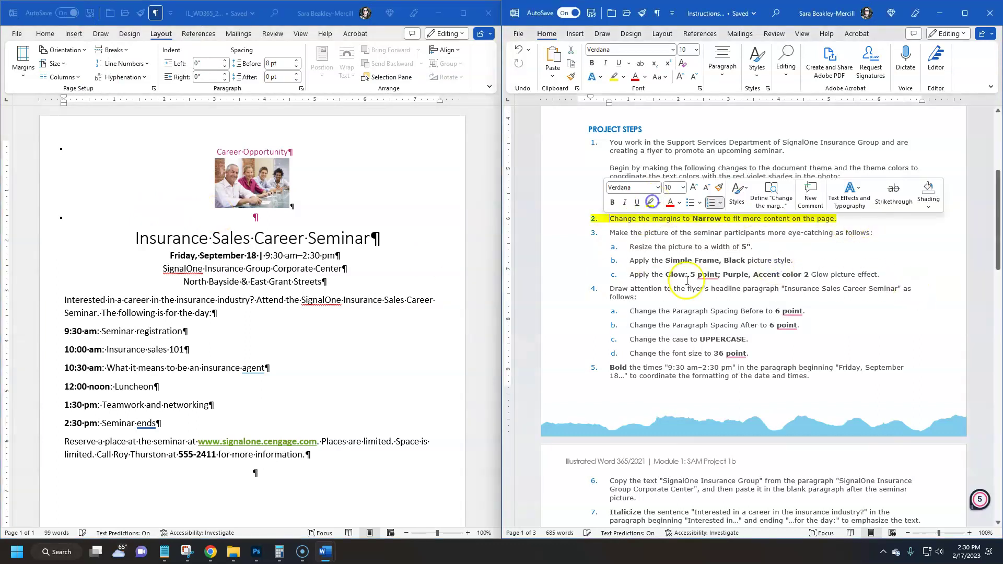
{"action": "scroll", "coordinate": [691, 199], "scroll_direction": "down", "scroll_amount": 2}
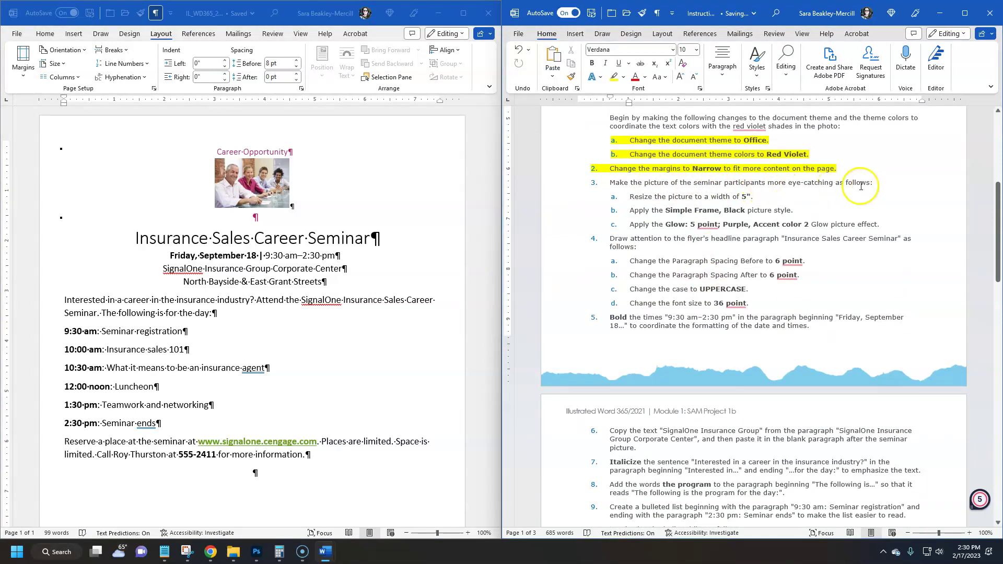
{"action": "left_click", "coordinate": [693, 196]}
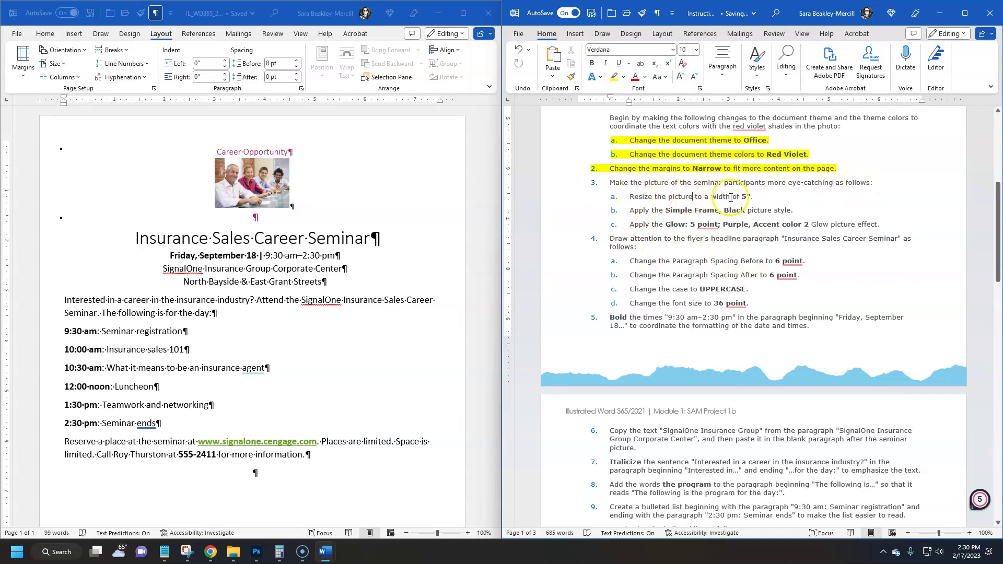
{"action": "left_click", "coordinate": [253, 182]}
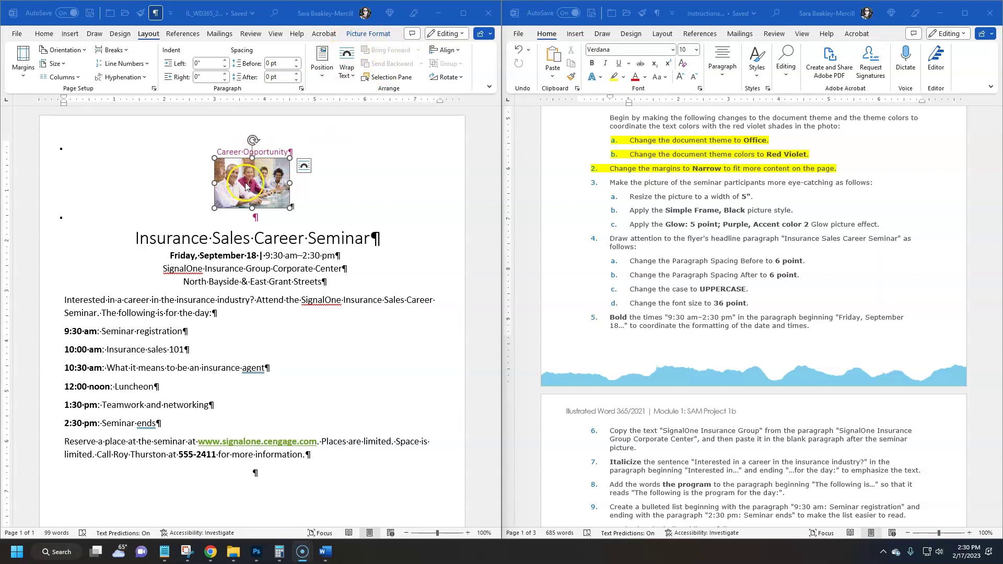
{"action": "left_click", "coordinate": [367, 35]}
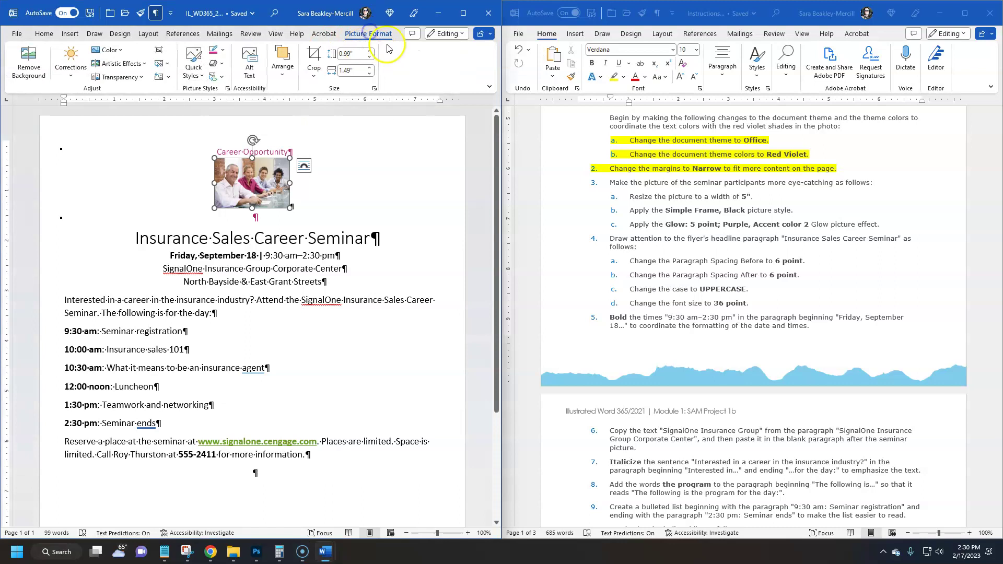
{"action": "left_click", "coordinate": [321, 239]}
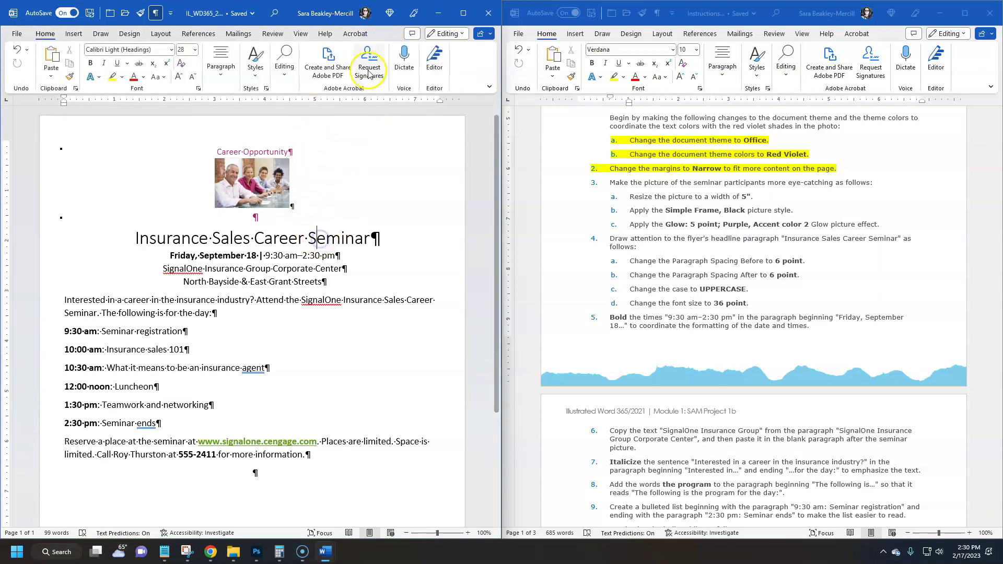
- Resize the flyer's picture of the seminar participants to a width of 5"
{"action": "left_click", "coordinate": [256, 185]}
{"action": "left_click", "coordinate": [368, 35]}
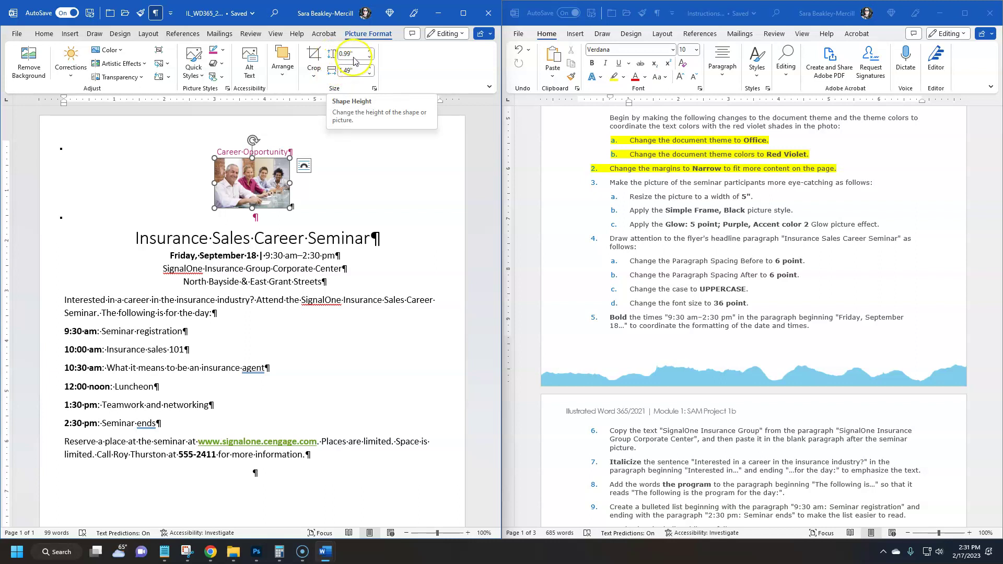
{"action": "left_click", "coordinate": [288, 72]}
{"action": "left_click", "coordinate": [370, 68]}
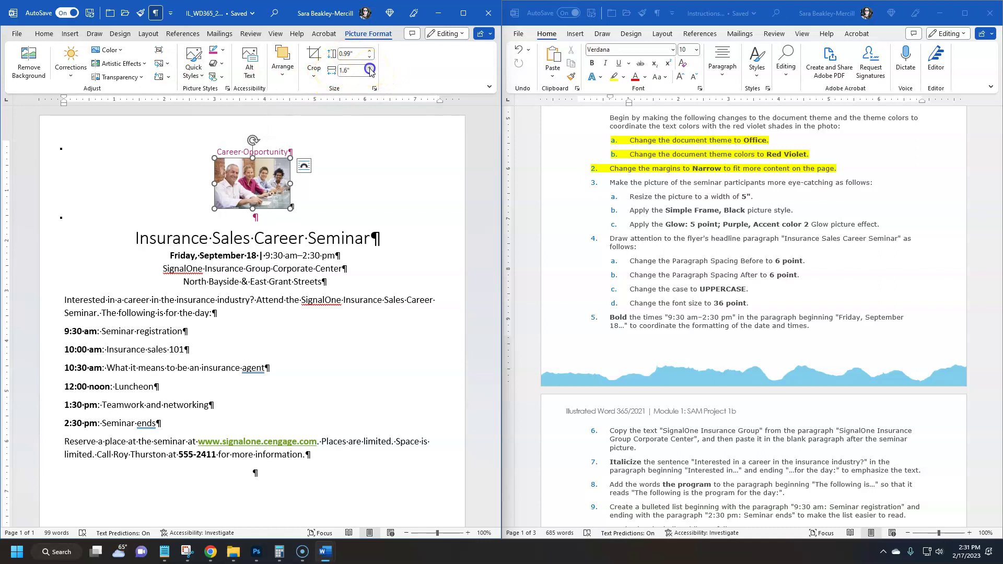
{"action": "left_click", "coordinate": [370, 68]}
{"action": "left_click", "coordinate": [370, 68]}
{"action": "left_click", "coordinate": [370, 68]}
{"action": "left_click", "coordinate": [370, 67]}
{"action": "left_click", "coordinate": [370, 68]}
{"action": "left_click", "coordinate": [370, 68]}
{"action": "left_click", "coordinate": [355, 72]}
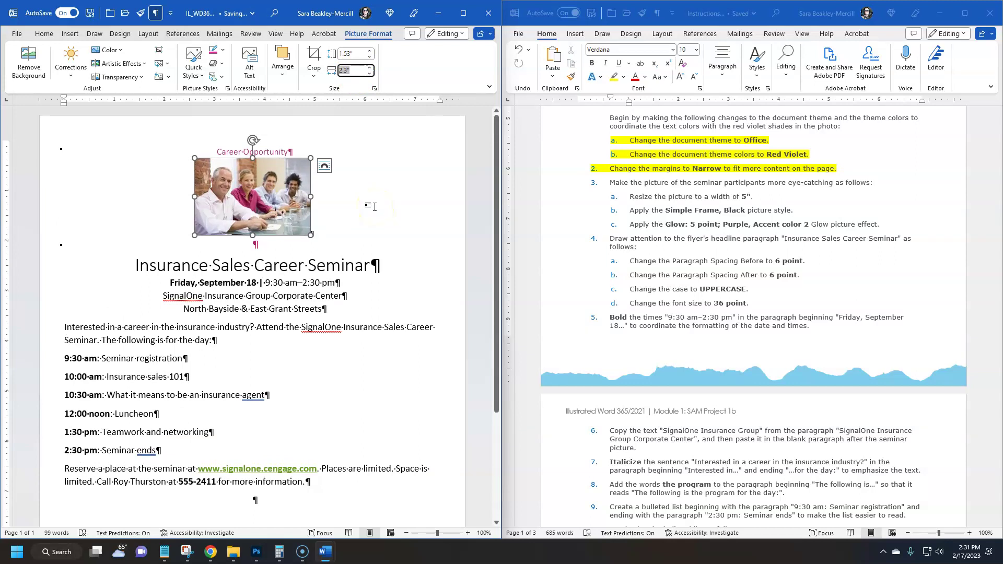
{"action": "key", "text": "Return"}
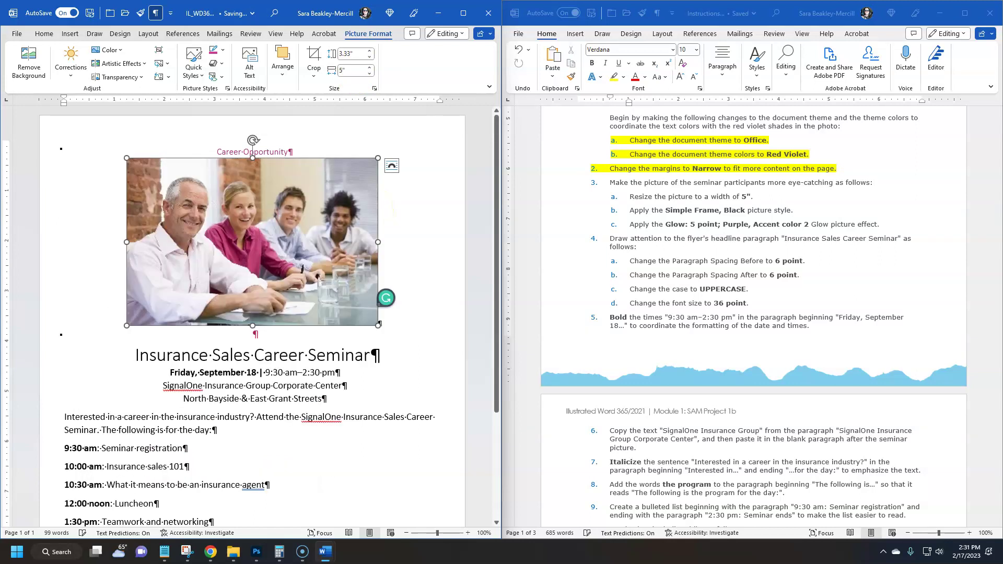
- Compare the resized picture with the Final Figure at the end of the instructions, and return to the project steps
{"action": "left_click", "coordinate": [767, 272]}
{"action": "left_click_drag", "start_coordinate": [998, 189], "coordinate": [998, 400]}
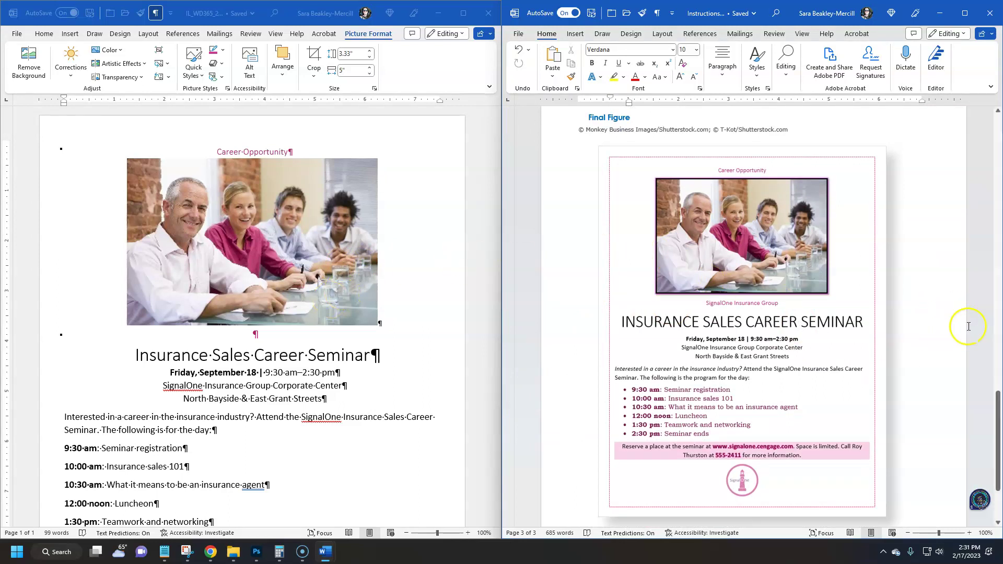
{"action": "left_click_drag", "start_coordinate": [998, 431], "coordinate": [998, 196]}
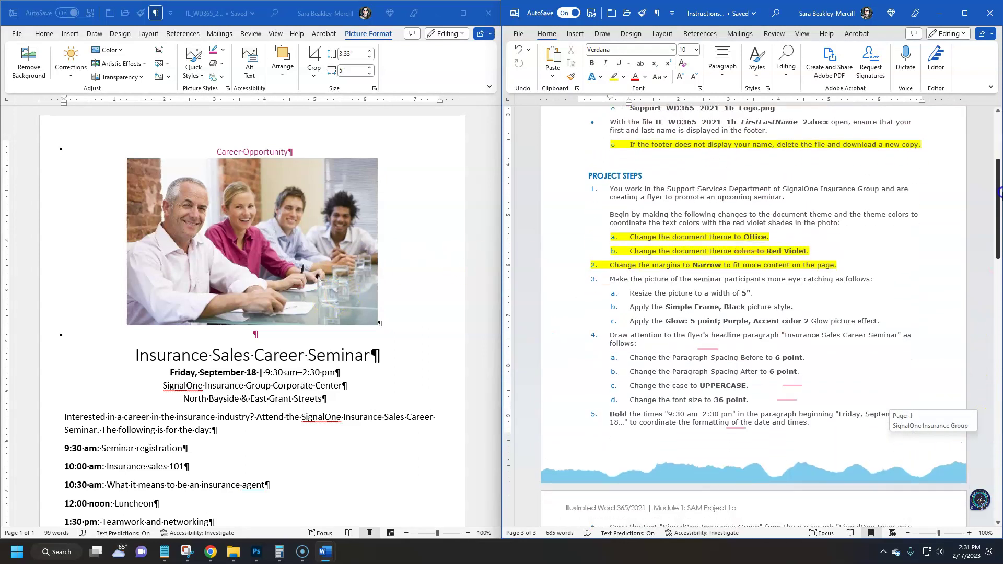
- Read steps 3b and 3c in the instructions, focusing on the words "picture style" for Simple Frame, Black
{"action": "left_click", "coordinate": [372, 316]}
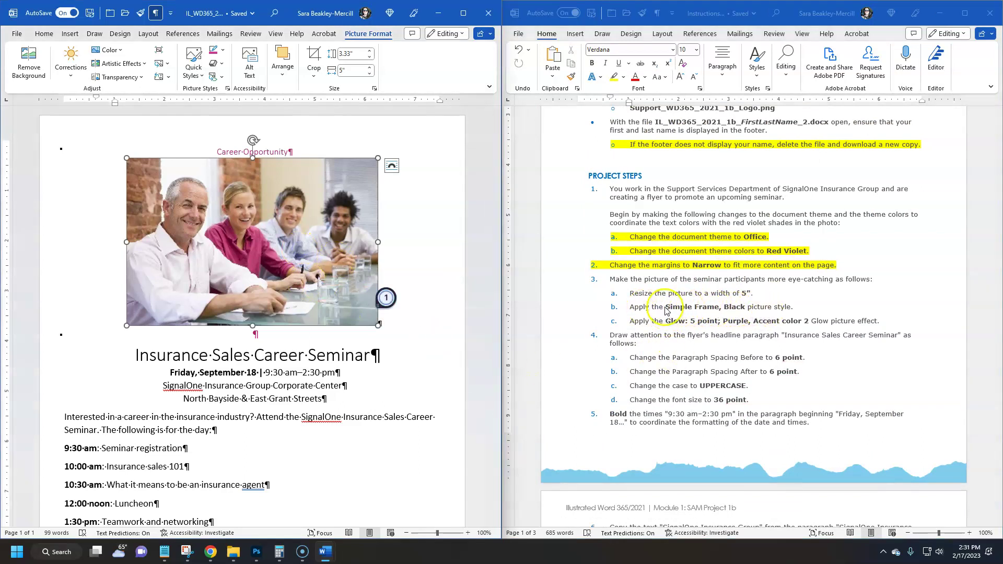
{"action": "left_click", "coordinate": [747, 308]}
{"action": "mouse_move", "coordinate": [747, 307]}
{"action": "left_mouse_down"}
{"action": "mouse_move", "coordinate": [800, 309]}
{"action": "mouse_move", "coordinate": [756, 309]}
{"action": "left_mouse_up"}
{"action": "left_click", "coordinate": [779, 321]}
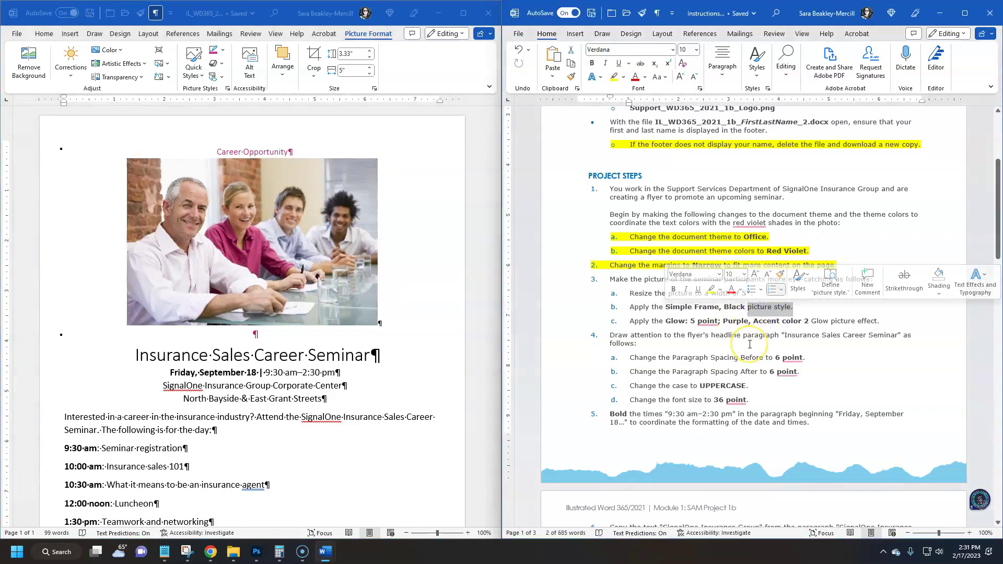
{"action": "left_click", "coordinate": [751, 358]}
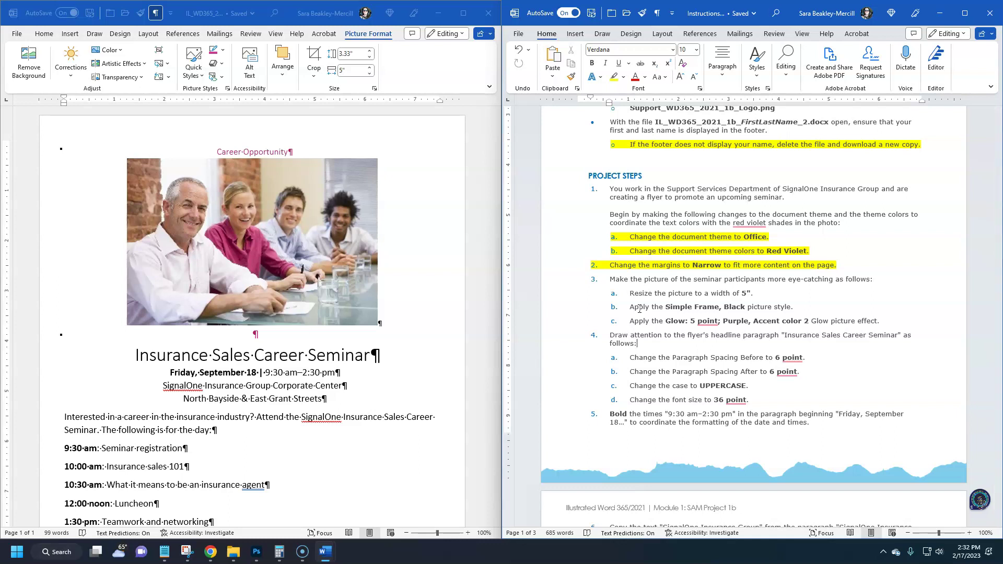
{"action": "left_click", "coordinate": [668, 310]}
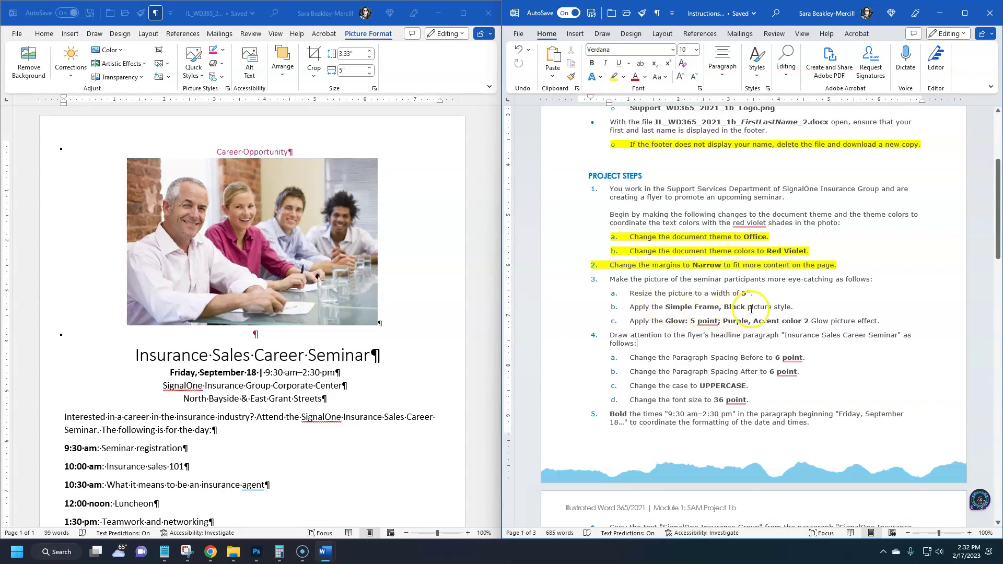
{"action": "left_click_drag", "start_coordinate": [749, 309], "coordinate": [789, 307]}
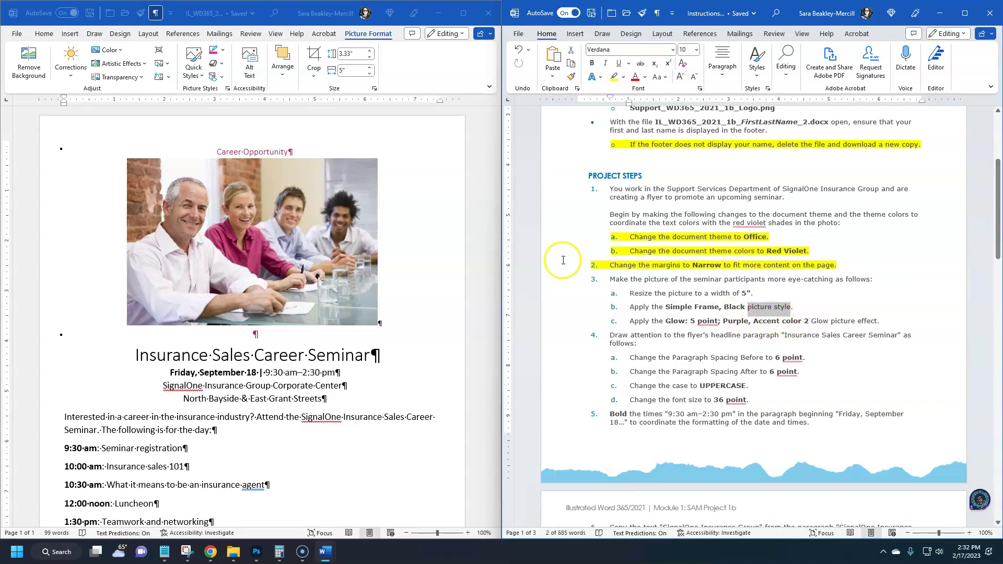
- Apply the Simple Frame, Black picture style to the flyer's picture of the seminar participants
{"action": "left_click", "coordinate": [183, 181]}
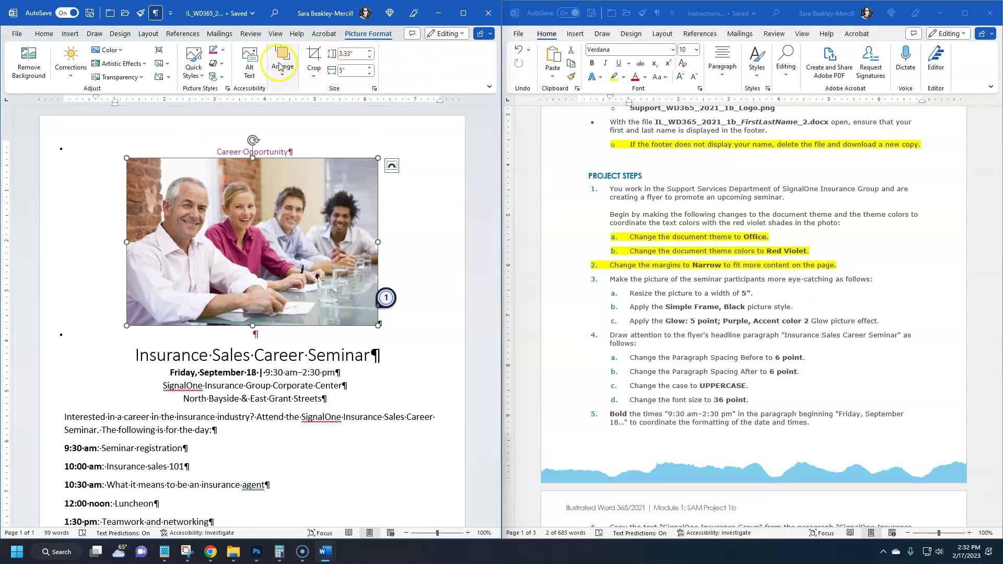
{"action": "left_click", "coordinate": [198, 78]}
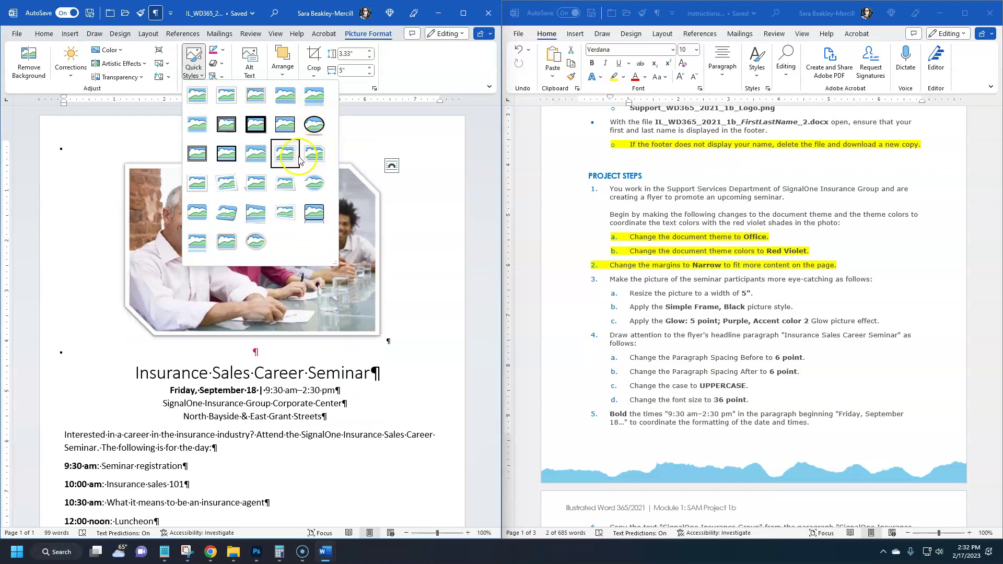
{"action": "left_click", "coordinate": [285, 125]}
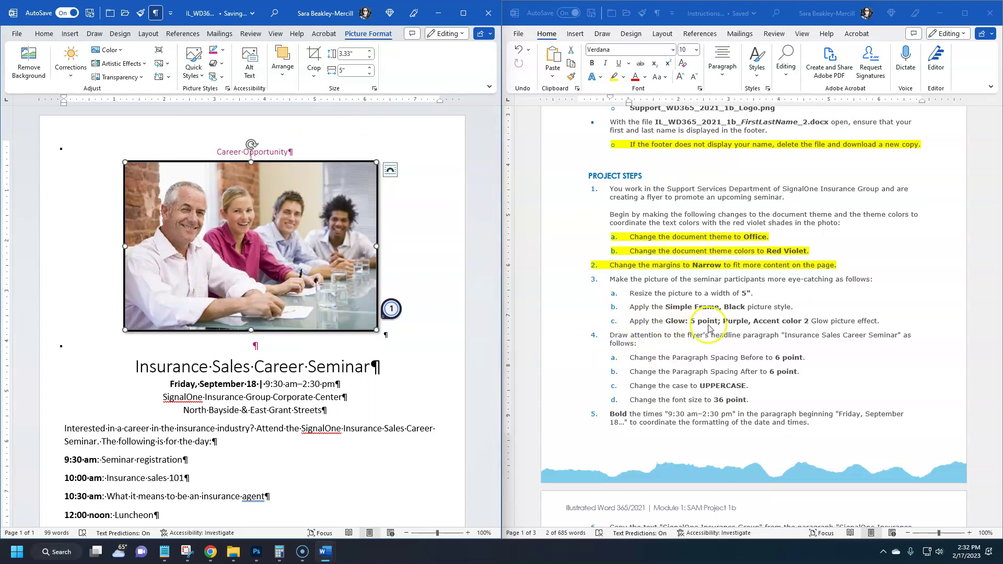
- Apply the Glow: 5 point; Purple, Accent color 2 picture effect from step 3c to the seminar participants' picture
{"action": "left_click", "coordinate": [832, 321]}
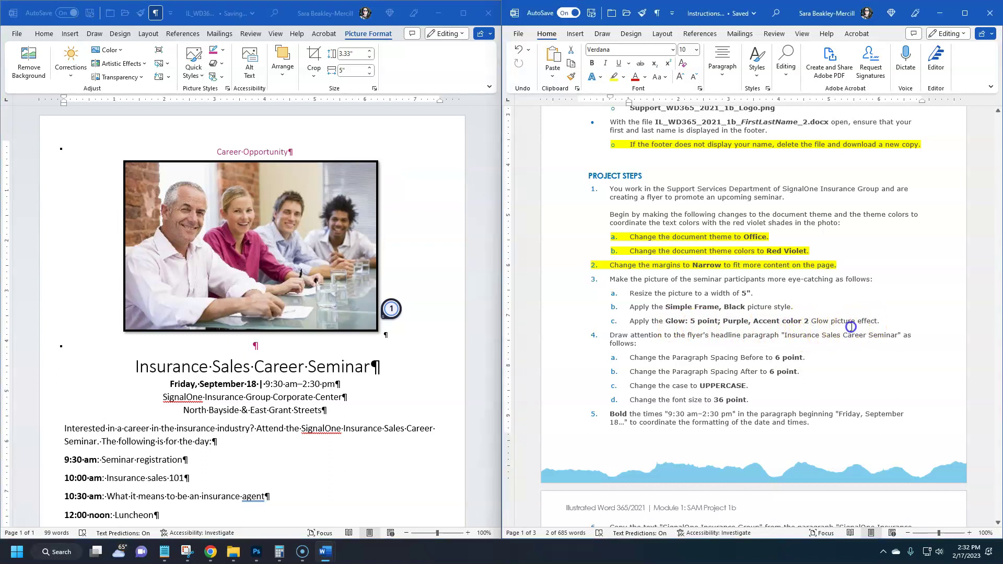
{"action": "left_click_drag", "start_coordinate": [832, 321], "coordinate": [875, 321]}
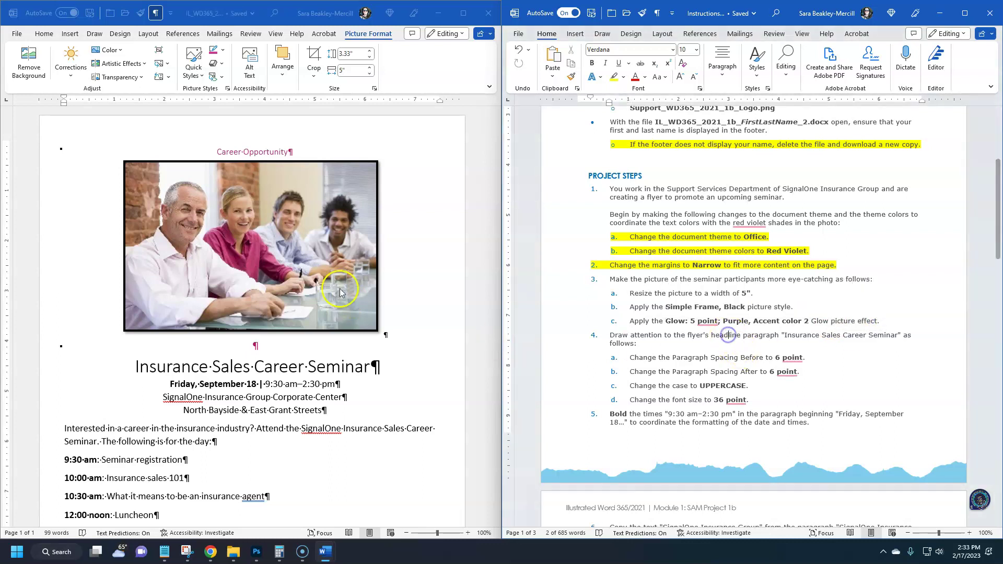
{"action": "left_click", "coordinate": [275, 313]}
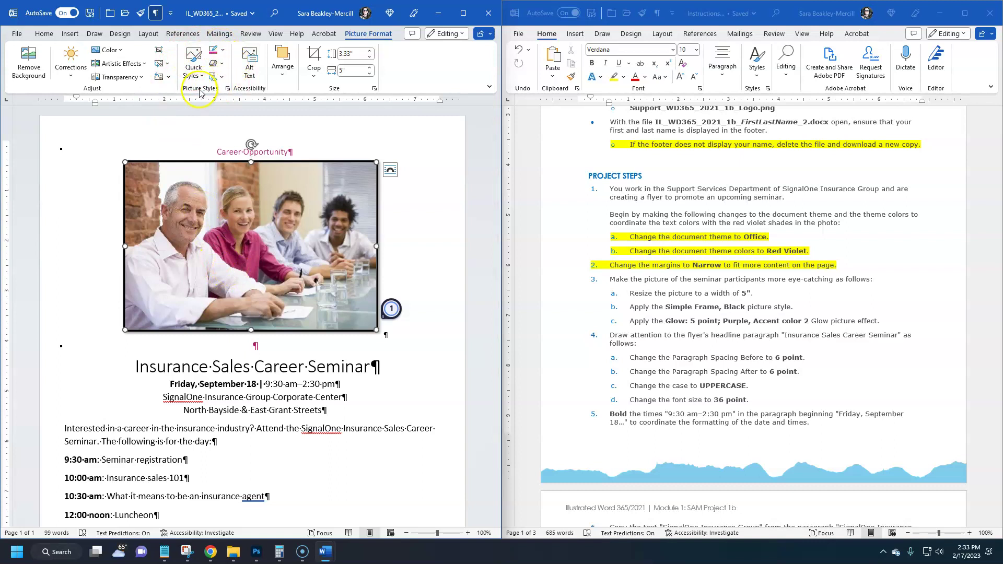
{"action": "left_click", "coordinate": [223, 65]}
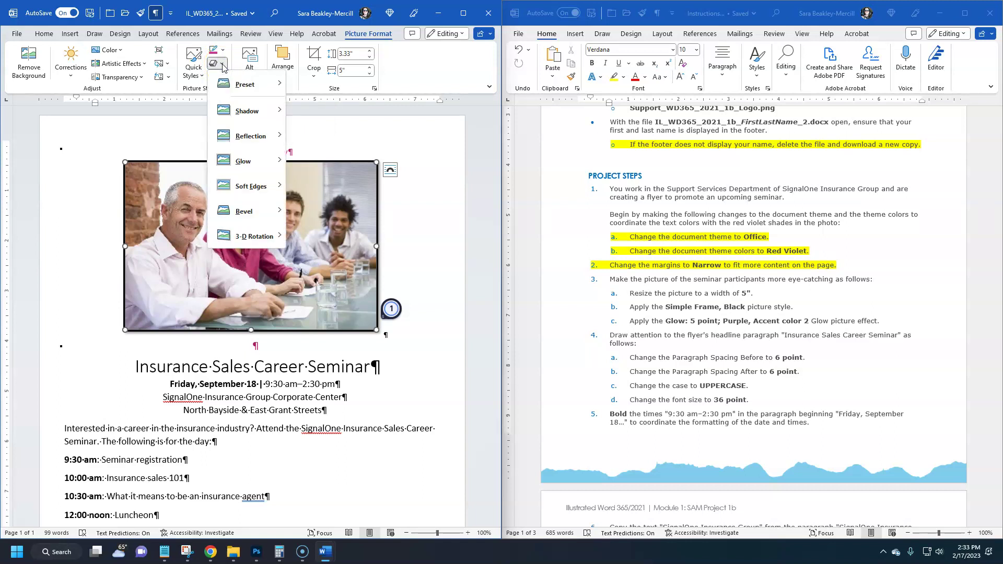
{"action": "left_click", "coordinate": [237, 164]}
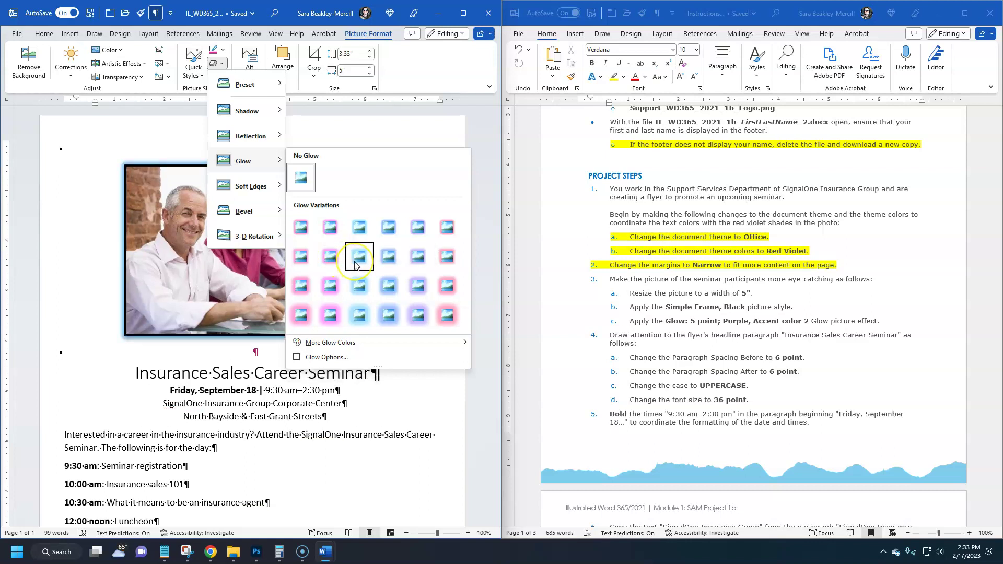
{"action": "left_click", "coordinate": [330, 230]}
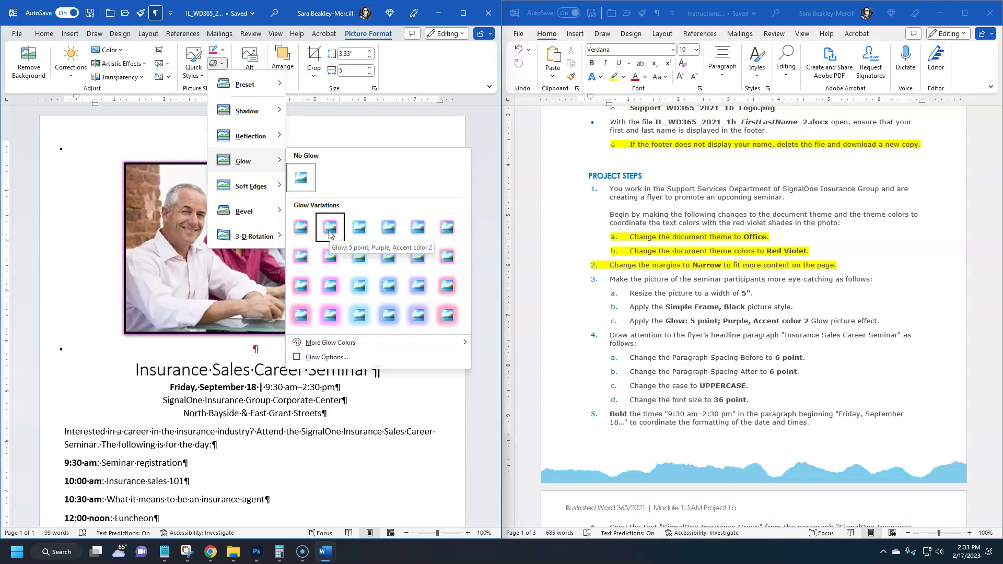
{"action": "left_click", "coordinate": [330, 230]}
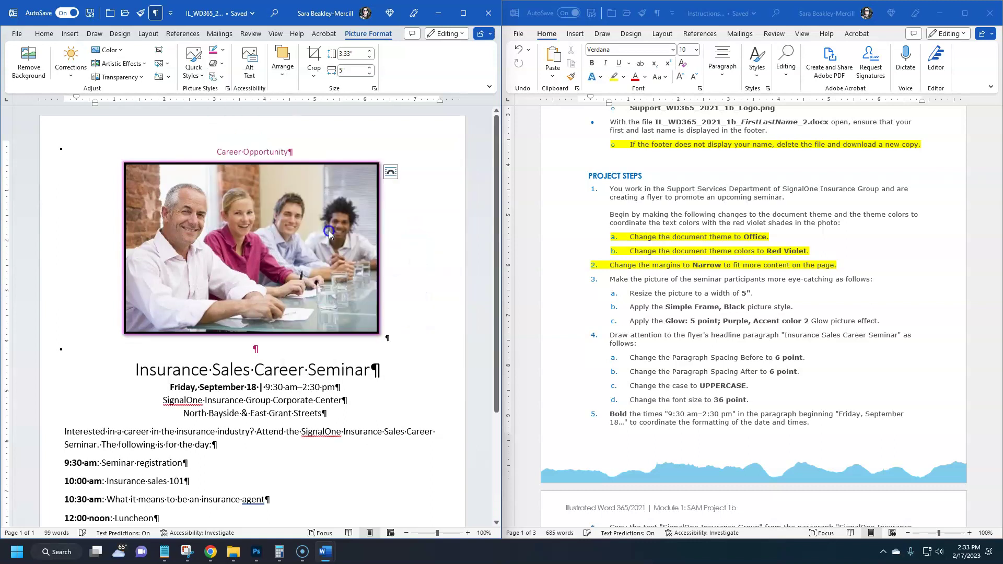
- Compare the formatted picture with the Final Figure, and highlight steps 3a to 3c in yellow in the instructions
{"action": "scroll", "coordinate": [703, 300], "scroll_direction": "down", "scroll_amount": 20}
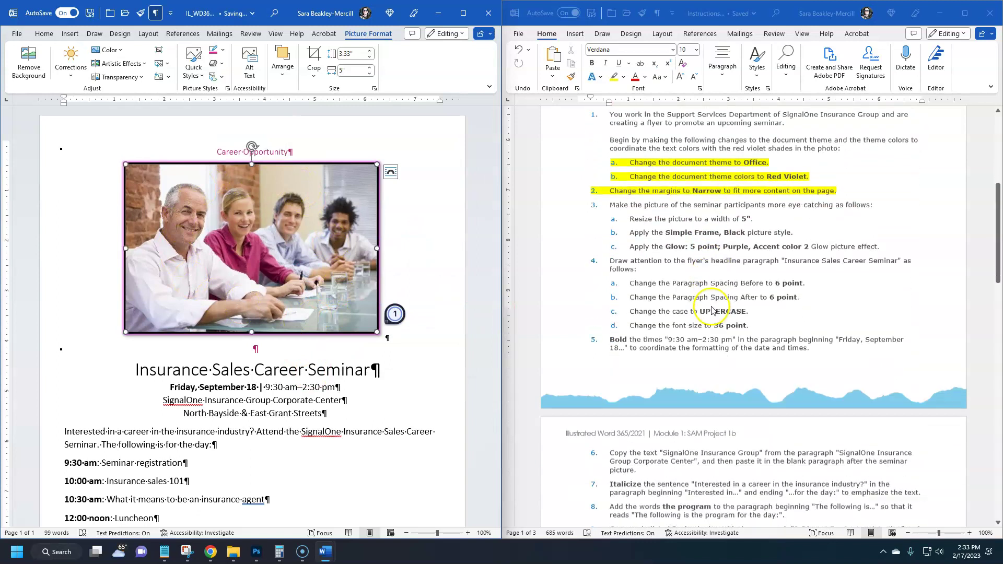
{"action": "scroll", "coordinate": [708, 313], "scroll_direction": "down", "scroll_amount": 3}
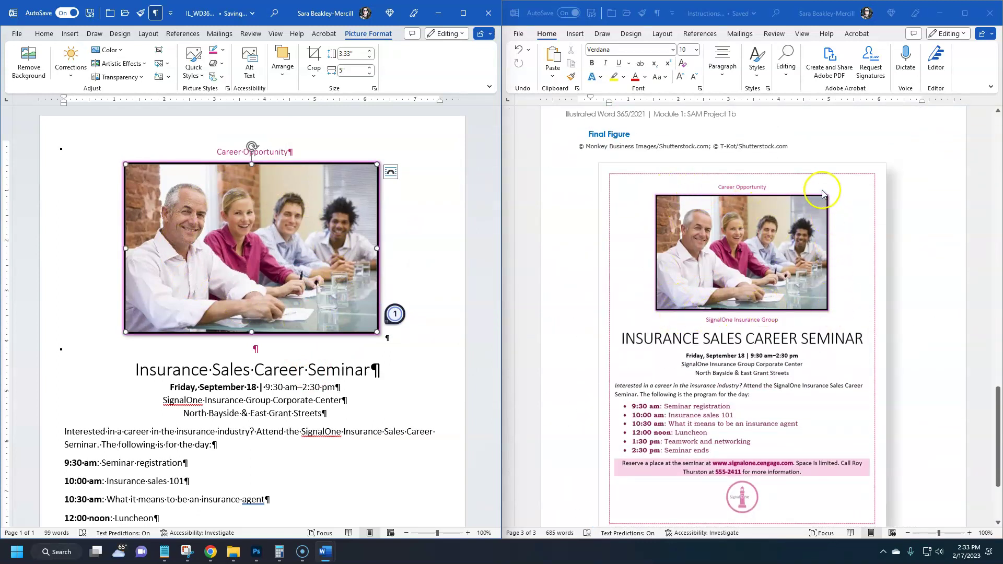
{"action": "scroll", "coordinate": [701, 297], "scroll_direction": "up", "scroll_amount": 20}
{"action": "scroll", "coordinate": [652, 263], "scroll_direction": "up", "scroll_amount": 12}
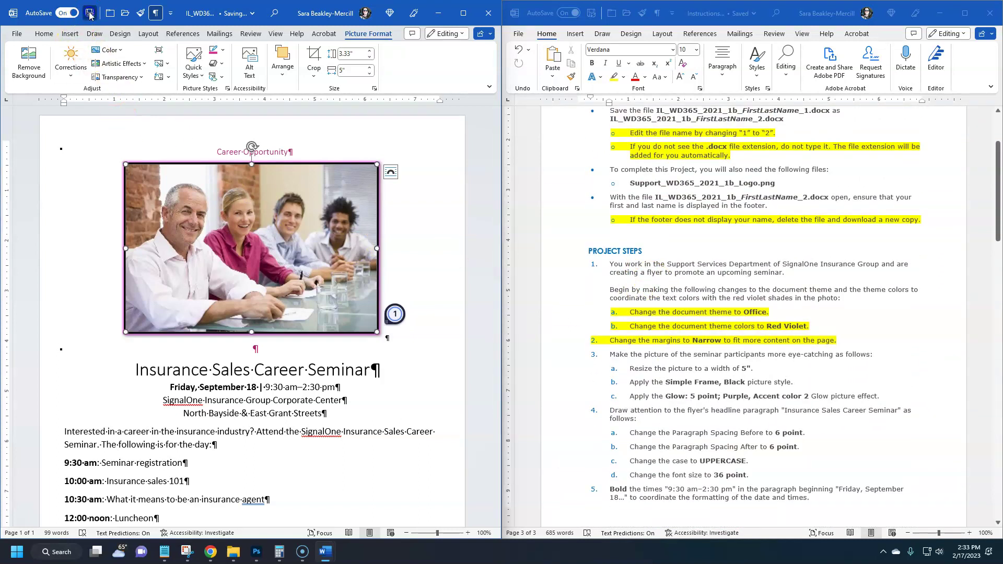
{"action": "left_click_drag", "start_coordinate": [903, 400], "coordinate": [621, 370]}
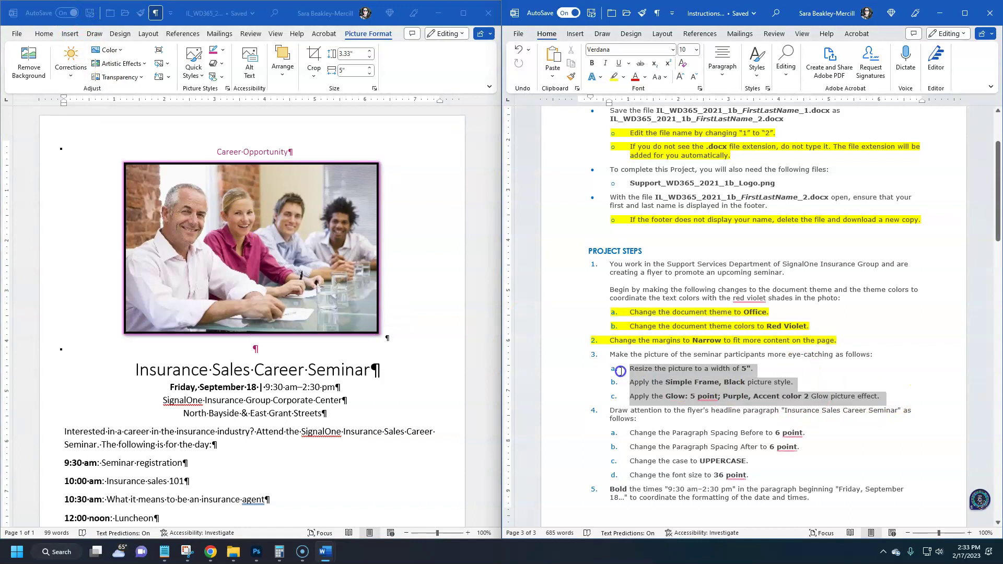
{"action": "scroll", "coordinate": [659, 355], "scroll_direction": "down", "scroll_amount": 2}
{"action": "left_click", "coordinate": [723, 355]}
- Read steps 4a to 4d in the instructions, focusing on the headline text "Insurance Sales Career Seminar"
{"action": "scroll", "coordinate": [723, 355], "scroll_direction": "down", "scroll_amount": 9}
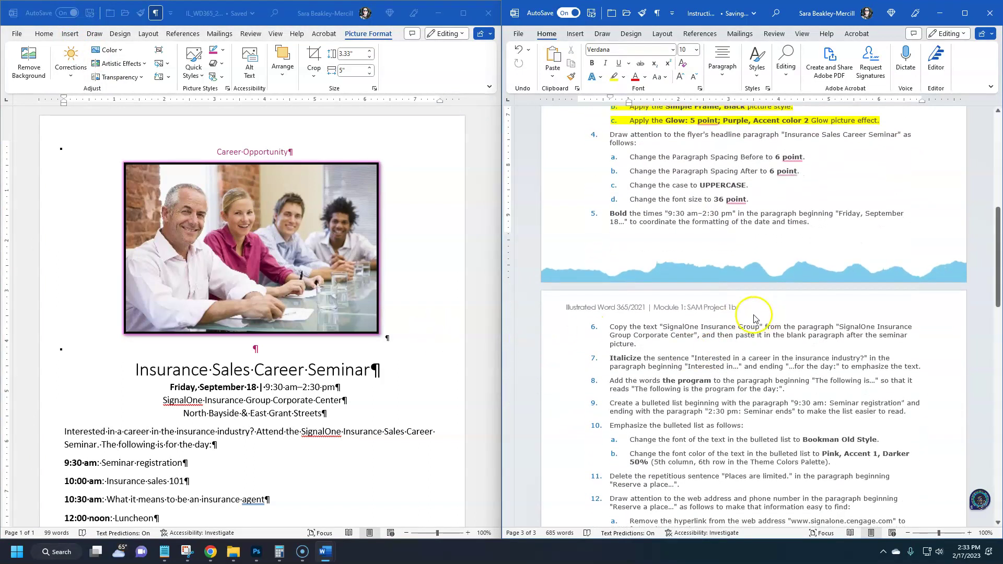
{"action": "scroll", "coordinate": [752, 314], "scroll_direction": "up", "scroll_amount": 1}
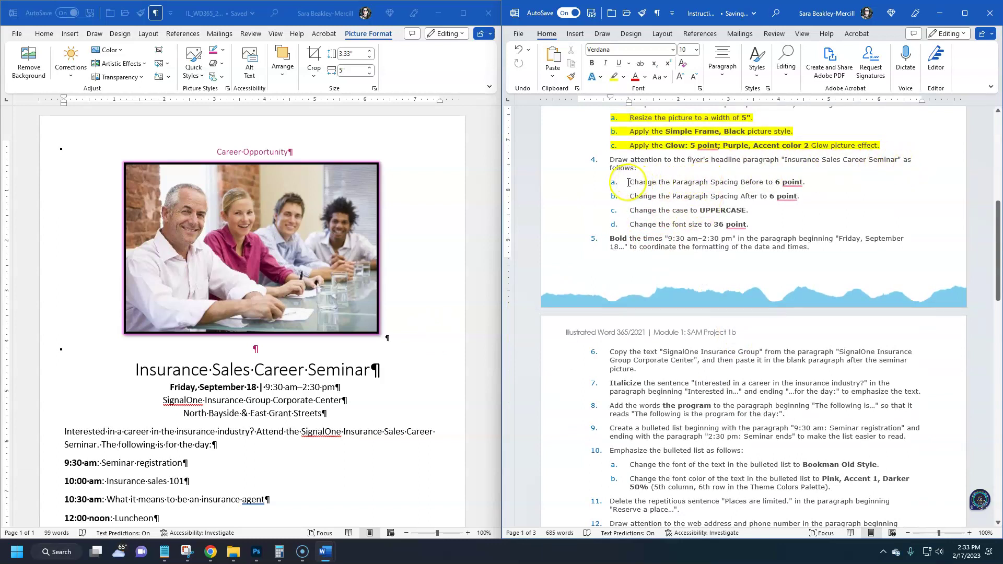
{"action": "left_click_drag", "start_coordinate": [741, 183], "coordinate": [803, 183]}
{"action": "left_click_drag", "start_coordinate": [638, 196], "coordinate": [750, 214]}
{"action": "left_click_drag", "start_coordinate": [635, 225], "coordinate": [750, 225]}
{"action": "left_click", "coordinate": [772, 164]}
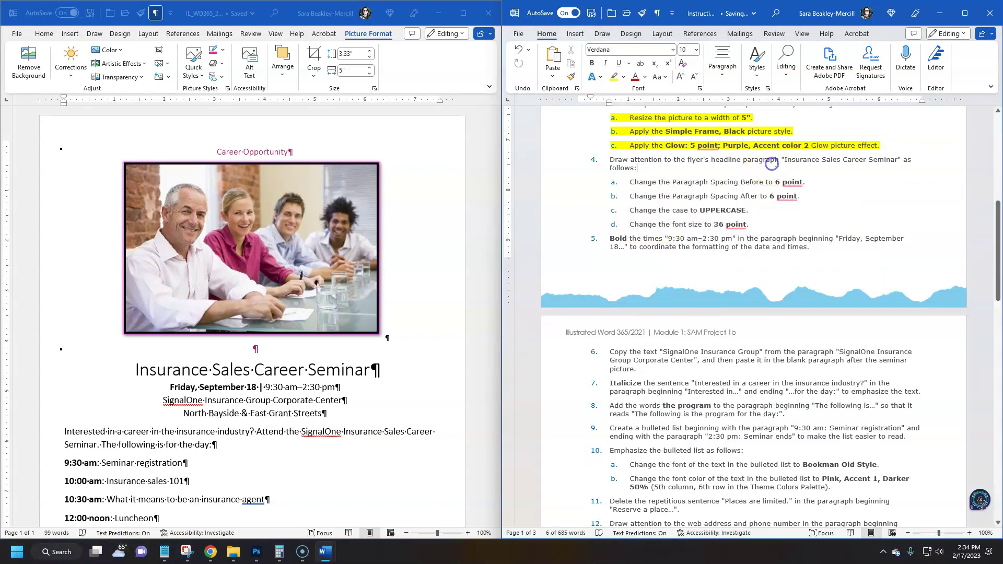
{"action": "left_click_drag", "start_coordinate": [784, 161], "coordinate": [897, 161]}
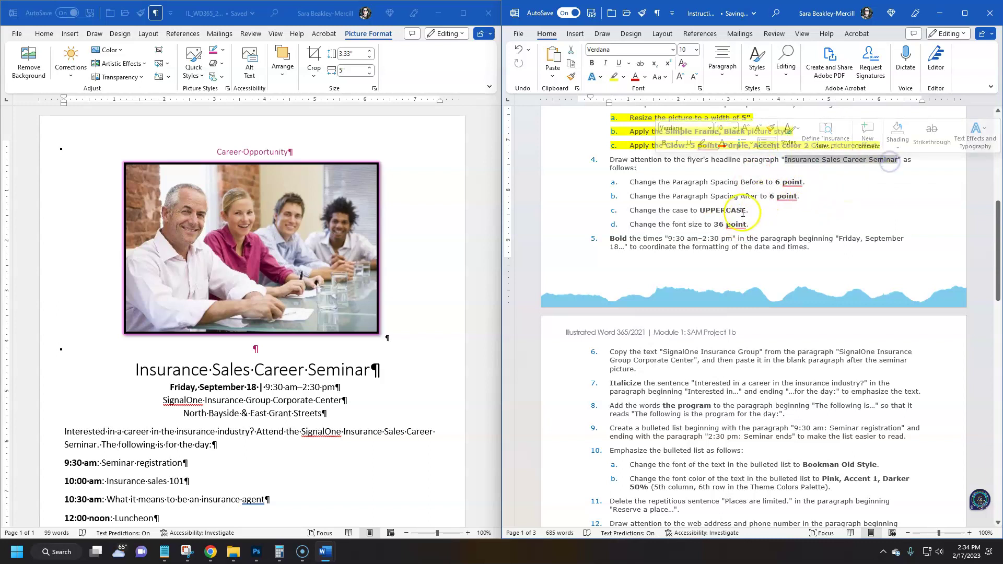
- Select the headline paragraph "Insurance Sales Career Seminar" below the picture in the flyer
{"action": "left_click", "coordinate": [322, 314]}
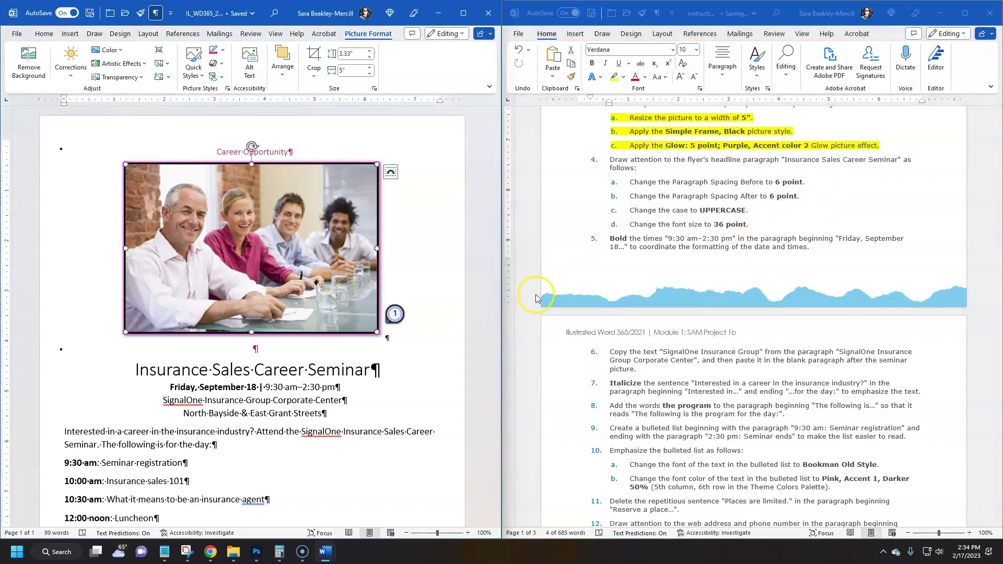
{"action": "scroll", "coordinate": [246, 324], "scroll_direction": "down", "scroll_amount": 3}
{"action": "left_click", "coordinate": [235, 308]}
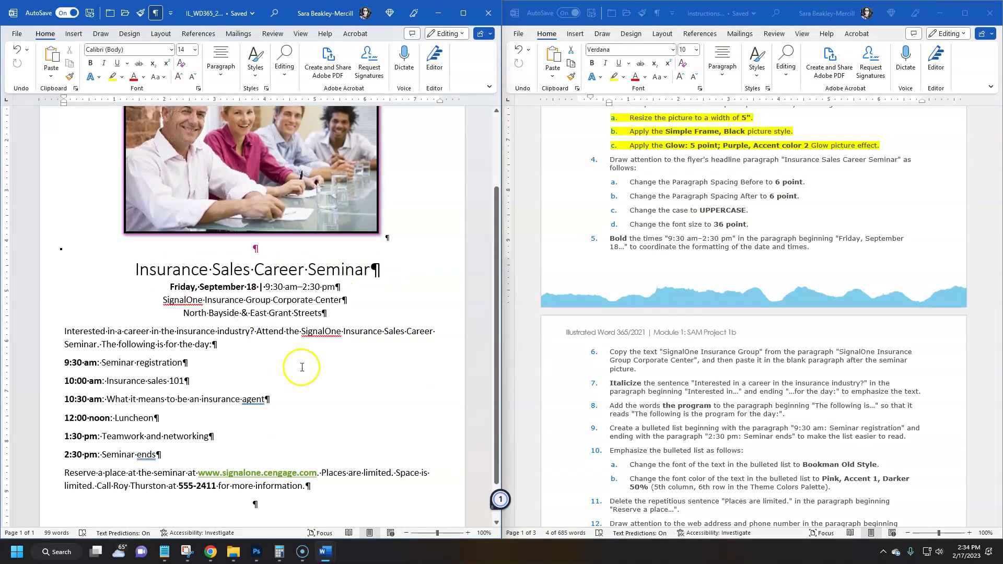
{"action": "left_click", "coordinate": [262, 268]}
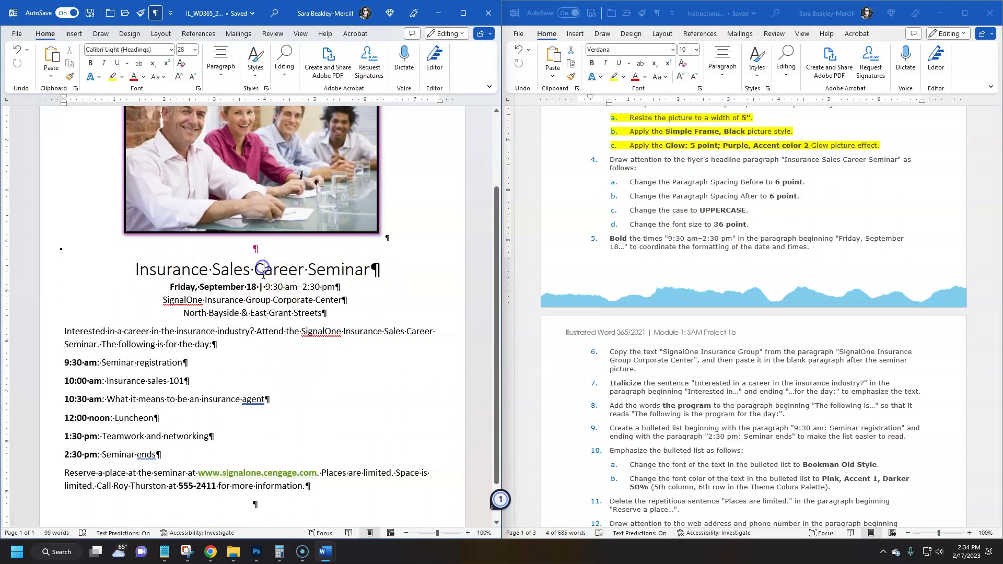
{"action": "triple_click", "coordinate": [265, 268]}
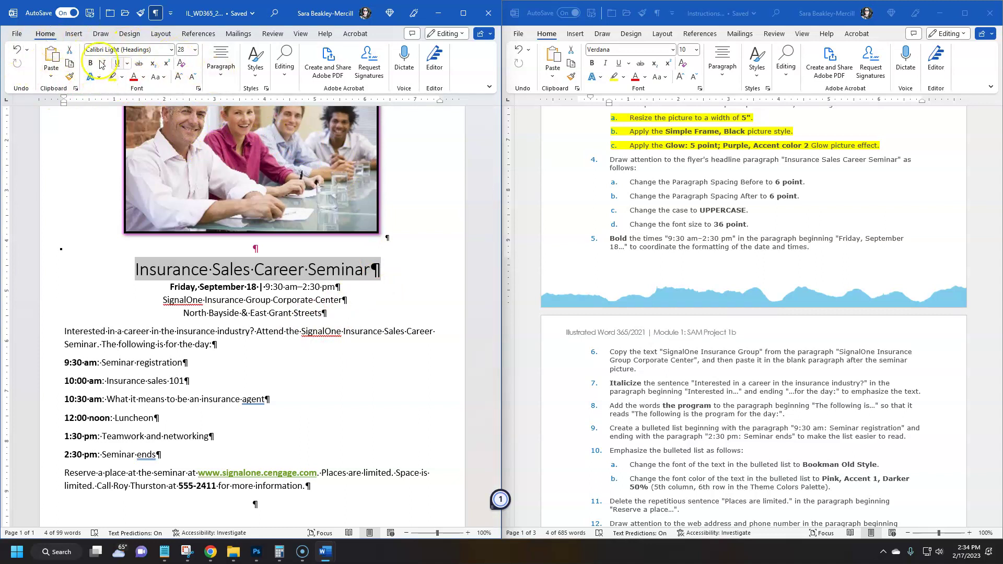
{"action": "left_click", "coordinate": [223, 78]}
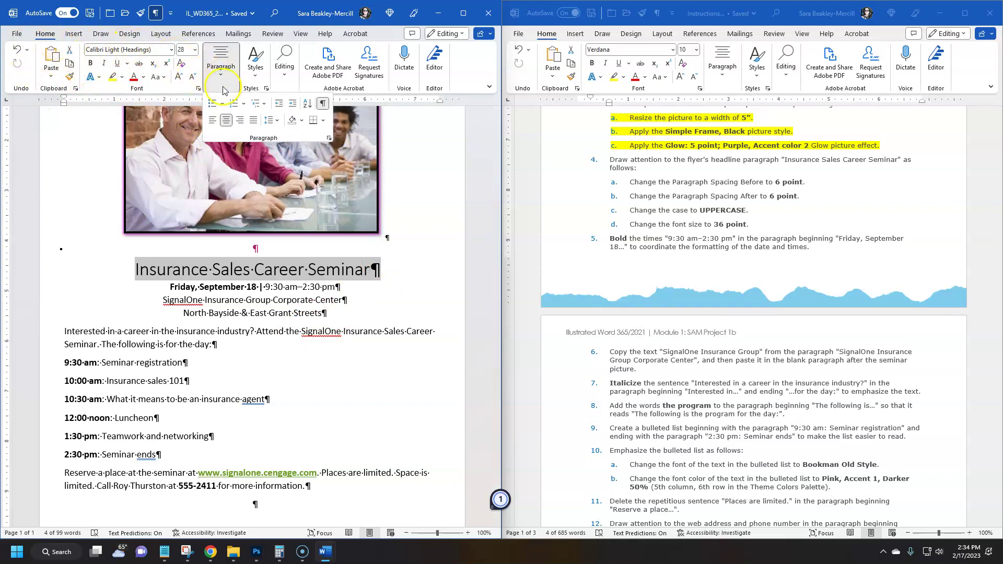
{"action": "left_click", "coordinate": [277, 122]}
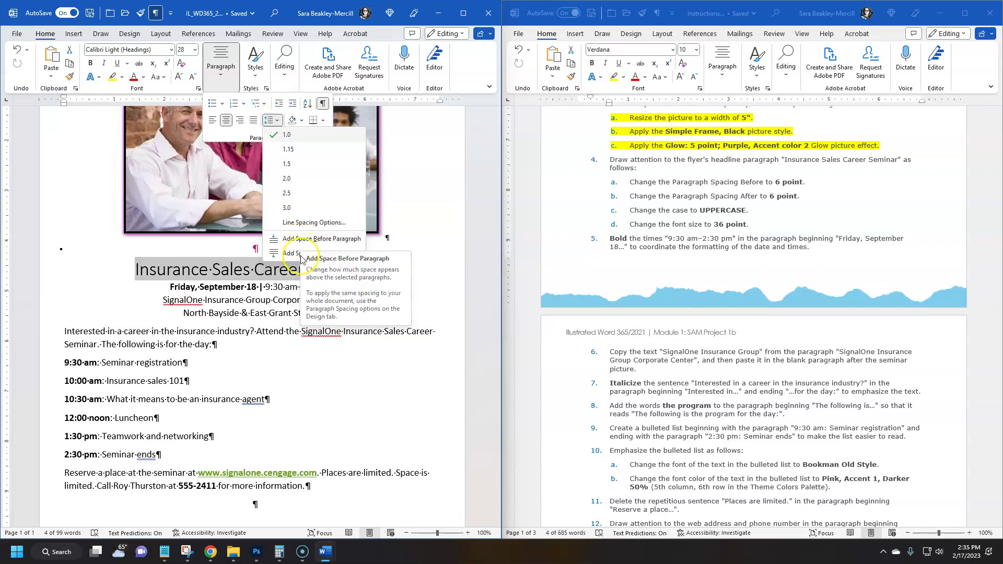
{"action": "left_click", "coordinate": [230, 90]}
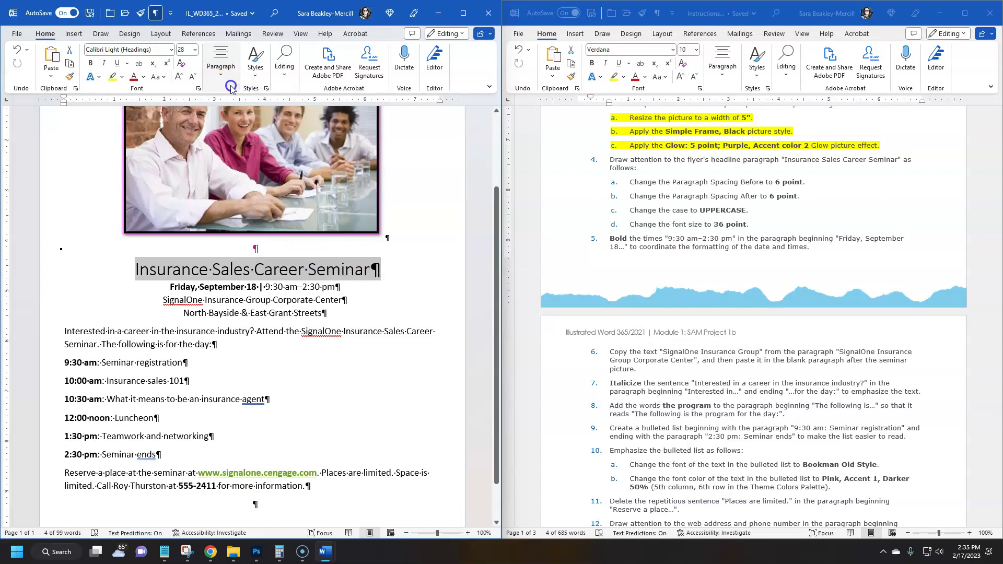
- Try setting the headline's spacing before and after to 6 pt in the Paragraph settings, and undo the change
{"action": "left_click", "coordinate": [223, 74]}
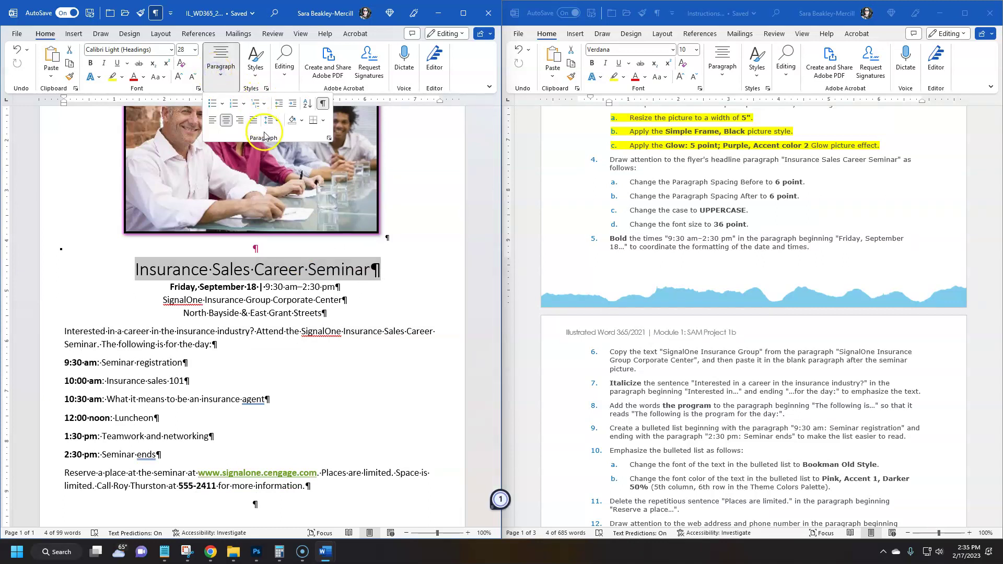
{"action": "left_click", "coordinate": [328, 141]}
{"action": "left_click_drag", "start_coordinate": [324, 125], "coordinate": [257, 130]}
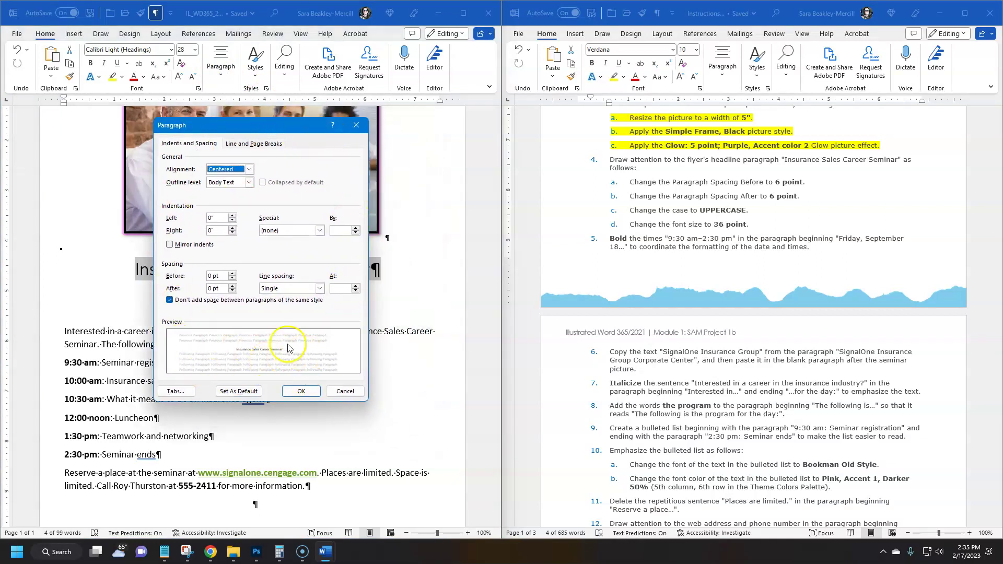
{"action": "left_click_drag", "start_coordinate": [272, 124], "coordinate": [275, 111]}
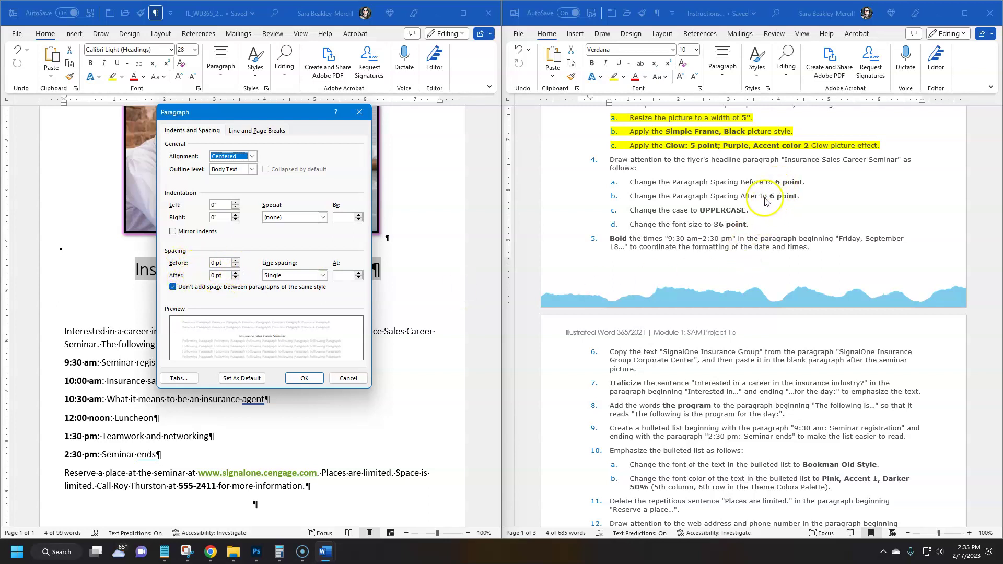
{"action": "left_click", "coordinate": [235, 260]}
{"action": "left_click", "coordinate": [235, 266]}
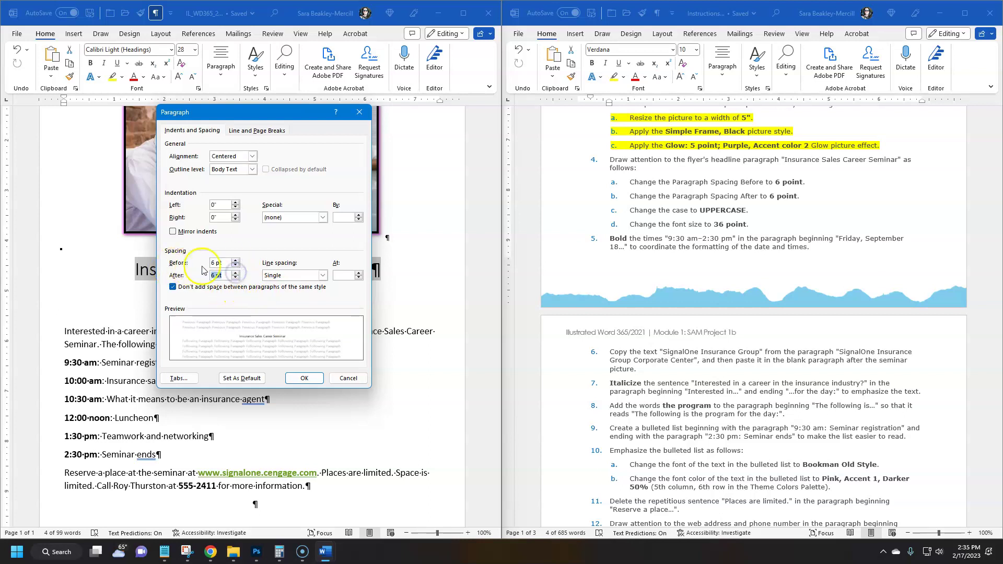
{"action": "left_click_drag", "start_coordinate": [262, 118], "coordinate": [508, 134]}
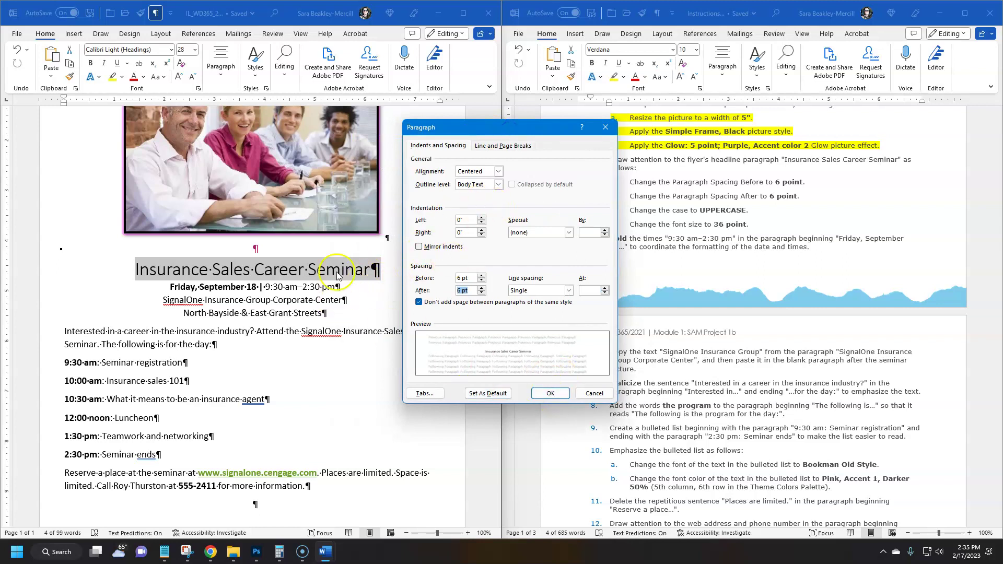
{"action": "left_click", "coordinate": [550, 394]}
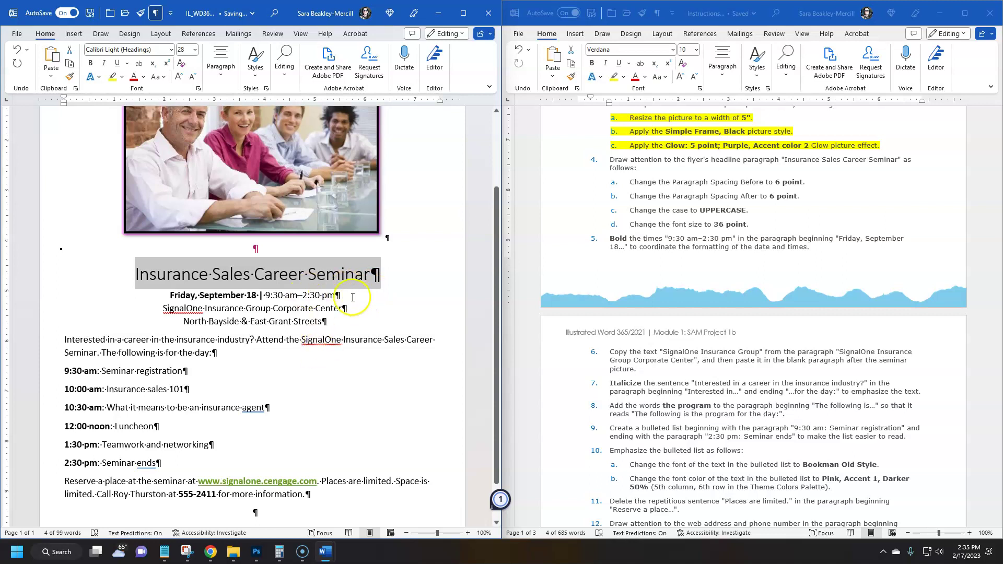
{"action": "left_click", "coordinate": [391, 186]}
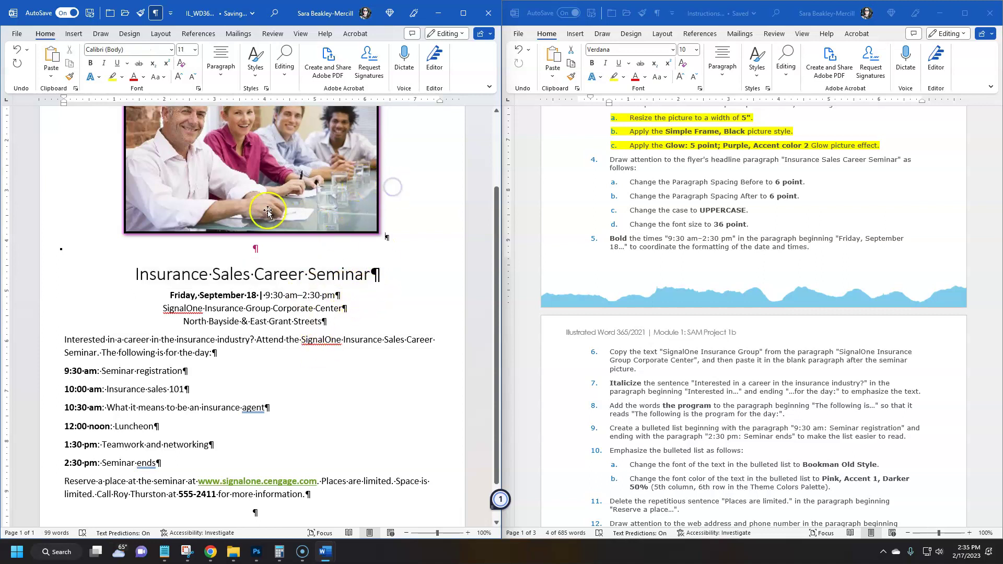
{"action": "key", "text": "ctrl+z"}
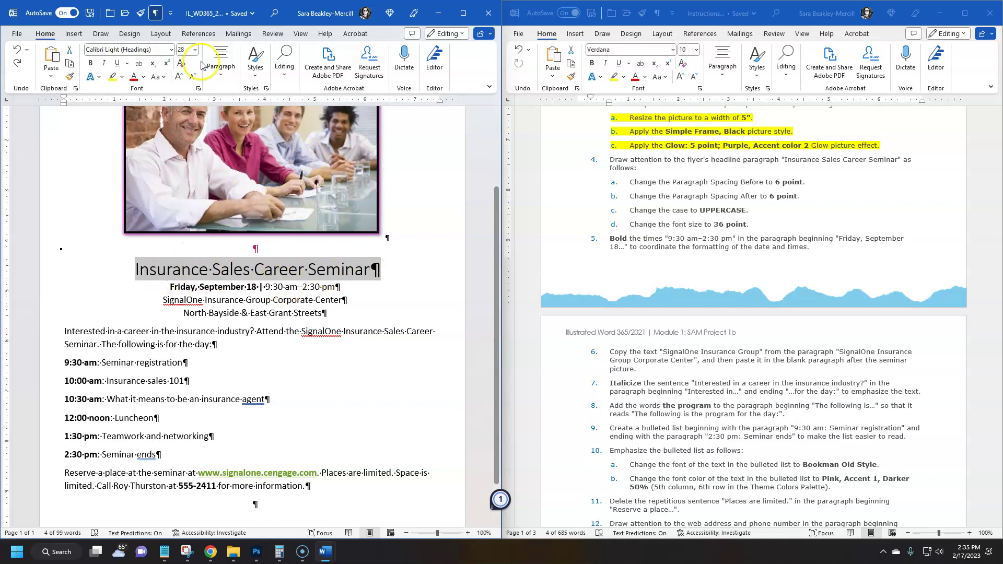
- Set the headline paragraph's spacing before and after to 6 pt
{"action": "left_click", "coordinate": [161, 35]}
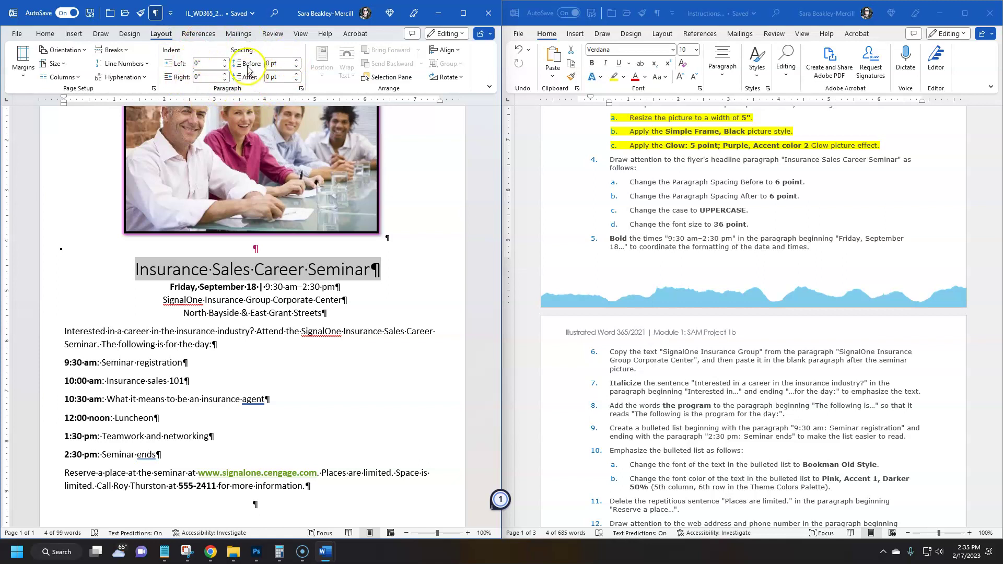
{"action": "left_click", "coordinate": [296, 60]}
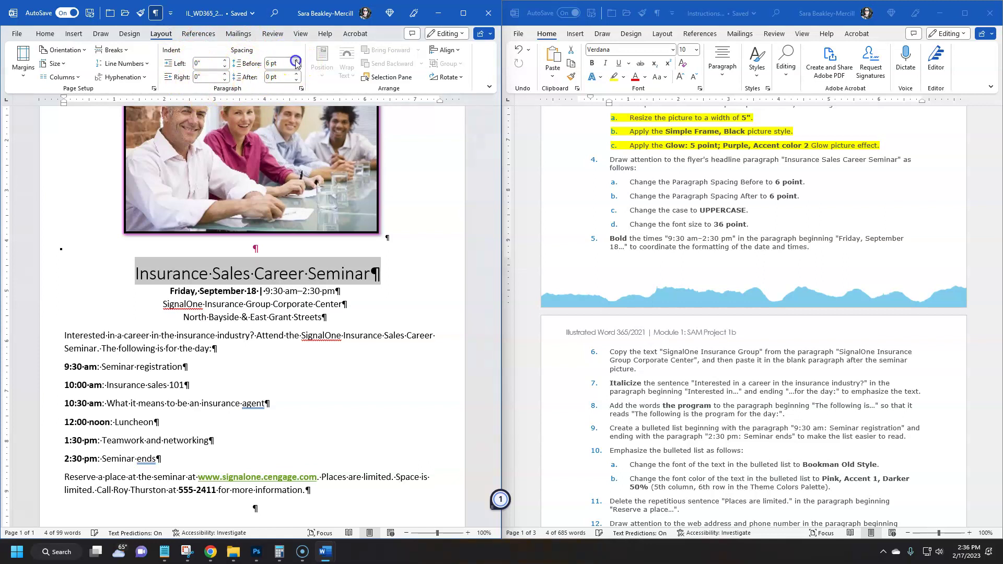
{"action": "left_click", "coordinate": [296, 74]}
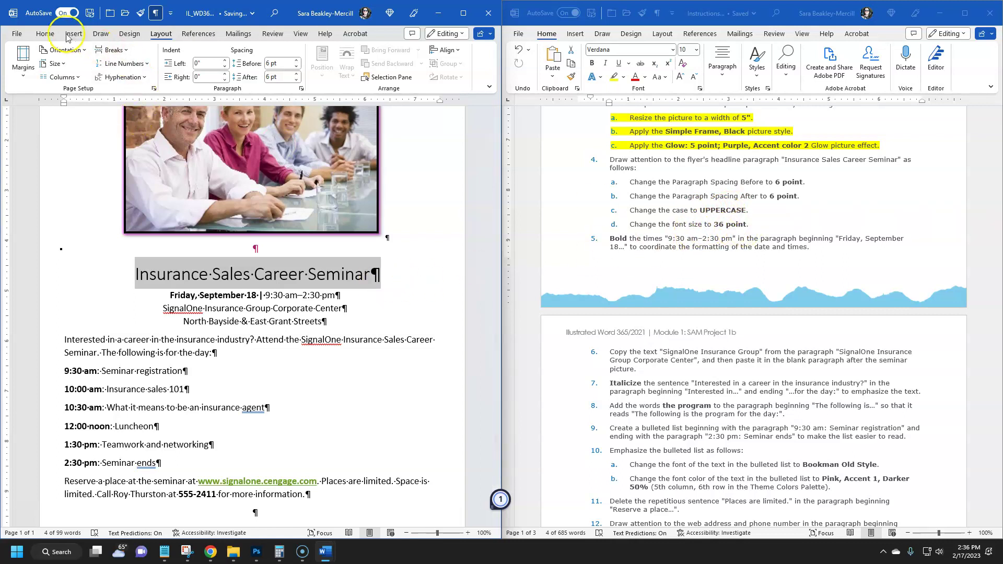
- Change the headline "Insurance Sales Career Seminar" to UPPERCASE and set its font size to 36 pt
{"action": "left_click", "coordinate": [45, 33]}
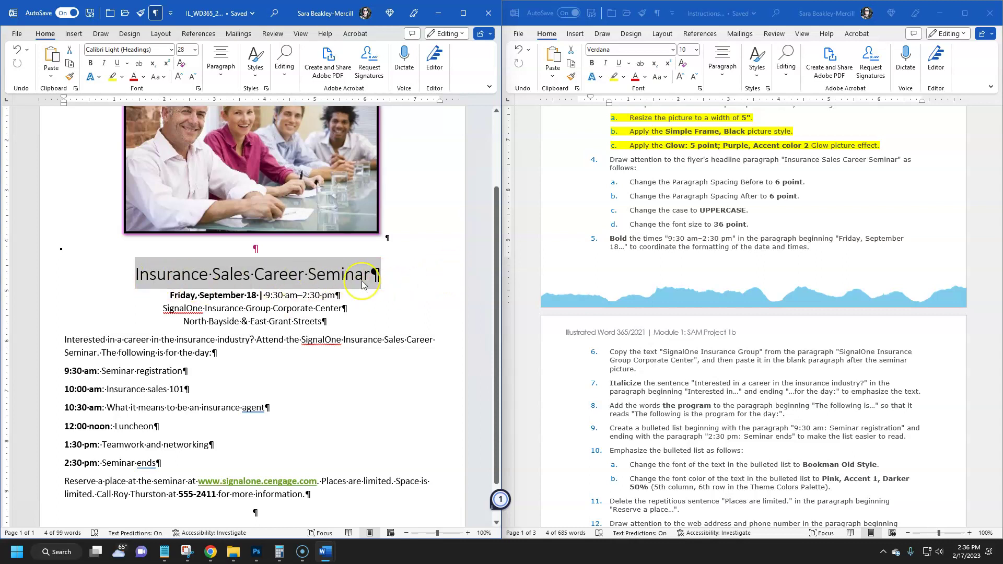
{"action": "left_click", "coordinate": [164, 80]}
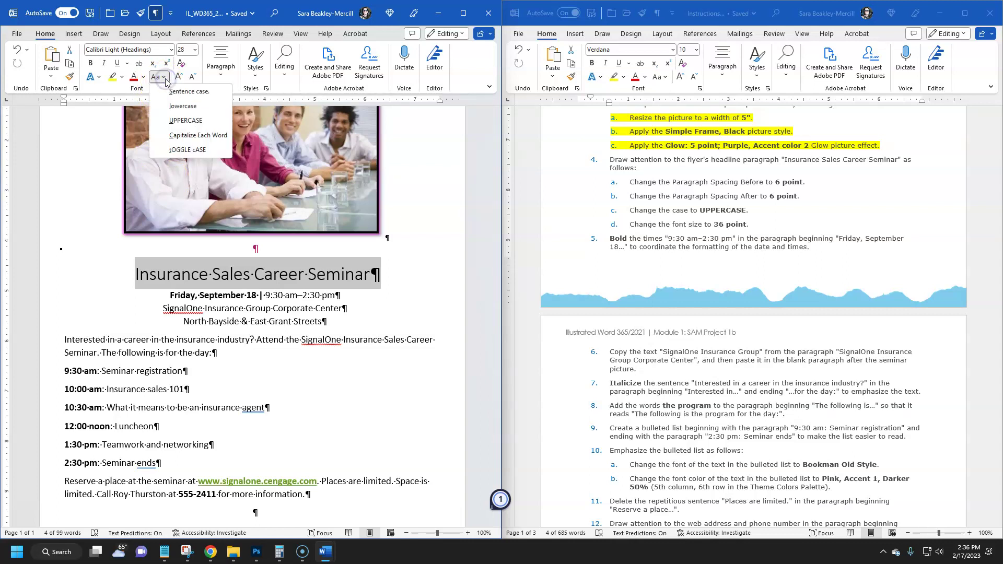
{"action": "left_click", "coordinate": [186, 121]}
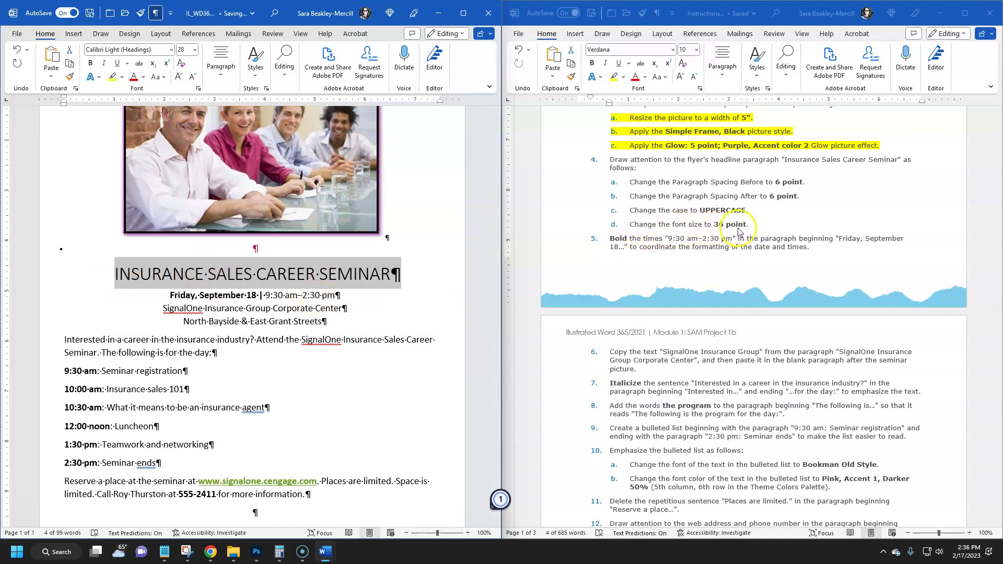
{"action": "left_click", "coordinate": [194, 50]}
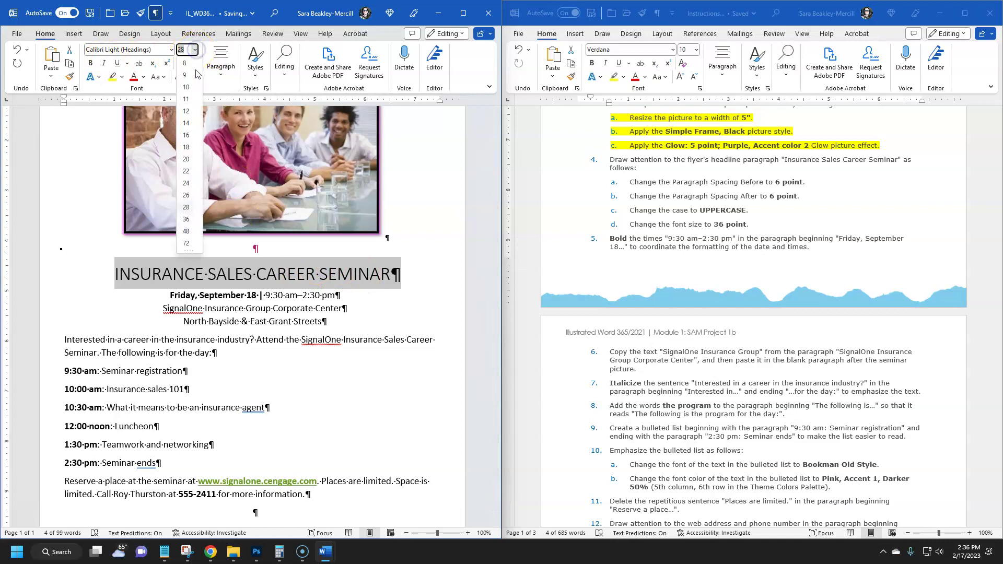
{"action": "left_click", "coordinate": [186, 220]}
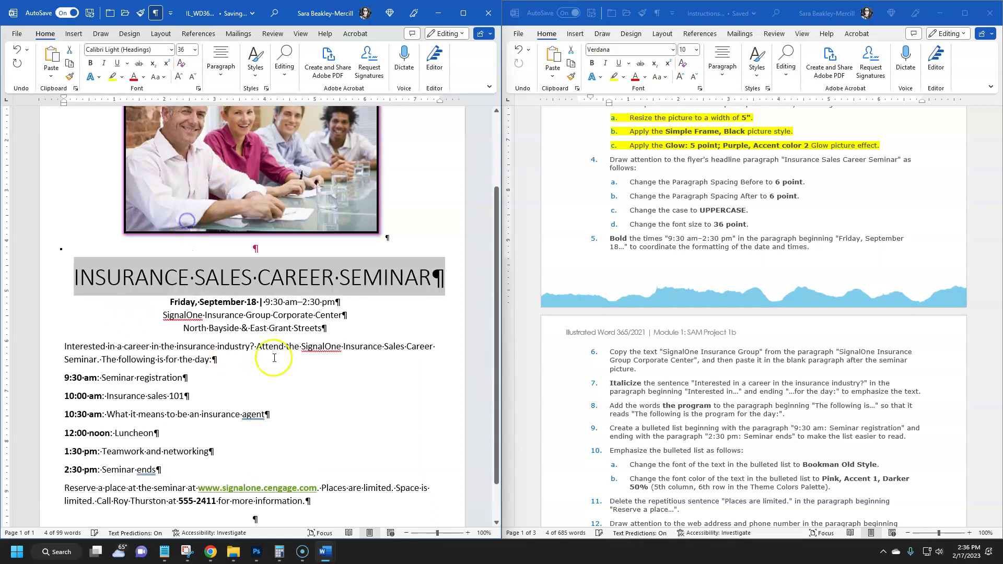
- Highlight steps 4a to 4d in yellow in the instructions document
{"action": "left_click_drag", "start_coordinate": [750, 225], "coordinate": [615, 178]}
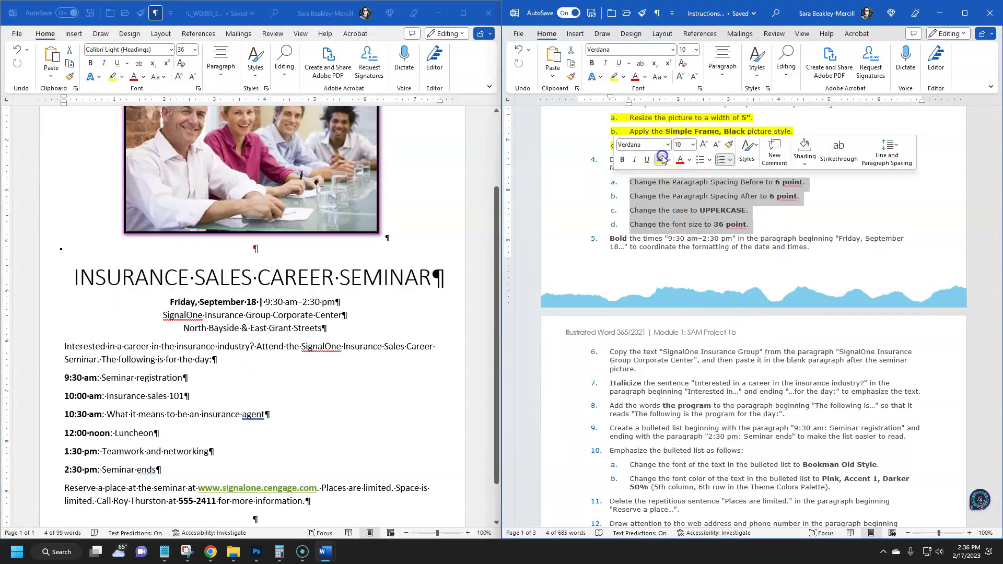
{"action": "left_click", "coordinate": [660, 160]}
{"action": "scroll", "coordinate": [698, 277], "scroll_direction": "down", "scroll_amount": 2}
{"action": "scroll", "coordinate": [383, 275], "scroll_direction": "down", "scroll_amount": 2}
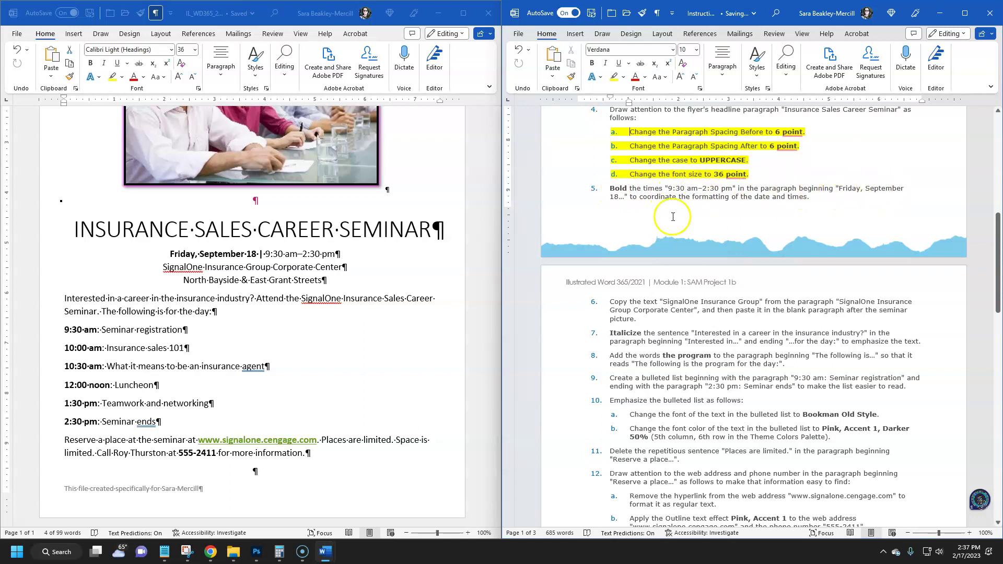
- Bold the times "9:30 am–2:30 pm" in the flyer paragraph beginning "Friday, September 18"
{"action": "left_click", "coordinate": [266, 261]}
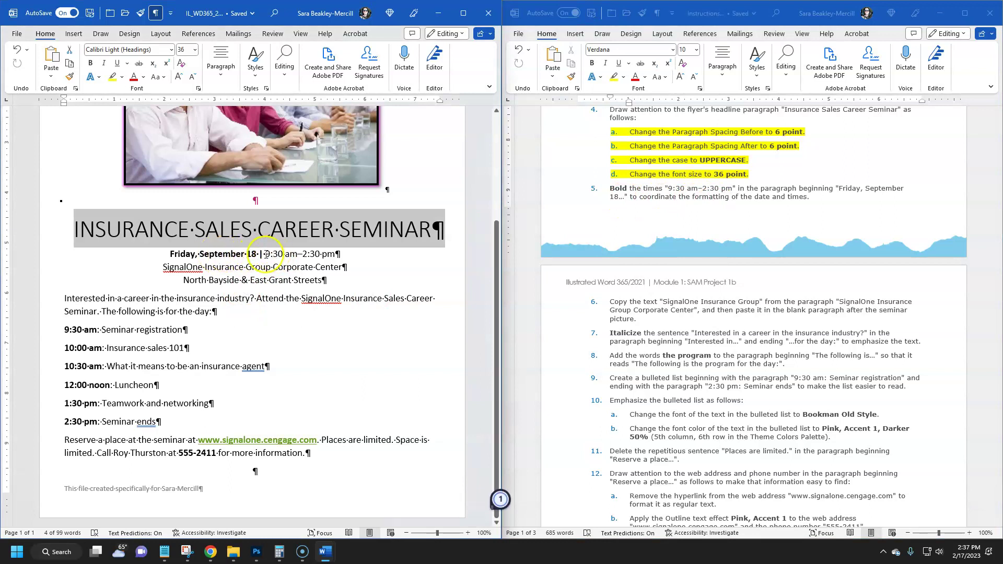
{"action": "left_click_drag", "start_coordinate": [265, 254], "coordinate": [294, 255]}
{"action": "left_click", "coordinate": [90, 63]}
{"action": "left_click", "coordinate": [285, 313]}
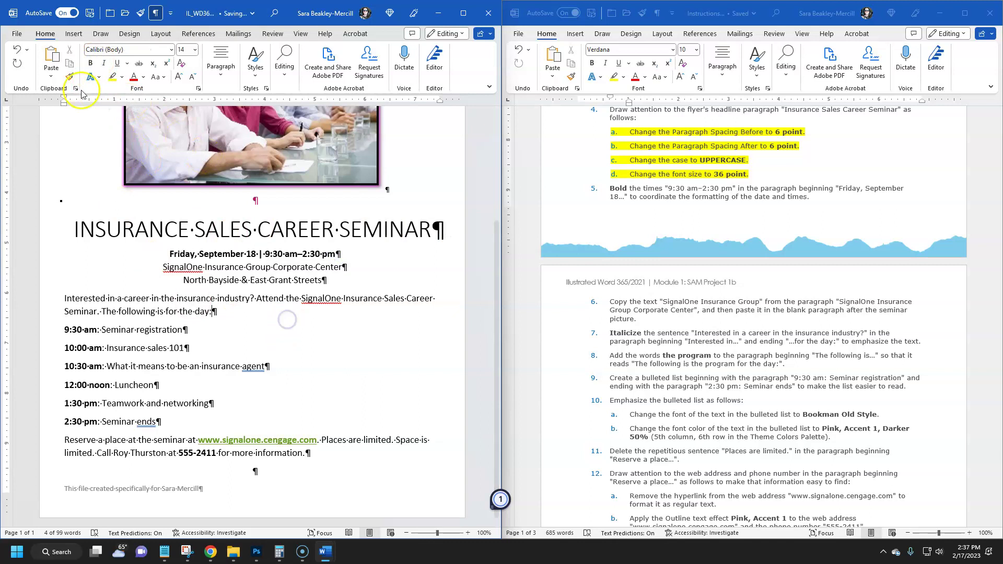
- Highlight step 5, about bolding the times, in yellow in the instructions document
{"action": "left_click", "coordinate": [726, 195]}
{"action": "left_click_drag", "start_coordinate": [811, 198], "coordinate": [627, 192]}
{"action": "left_click", "coordinate": [624, 192]}
{"action": "scroll", "coordinate": [708, 323], "scroll_direction": "down", "scroll_amount": 5}
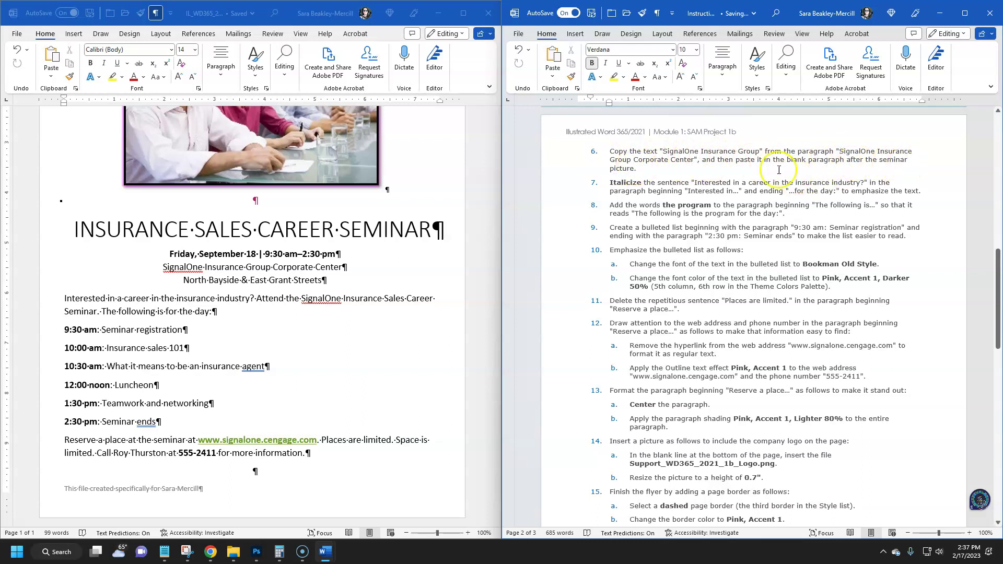
- Hide the flyer's formatting marks and show them again to locate the blank paragraph after the picture
{"action": "left_click_drag", "start_coordinate": [786, 160], "coordinate": [845, 160]}
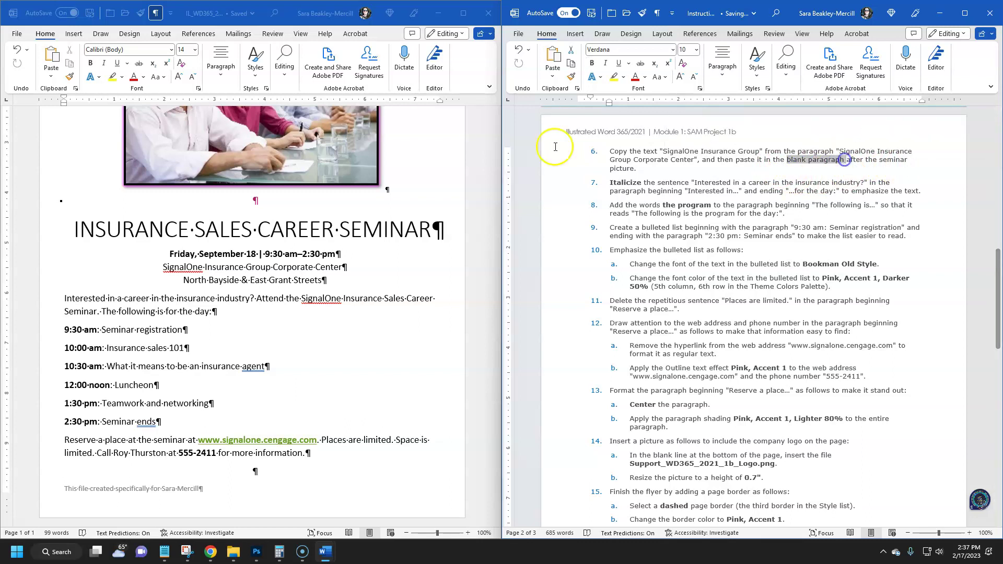
{"action": "left_click", "coordinate": [222, 78]}
{"action": "left_click", "coordinate": [222, 78]}
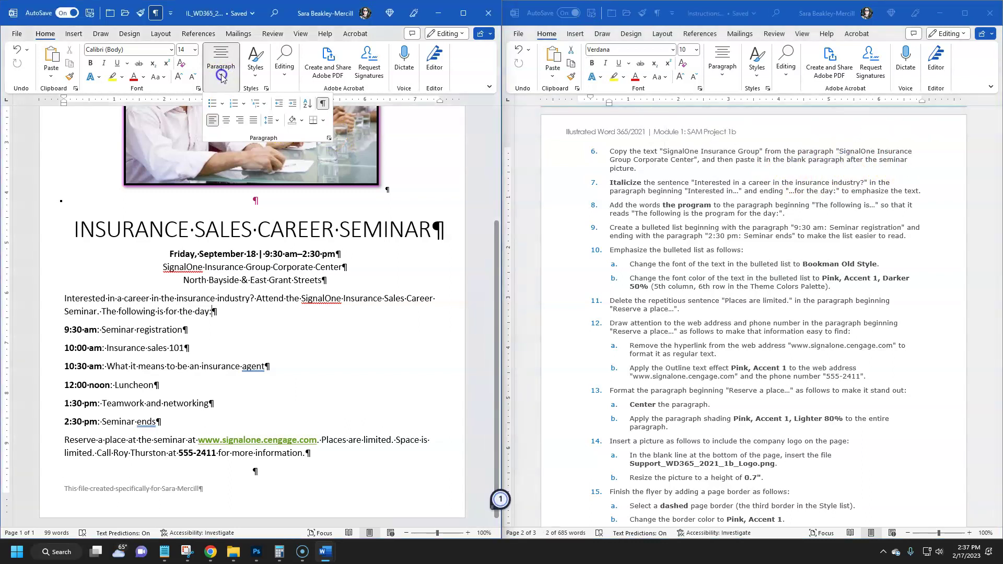
{"action": "left_click", "coordinate": [323, 103]}
{"action": "left_click", "coordinate": [244, 209]}
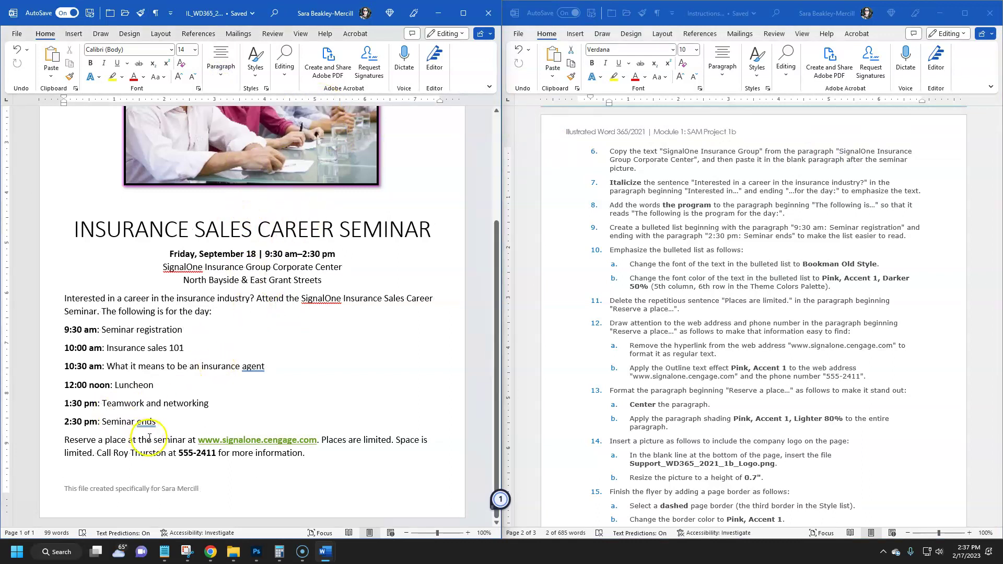
{"action": "left_click", "coordinate": [221, 67]}
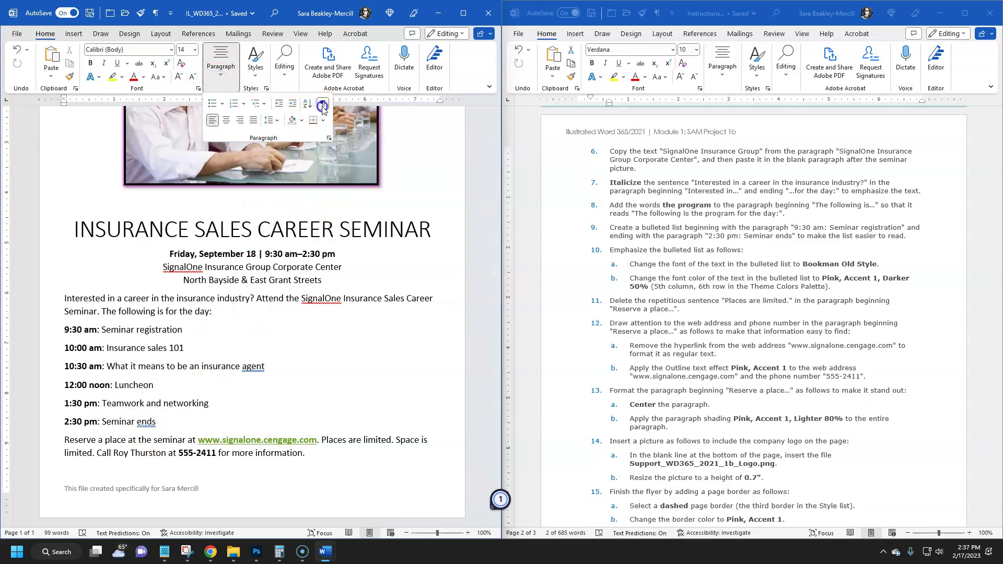
{"action": "left_click", "coordinate": [322, 106]}
{"action": "left_click", "coordinate": [256, 301]}
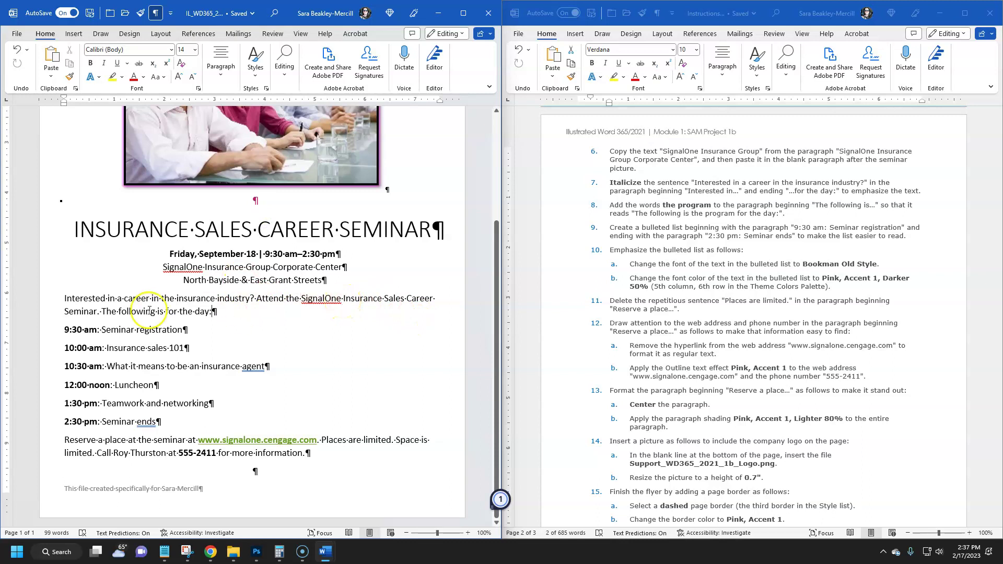
- Copy the text "SignalOne Insurance Group" from the flyer paragraph "SignalOne Insurance Group Corporate Center"
{"action": "left_click", "coordinate": [301, 302]}
{"action": "left_click", "coordinate": [172, 276]}
{"action": "left_click_drag", "start_coordinate": [164, 267], "coordinate": [262, 271]}
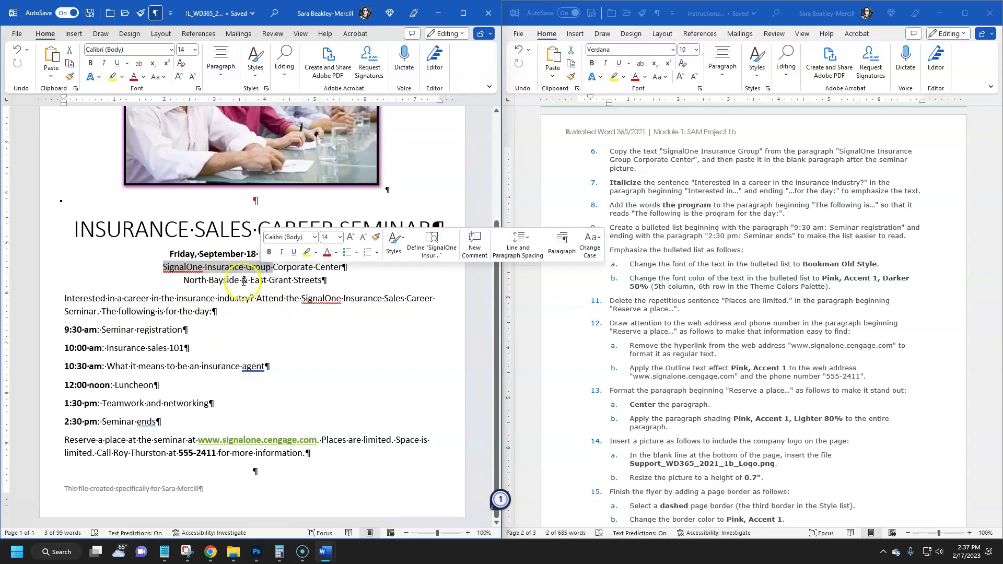
{"action": "key", "text": "ctrl+c"}
{"action": "right_click", "coordinate": [236, 268]}
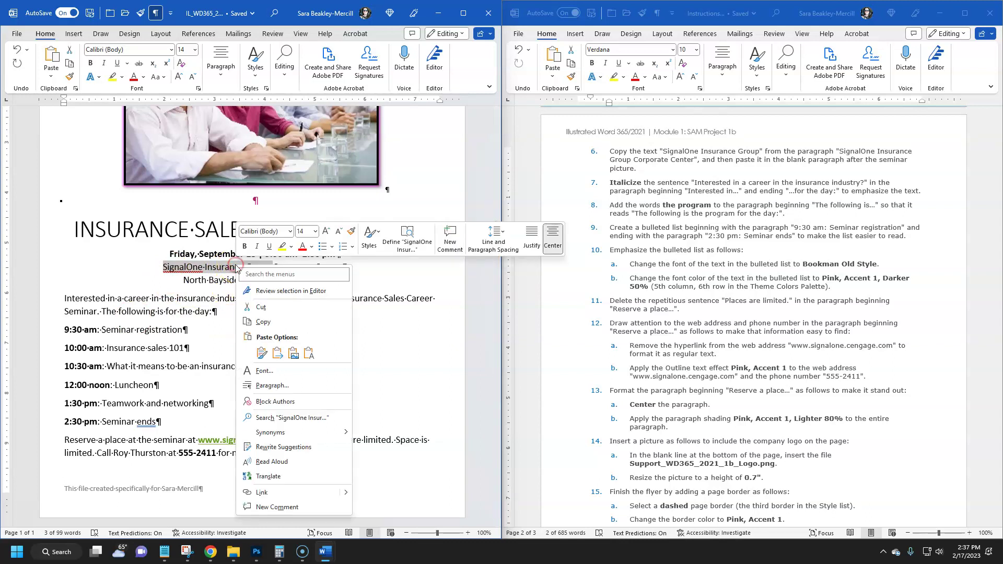
{"action": "left_click", "coordinate": [263, 322]}
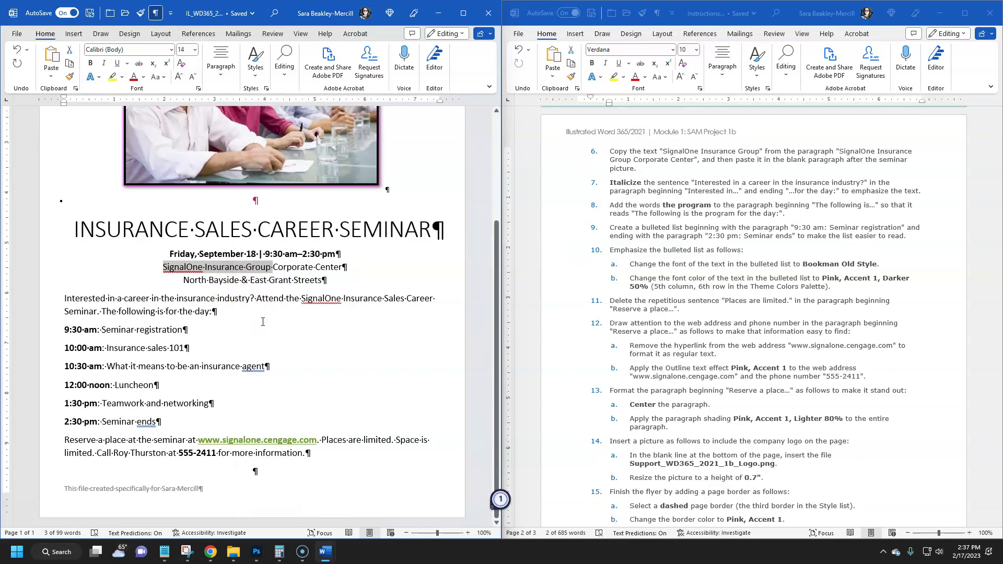
- Paste the copied company name into the blank paragraph between the seminar picture and the headline
{"action": "left_click", "coordinate": [270, 203]}
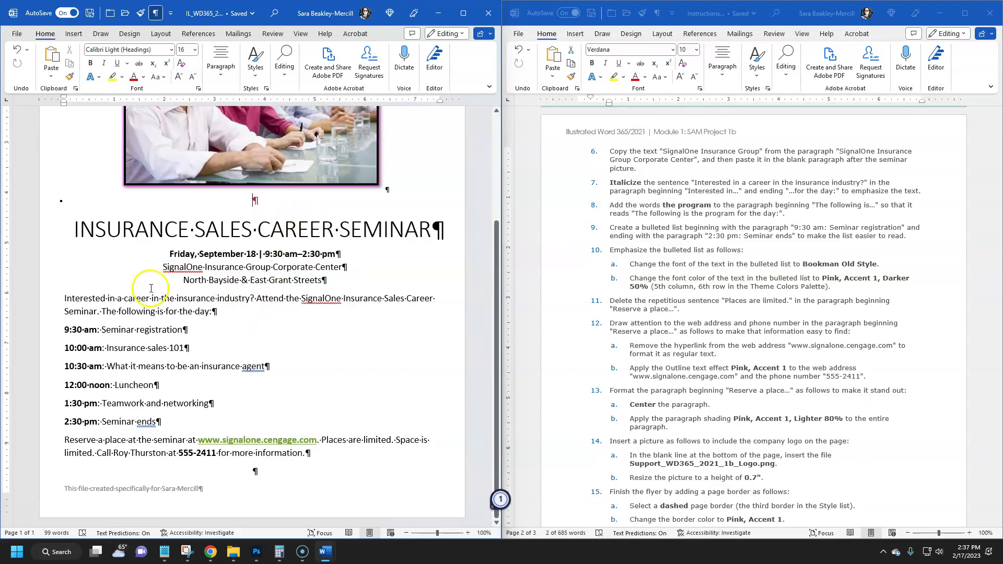
{"action": "right_click", "coordinate": [270, 202]}
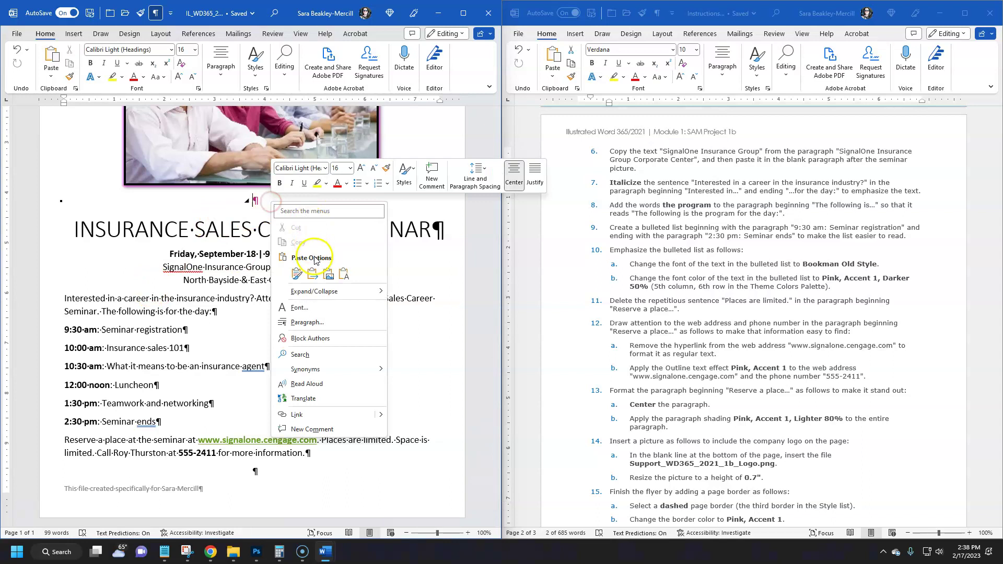
{"action": "left_click", "coordinate": [297, 275]}
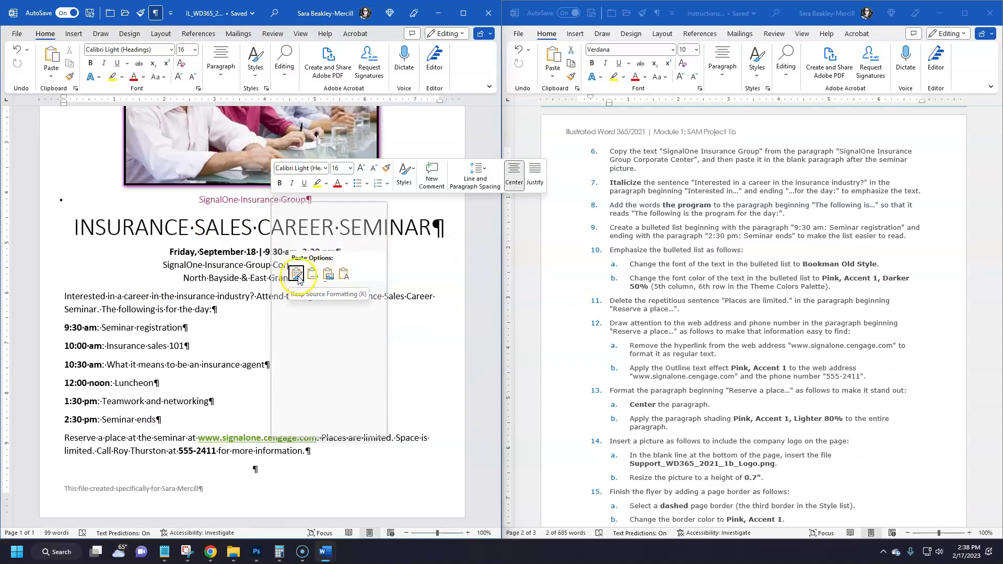
{"action": "left_click", "coordinate": [248, 204]}
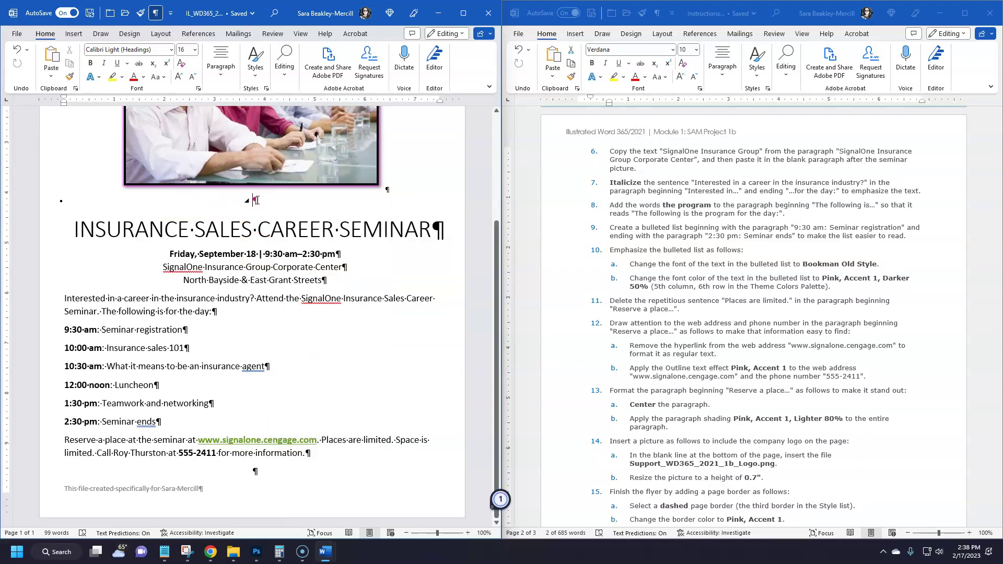
{"action": "key", "text": "ctrl+v"}
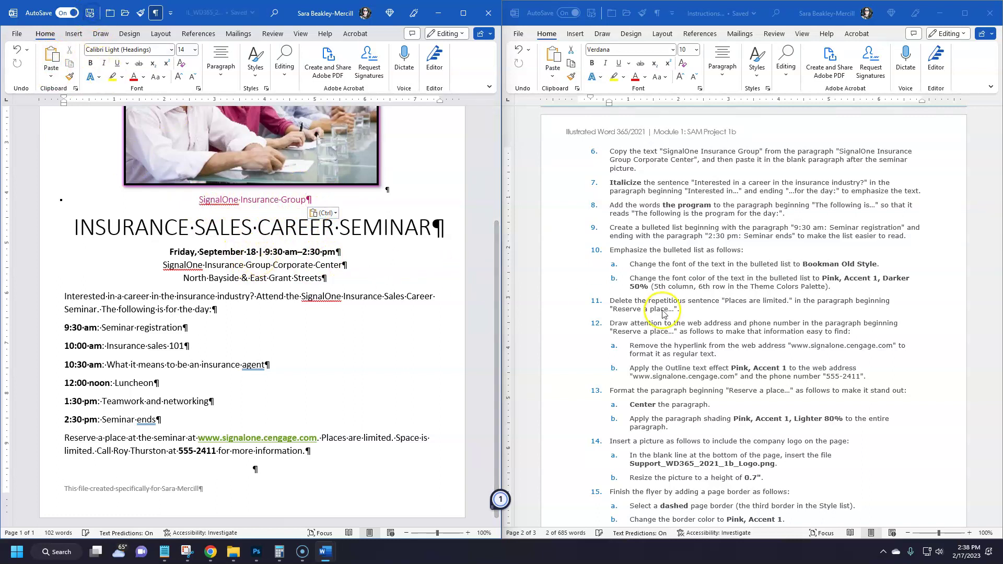
- Highlight step 6, about copying and pasting the company name, in yellow in the instructions
{"action": "left_click", "coordinate": [616, 166]}
{"action": "triple_click", "coordinate": [617, 165]}
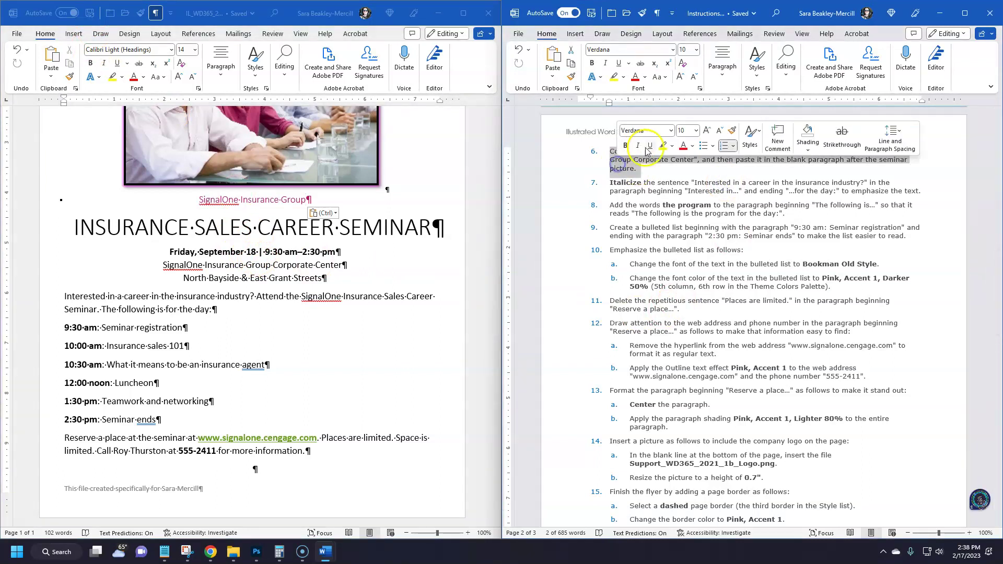
{"action": "left_click", "coordinate": [677, 157]}
{"action": "left_click", "coordinate": [653, 225]}
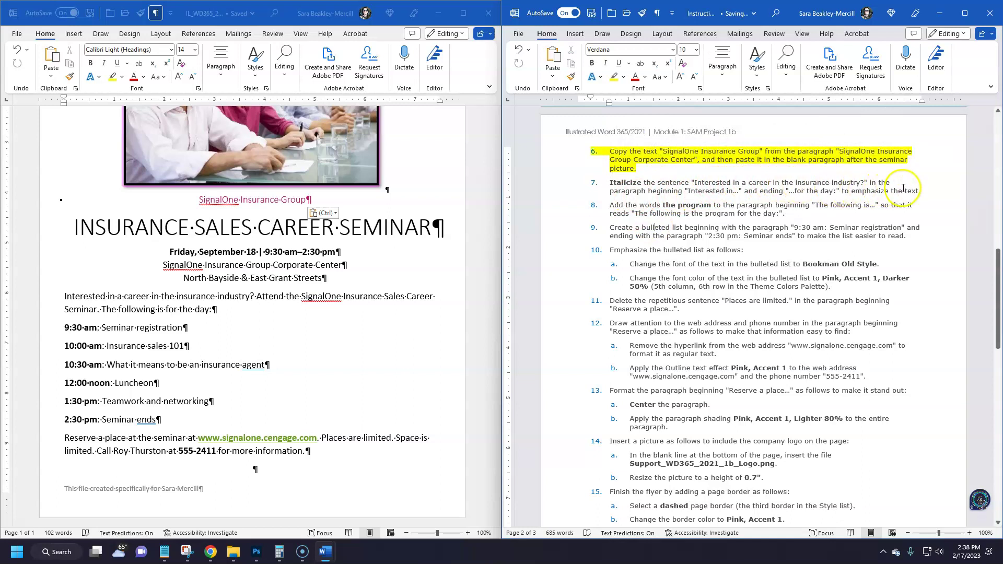
- Italicize the whole flyer paragraph from "Interested in a career" to "for the day:" and save the flyer
{"action": "left_click", "coordinate": [120, 310]}
{"action": "double_click", "coordinate": [56, 296]}
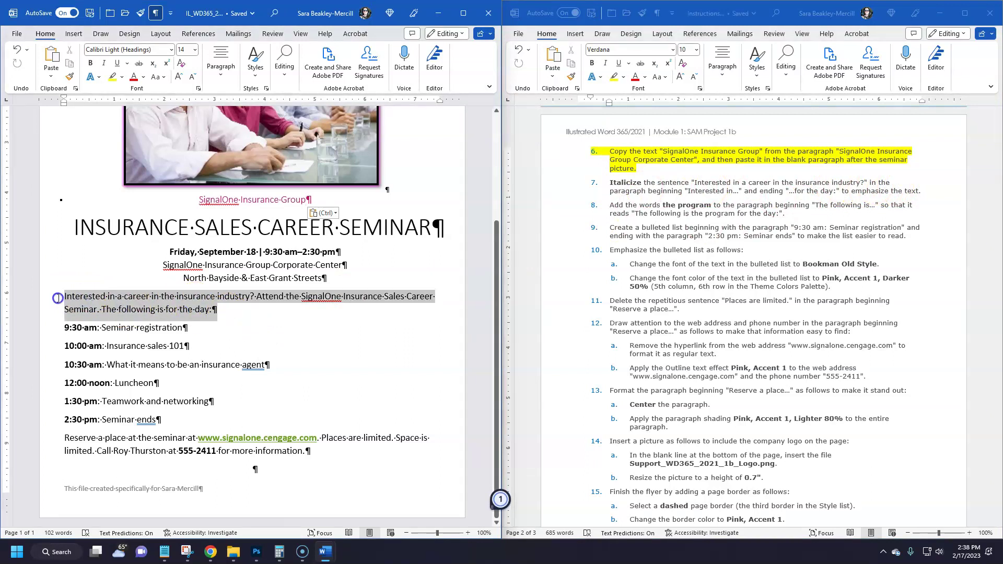
{"action": "left_click", "coordinate": [168, 312]}
{"action": "triple_click", "coordinate": [174, 298]}
{"action": "double_click", "coordinate": [54, 296]}
{"action": "left_click", "coordinate": [73, 277]}
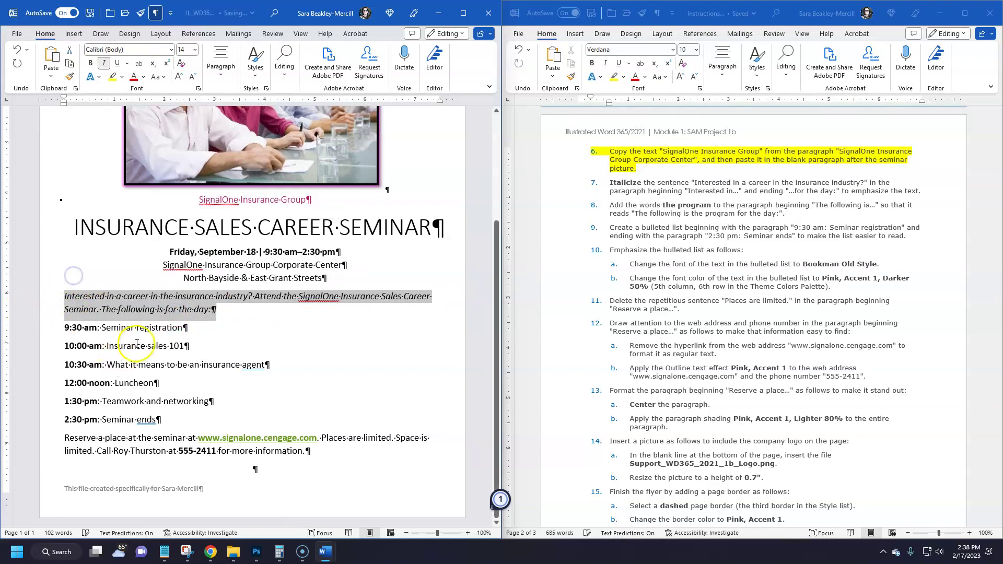
{"action": "left_click", "coordinate": [90, 14]}
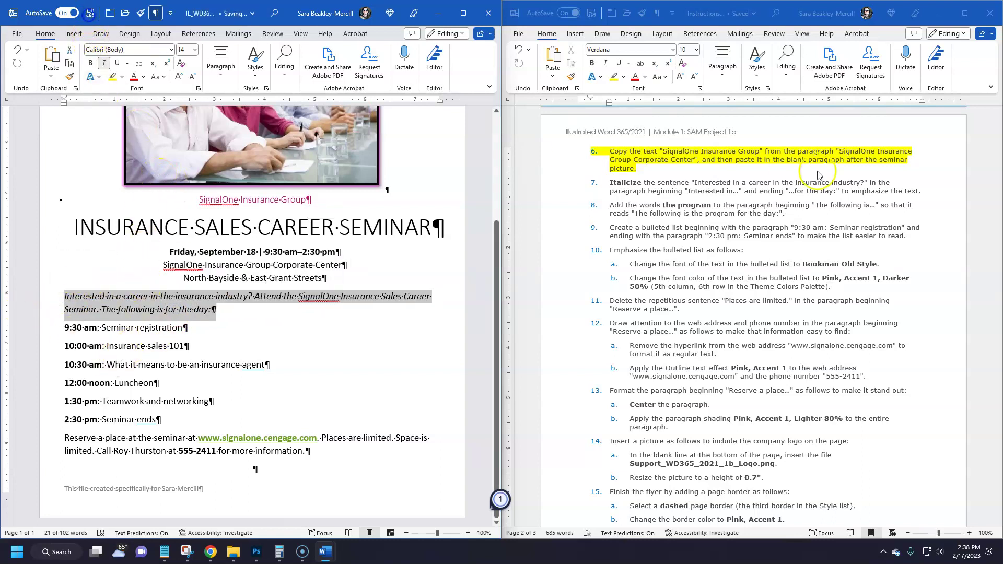
- Highlight step 7, about italicizing text, in yellow in the instructions document
{"action": "triple_click", "coordinate": [741, 187]}
{"action": "left_click", "coordinate": [744, 168]}
{"action": "left_click", "coordinate": [663, 164]}
{"action": "scroll", "coordinate": [662, 164], "scroll_direction": "down", "scroll_amount": 2}
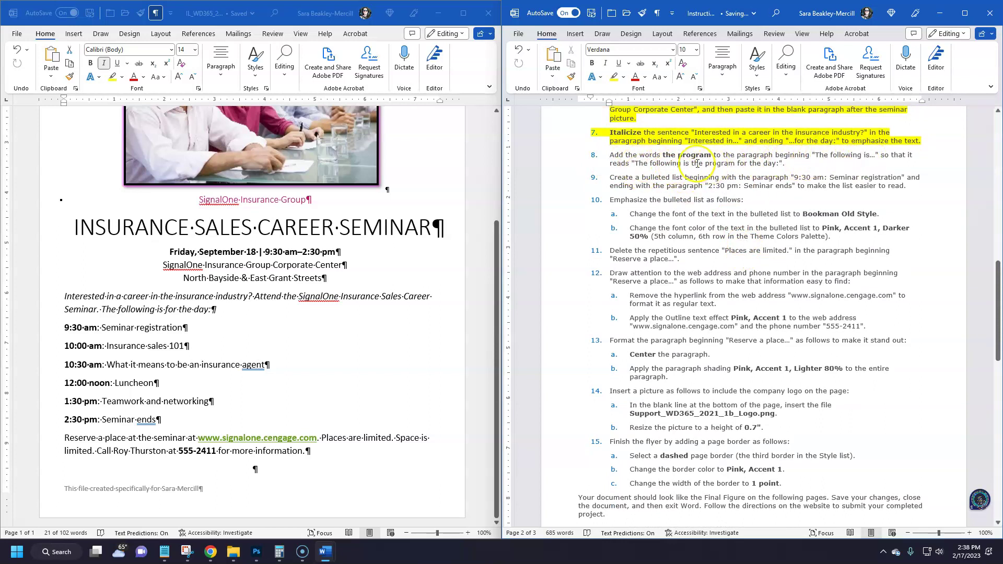
- Insert "the program" in the flyer so the sentence reads "The following is the program for the day:", and save the flyer
{"action": "left_click", "coordinate": [254, 326]}
{"action": "left_click", "coordinate": [169, 310]}
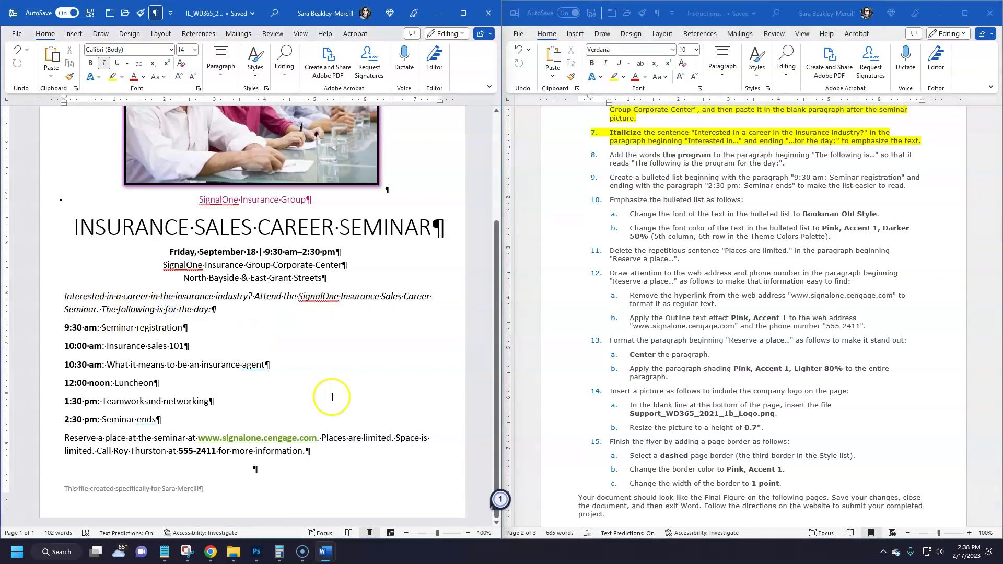
{"action": "type", "text": "the progra"}
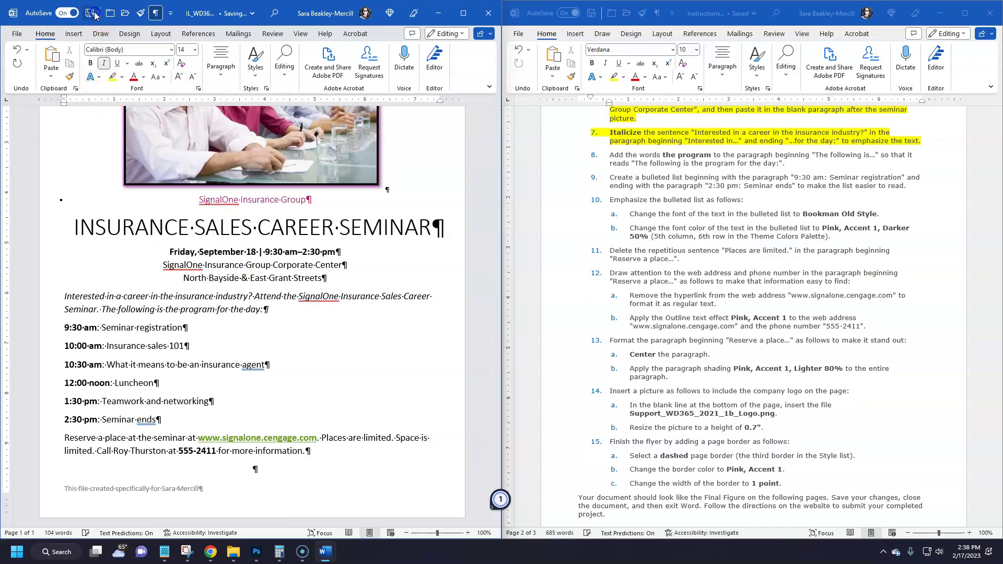
{"action": "left_click", "coordinate": [717, 258]}
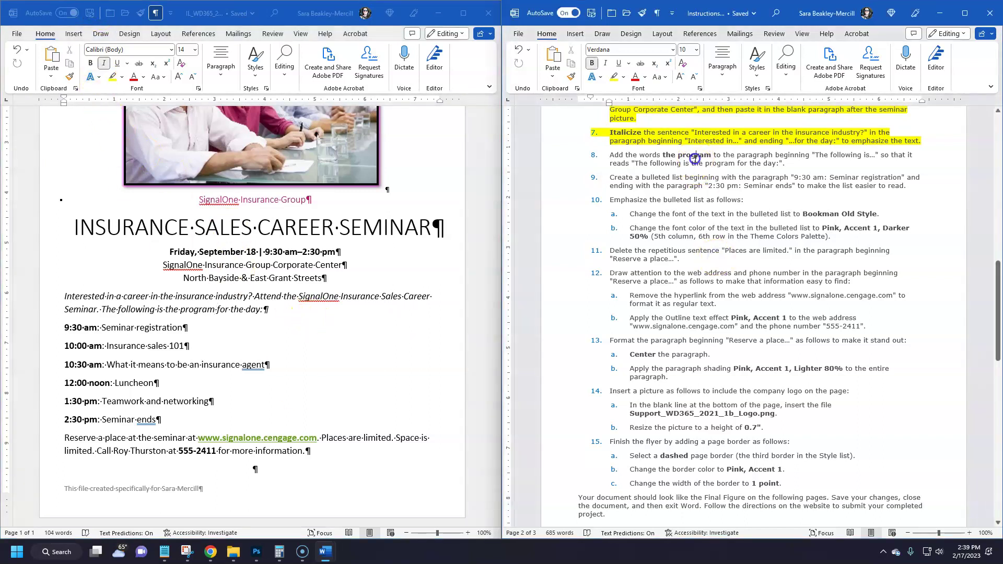
- Highlight step 8, about adding the words "the program", in yellow in the instructions document
{"action": "left_click", "coordinate": [719, 159]}
{"action": "triple_click", "coordinate": [700, 159]}
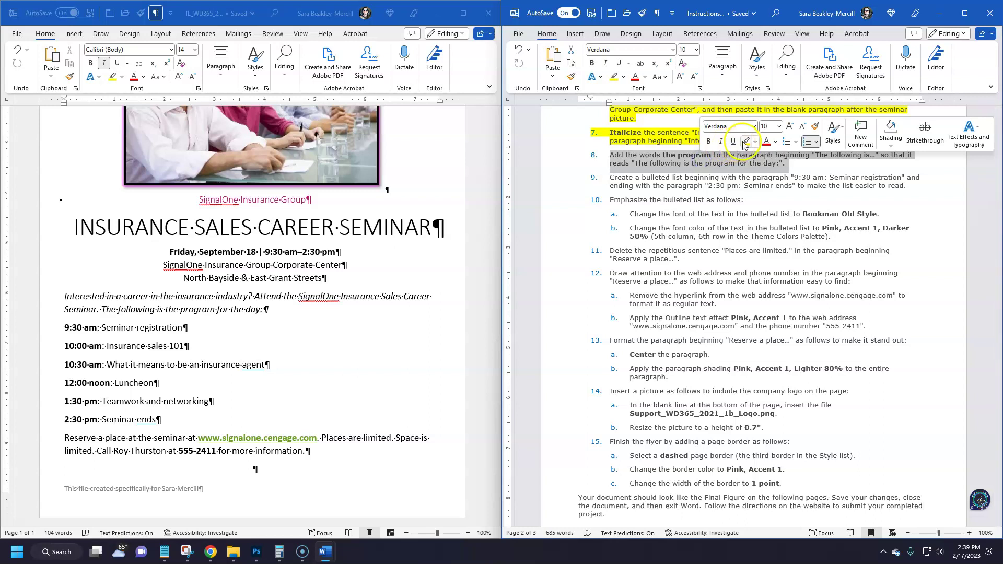
{"action": "left_click", "coordinate": [786, 168]}
{"action": "scroll", "coordinate": [722, 243], "scroll_direction": "down", "scroll_amount": 1}
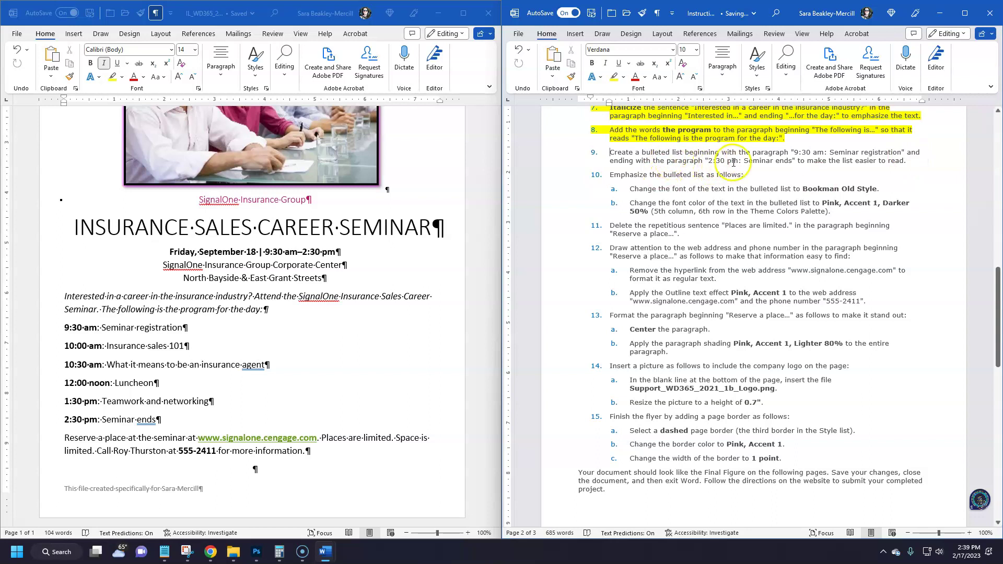
- Format the flyer's schedule lines from "9:30 am: Seminar registration" to "2:30 pm: Seminar ends" as a bulleted list with round bullets
{"action": "left_click", "coordinate": [215, 309]}
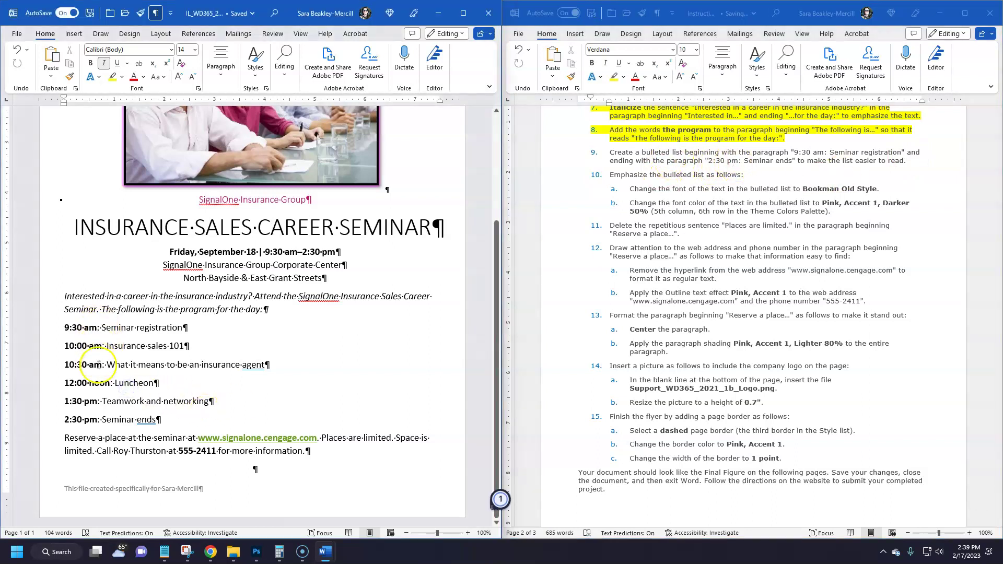
{"action": "left_click_drag", "start_coordinate": [183, 422], "coordinate": [48, 332]}
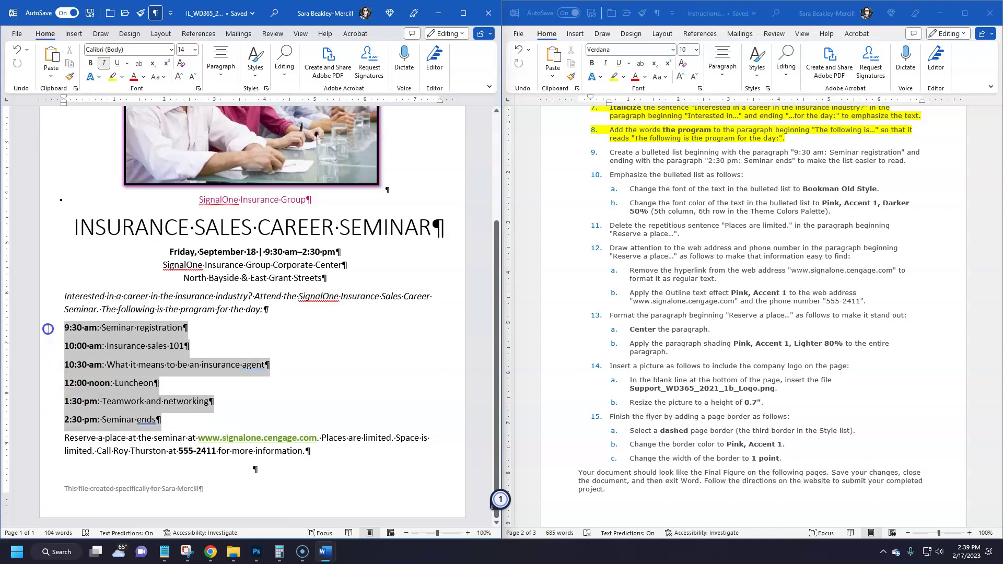
{"action": "left_click", "coordinate": [183, 419]}
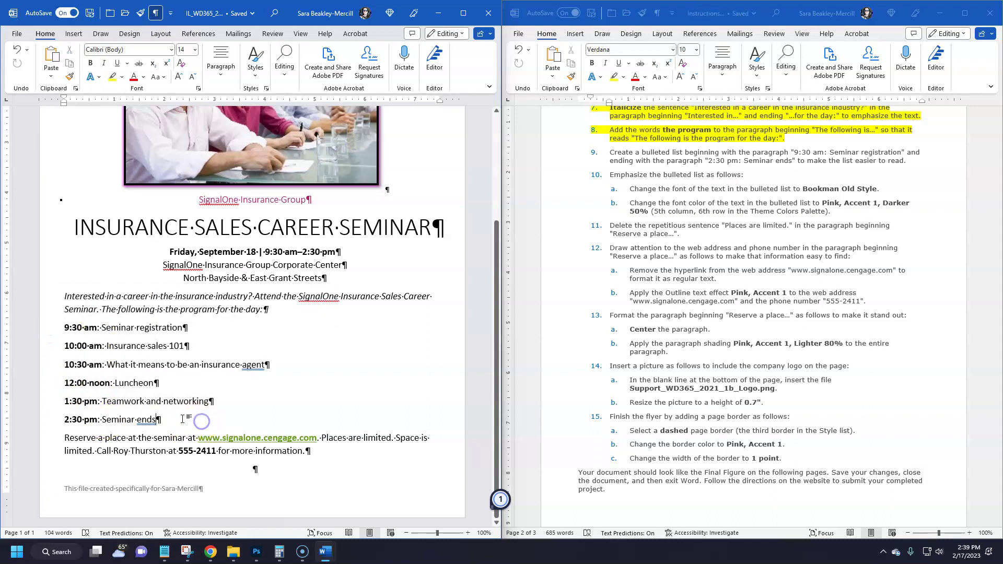
{"action": "left_click_drag", "start_coordinate": [183, 421], "coordinate": [52, 327]}
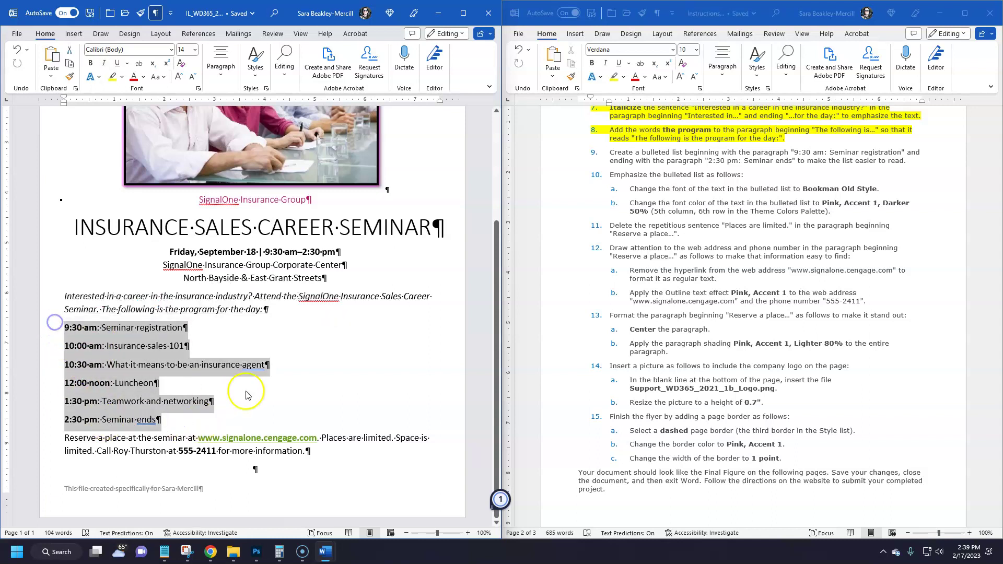
{"action": "left_click", "coordinate": [315, 386]}
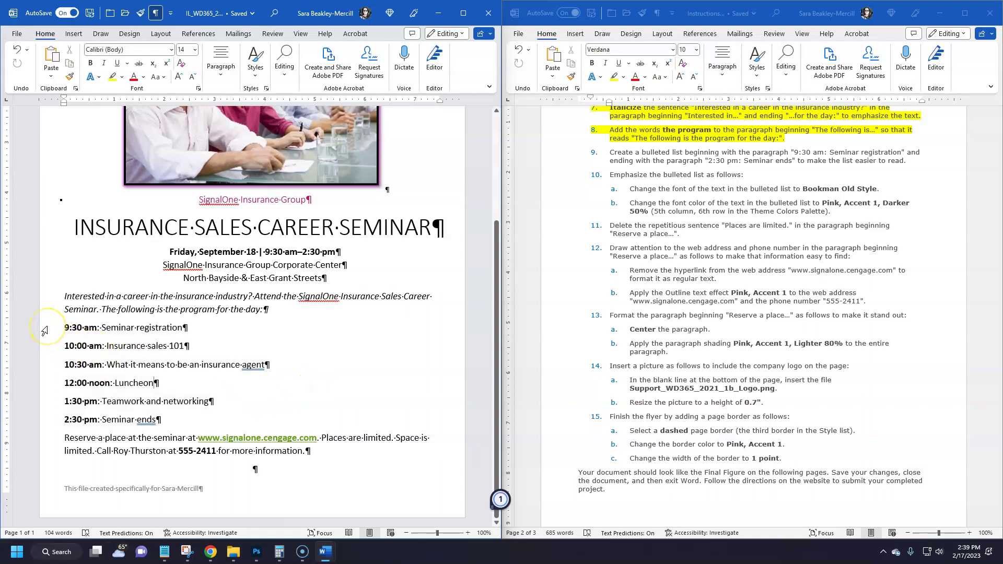
{"action": "left_click_drag", "start_coordinate": [45, 332], "coordinate": [47, 421]}
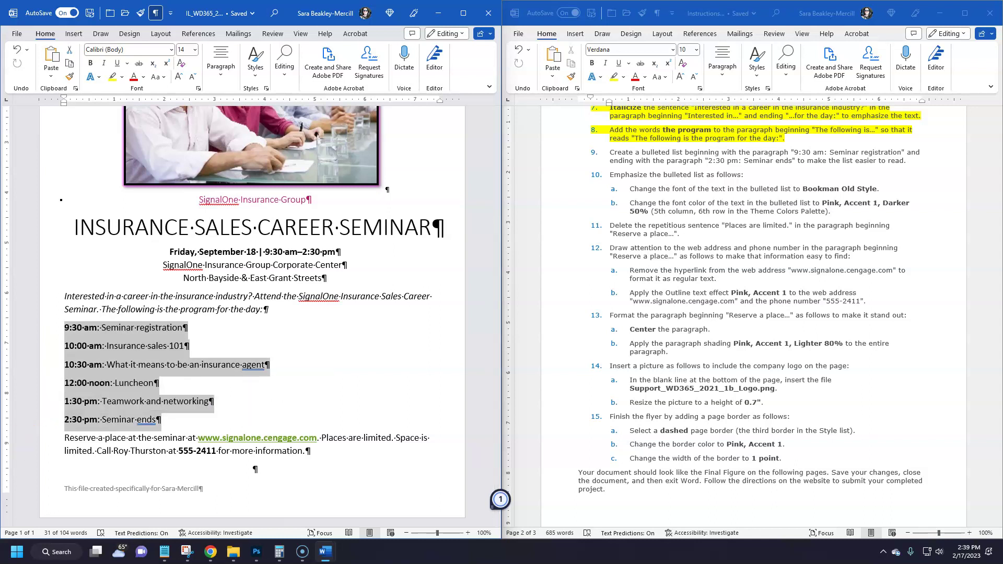
{"action": "left_click", "coordinate": [227, 75]}
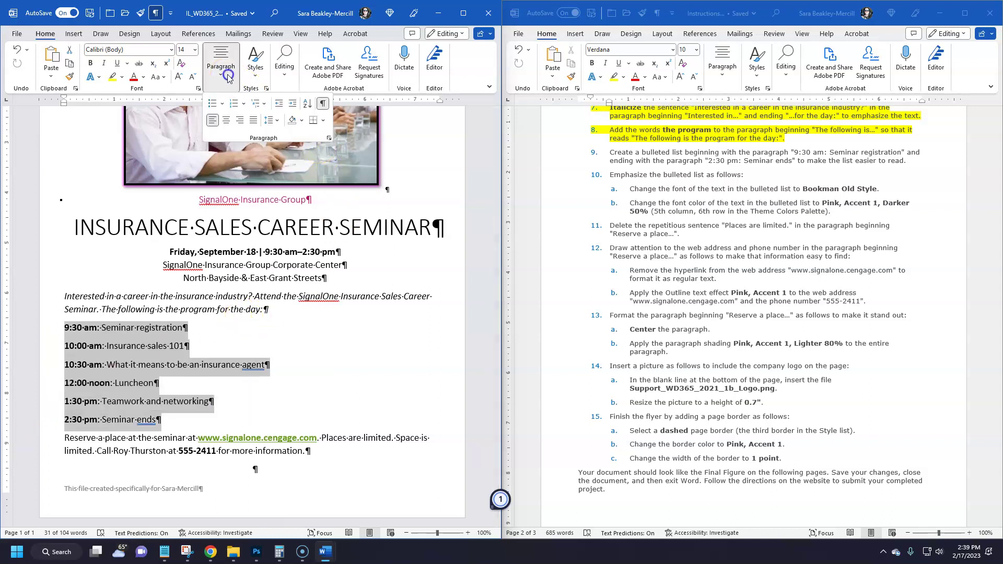
{"action": "left_click", "coordinate": [222, 105]}
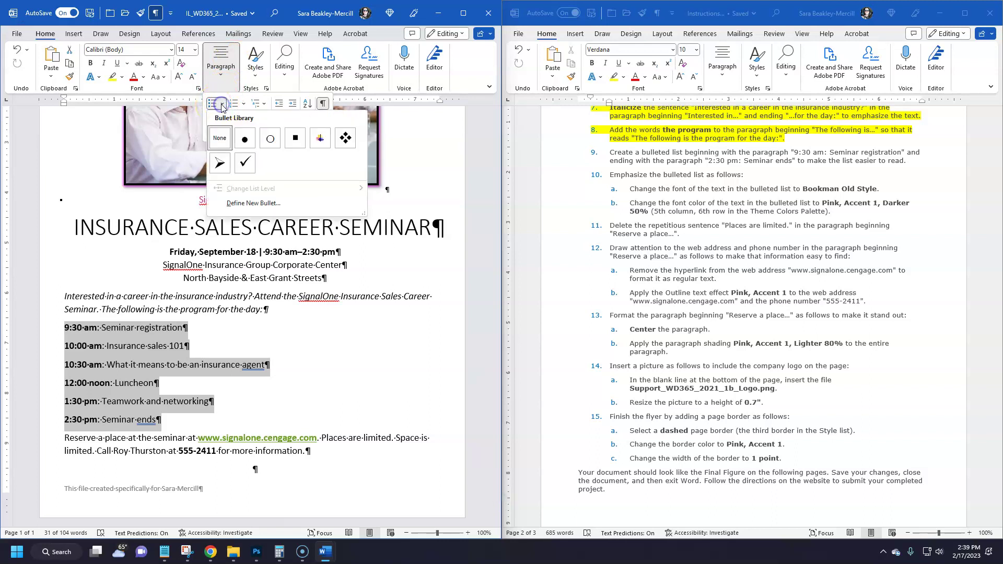
{"action": "left_click", "coordinate": [222, 105]}
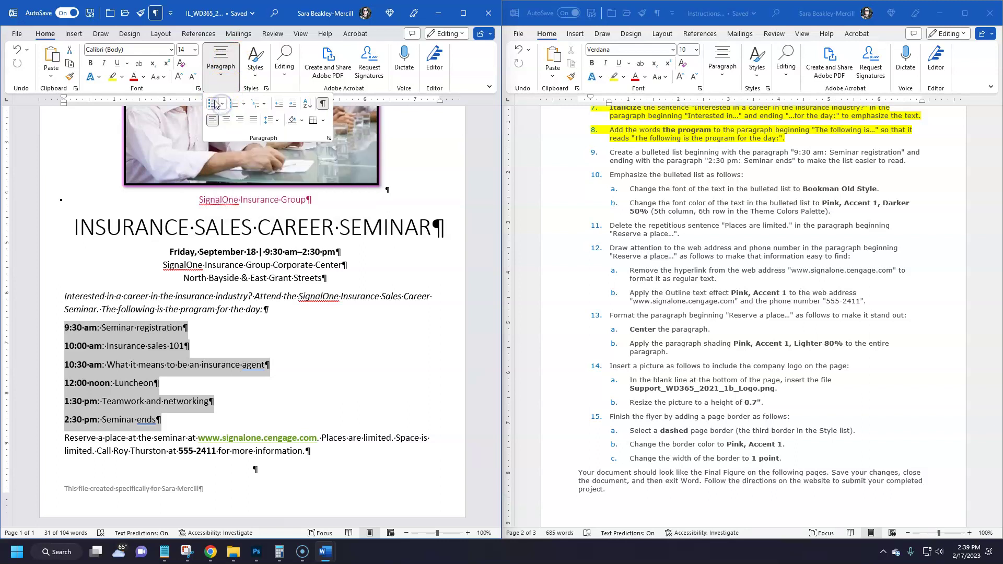
{"action": "left_click", "coordinate": [213, 107]}
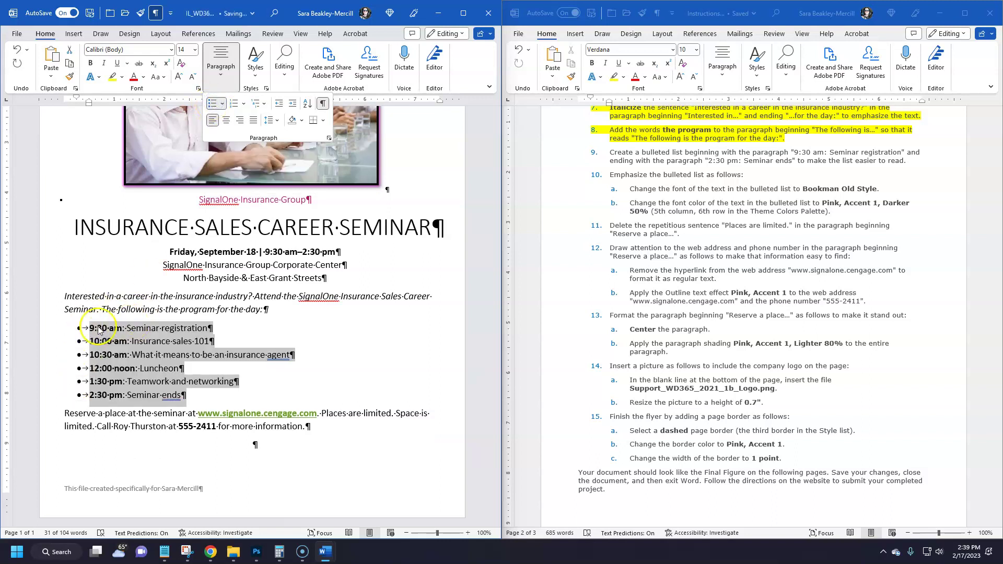
{"action": "key", "text": "Escape"}
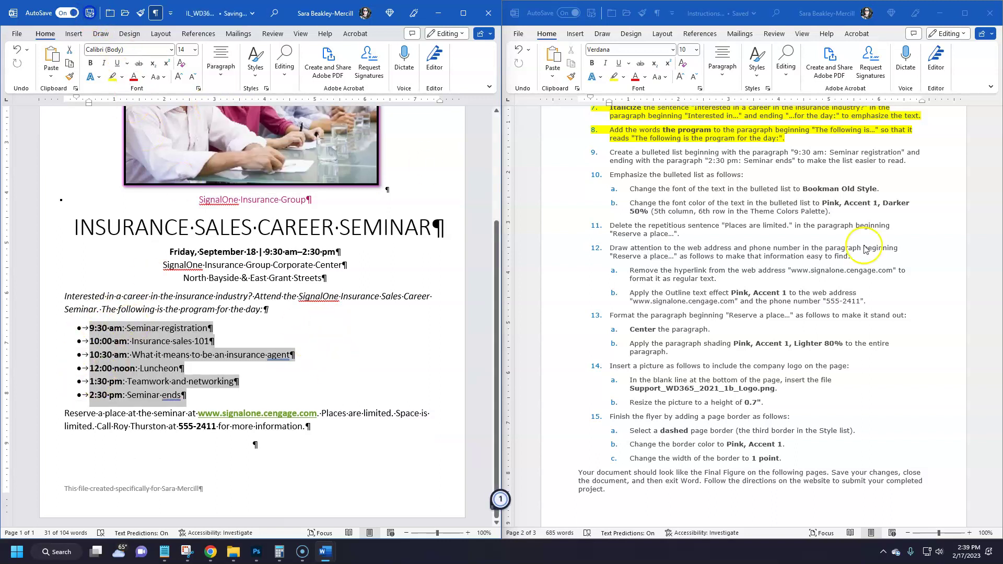
- Highlight step 9, about creating the bulleted list, in yellow in the instructions document
{"action": "left_click", "coordinate": [958, 255]}
{"action": "left_click_drag", "start_coordinate": [995, 319], "coordinate": [995, 271]}
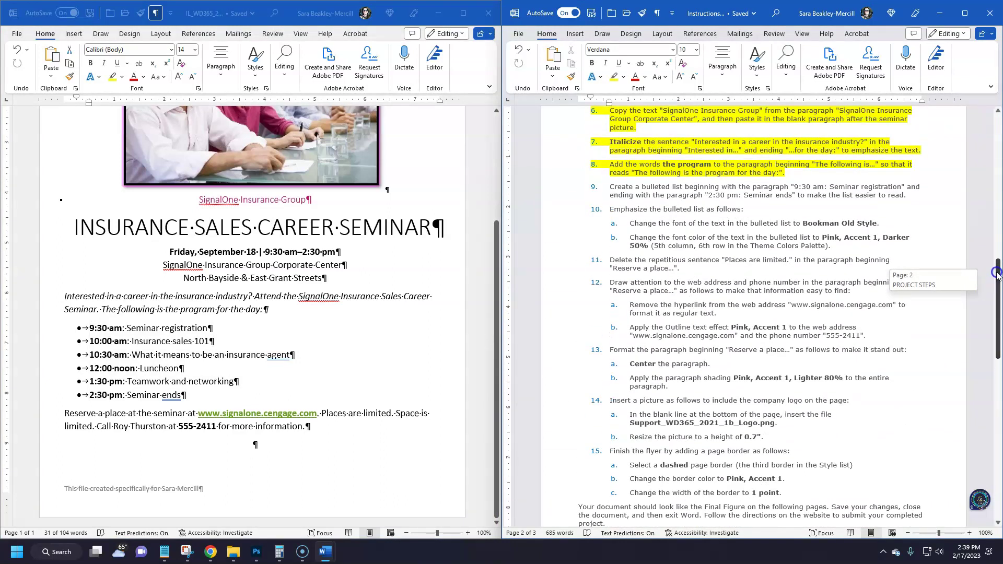
{"action": "triple_click", "coordinate": [713, 204]}
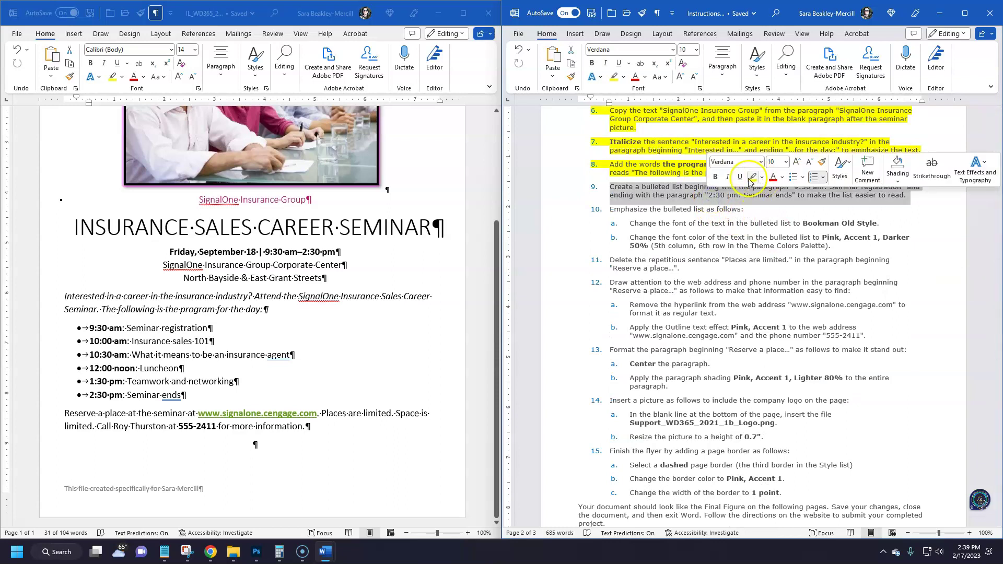
{"action": "left_click", "coordinate": [748, 178]}
{"action": "scroll", "coordinate": [717, 276], "scroll_direction": "down", "scroll_amount": 2}
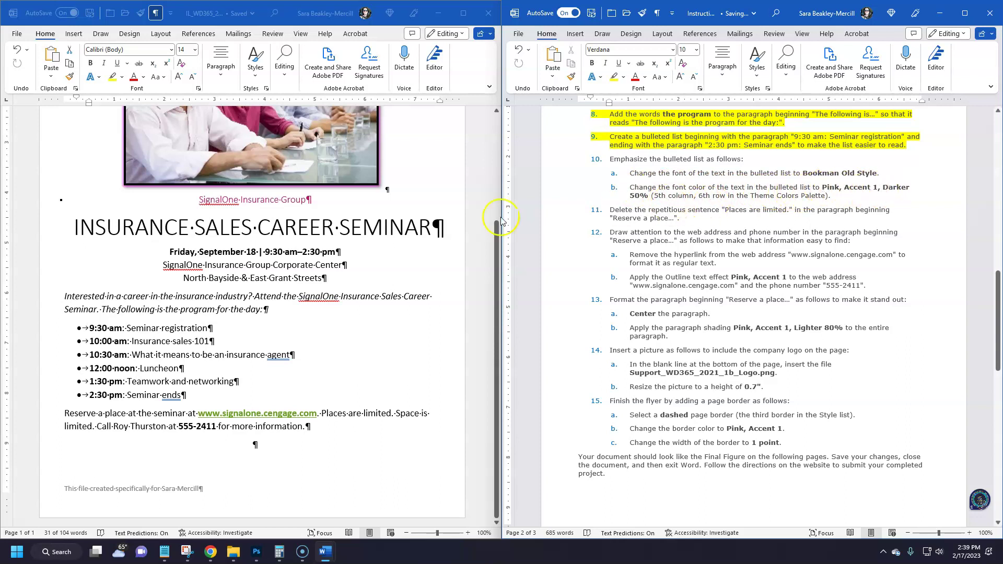
- Change the font of the flyer's whole bulleted schedule list to Bookman Old Style
{"action": "left_click", "coordinate": [192, 396]}
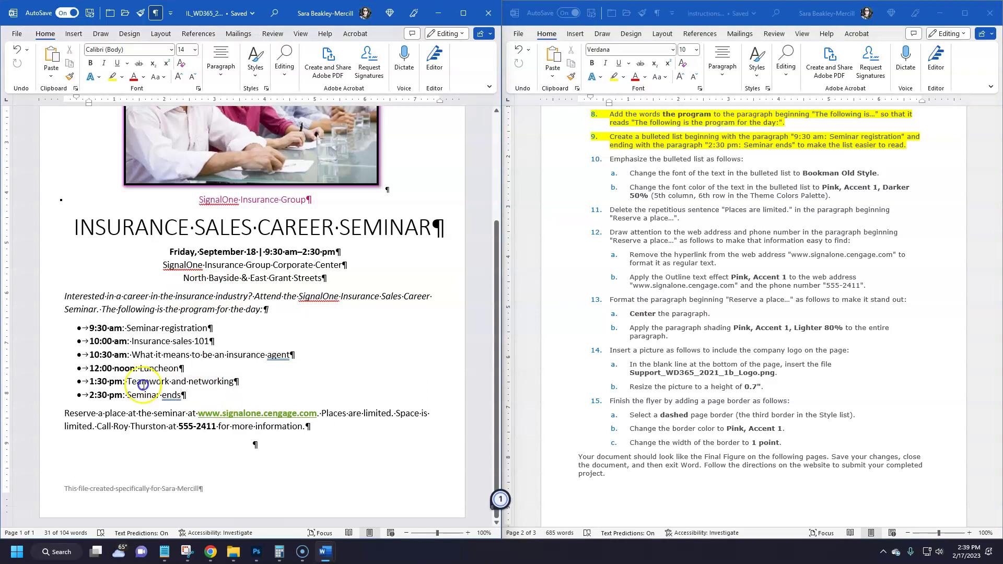
{"action": "left_click_drag", "start_coordinate": [187, 395], "coordinate": [79, 329]}
{"action": "left_click_drag", "start_coordinate": [205, 401], "coordinate": [63, 393]}
{"action": "left_click", "coordinate": [352, 345]}
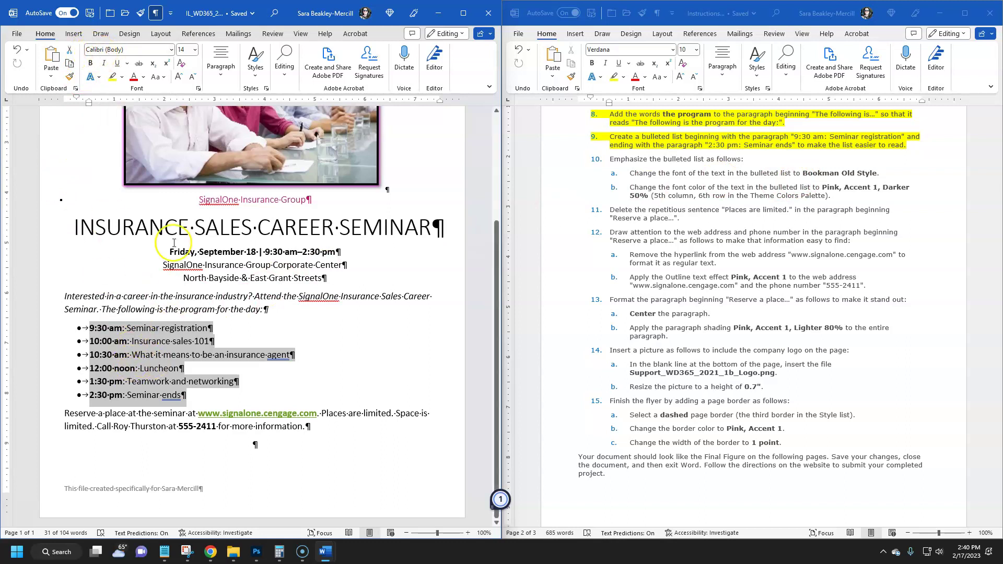
{"action": "left_click", "coordinate": [172, 50]}
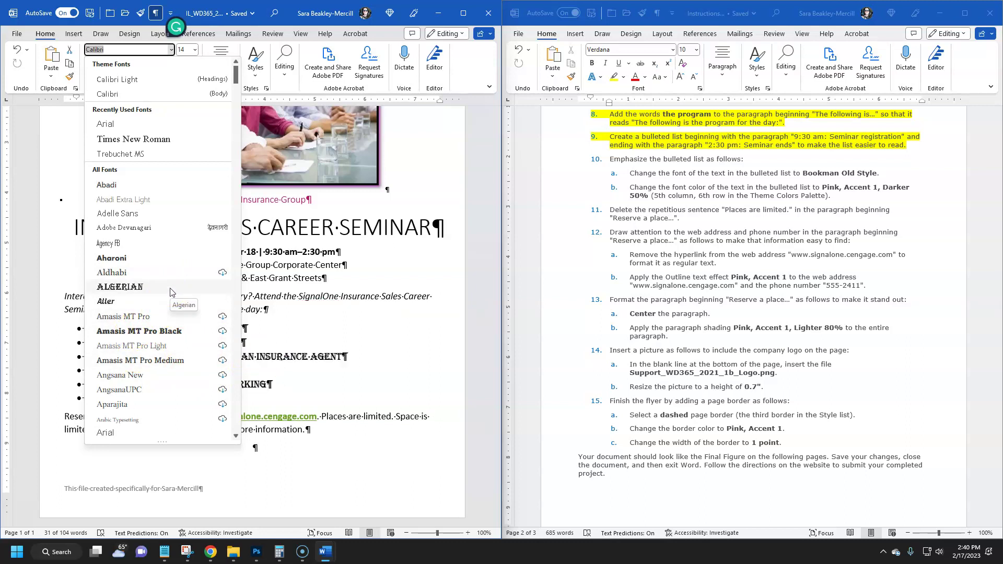
{"action": "key", "text": "Page_Down"}
{"action": "key", "text": "Page_Down"}
{"action": "key", "text": "Page_Down"}
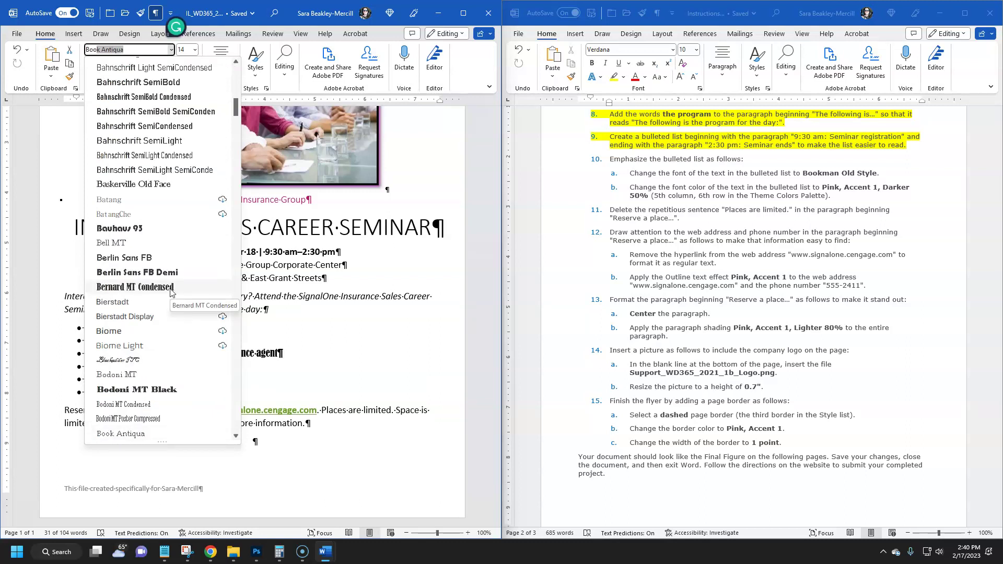
{"action": "scroll", "coordinate": [159, 350], "scroll_direction": "down", "scroll_amount": 1}
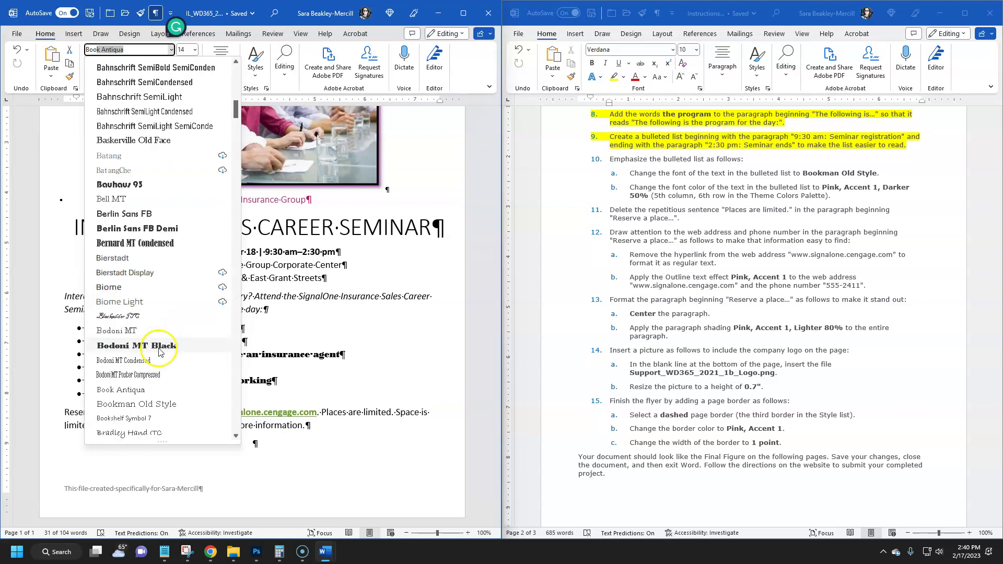
{"action": "left_click", "coordinate": [134, 404]}
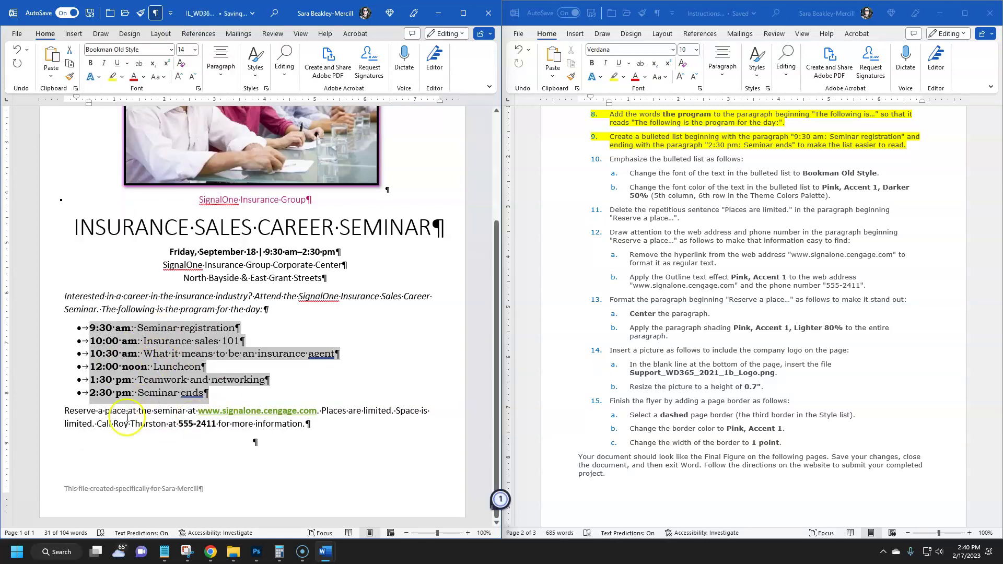
- Try the Pink, Accent 1 font color on the flyer's bulleted list and undo the color change
{"action": "left_click", "coordinate": [143, 78]}
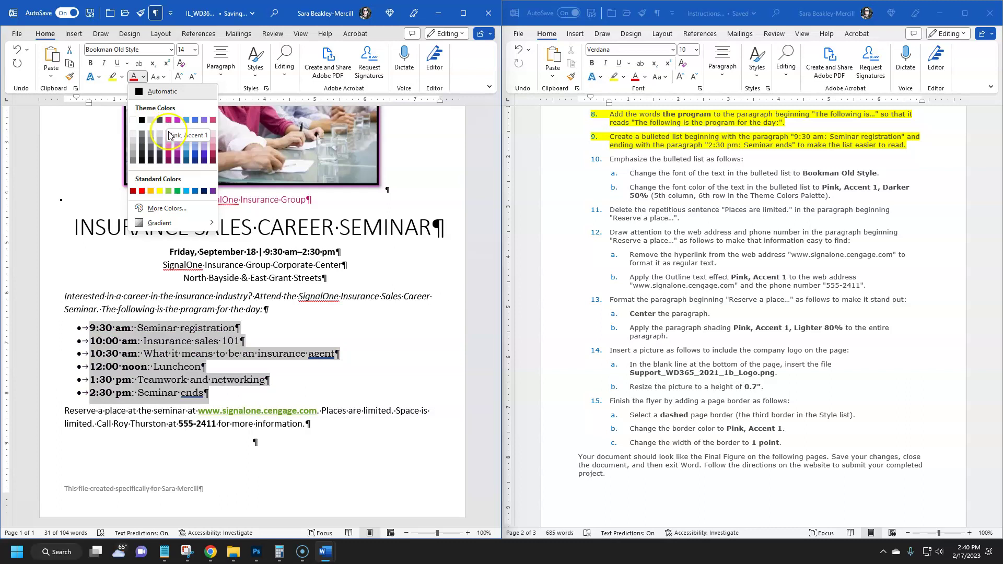
{"action": "left_click", "coordinate": [170, 149]}
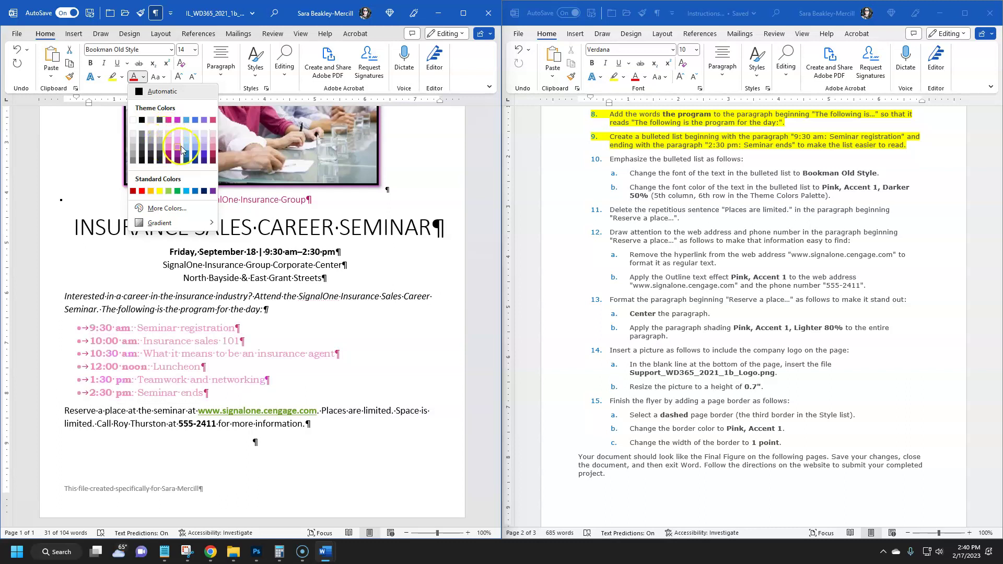
{"action": "left_click", "coordinate": [169, 122]}
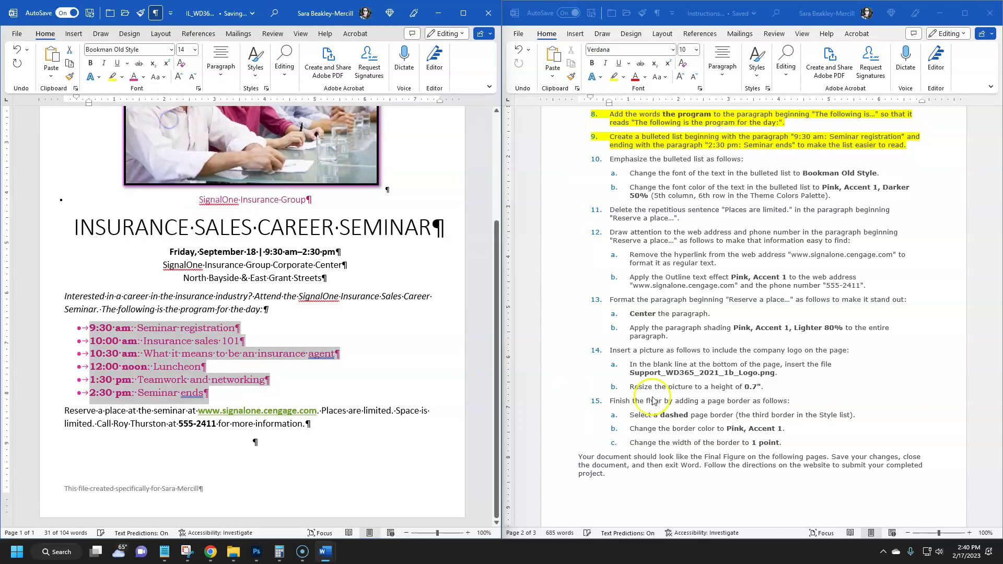
{"action": "left_click", "coordinate": [671, 320]}
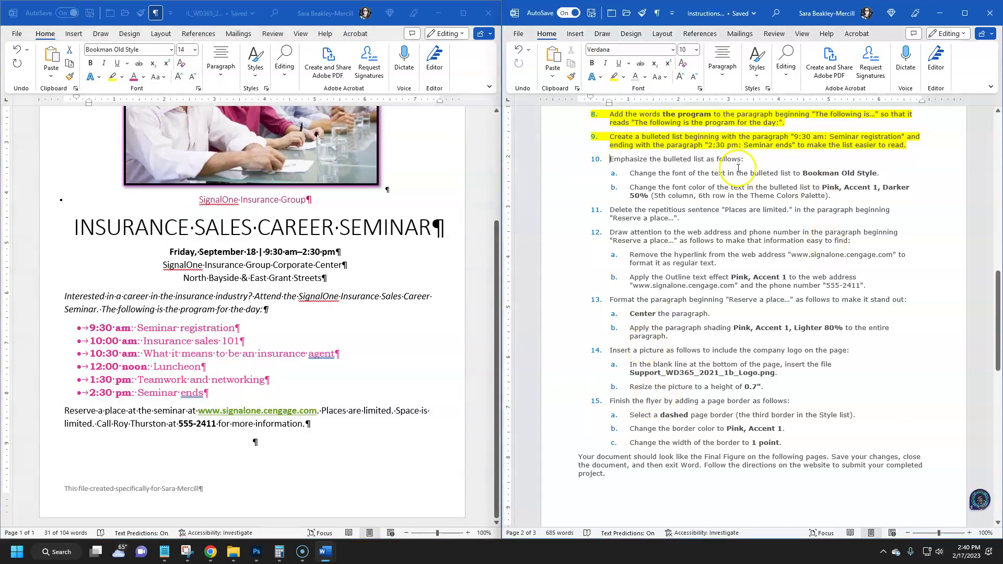
{"action": "left_click", "coordinate": [162, 249]}
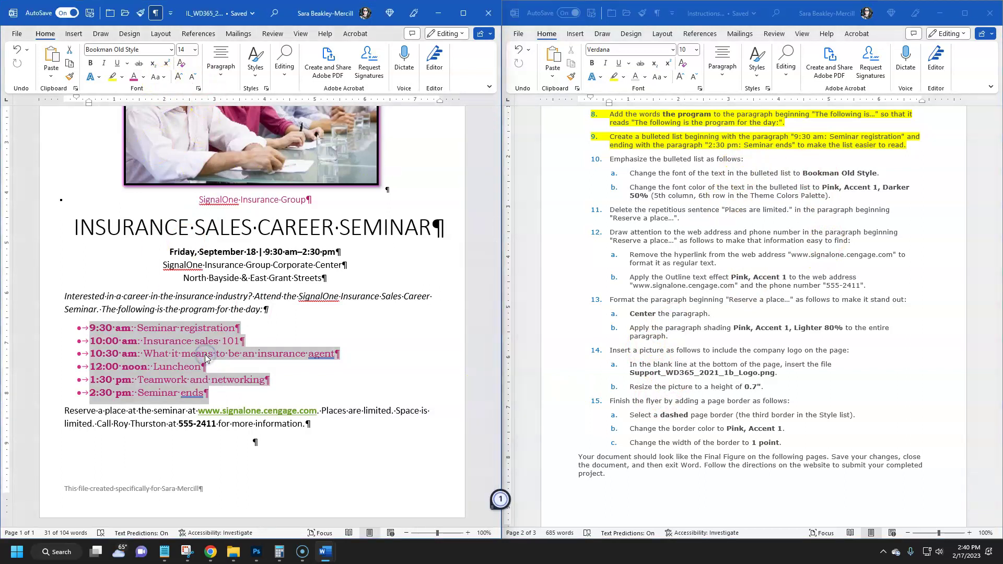
{"action": "key", "text": "ctrl+z"}
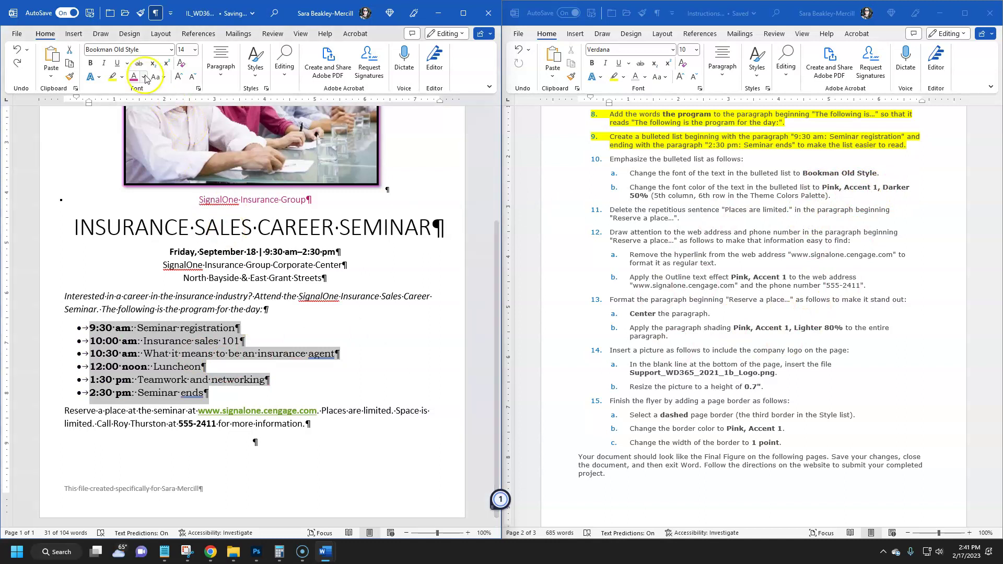
- Check the color position given in step 10b and set the bulleted list's font color to Pink, Accent 1, Darker 50%
{"action": "left_click", "coordinate": [654, 198]}
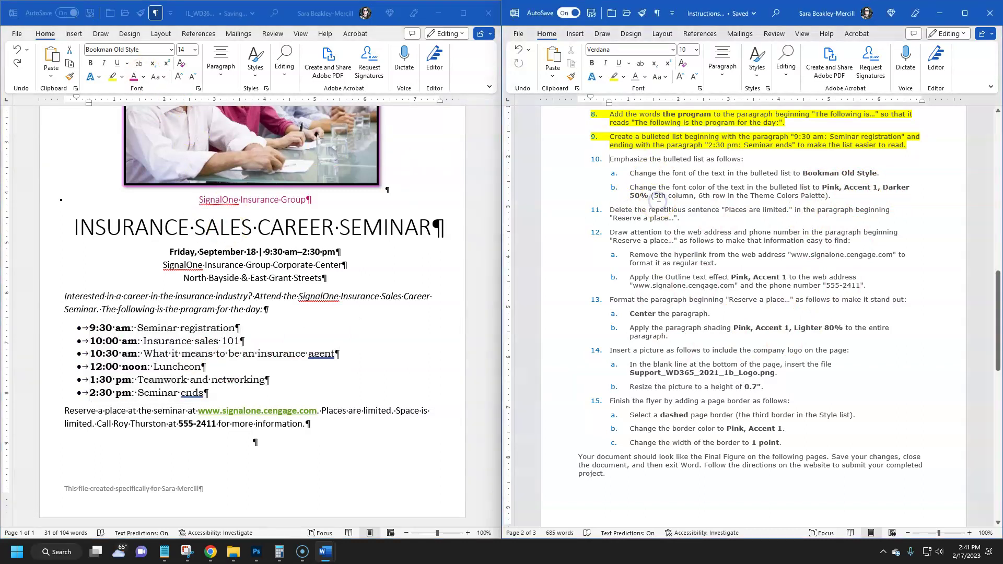
{"action": "left_click_drag", "start_coordinate": [654, 198], "coordinate": [831, 197]}
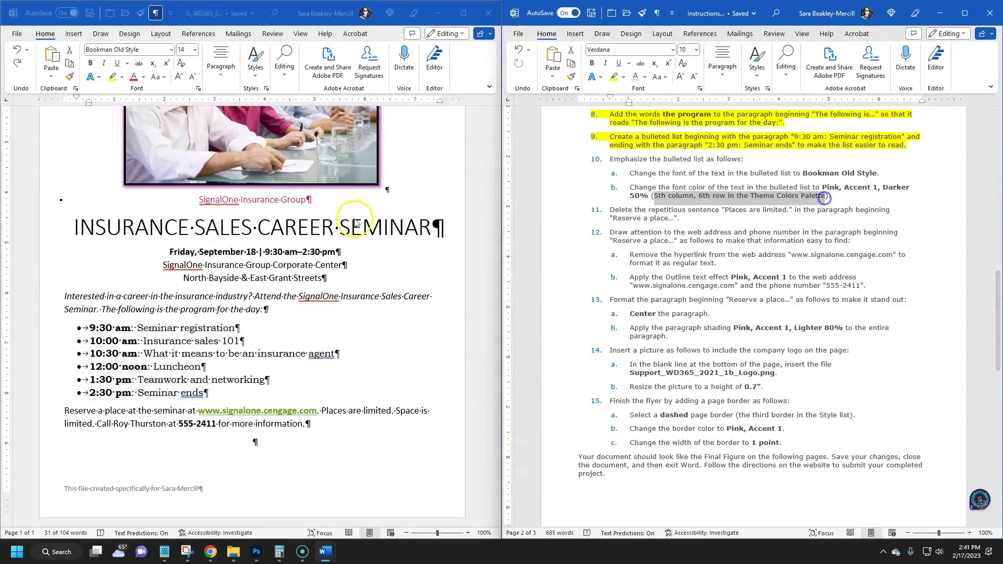
{"action": "left_click", "coordinate": [188, 137]}
{"action": "left_click", "coordinate": [143, 77]}
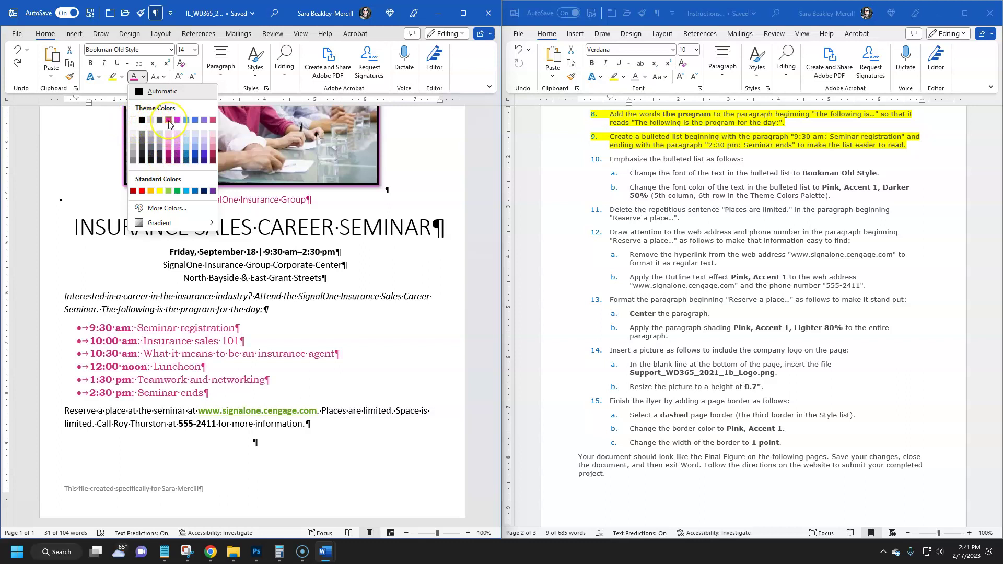
{"action": "left_click", "coordinate": [169, 153]}
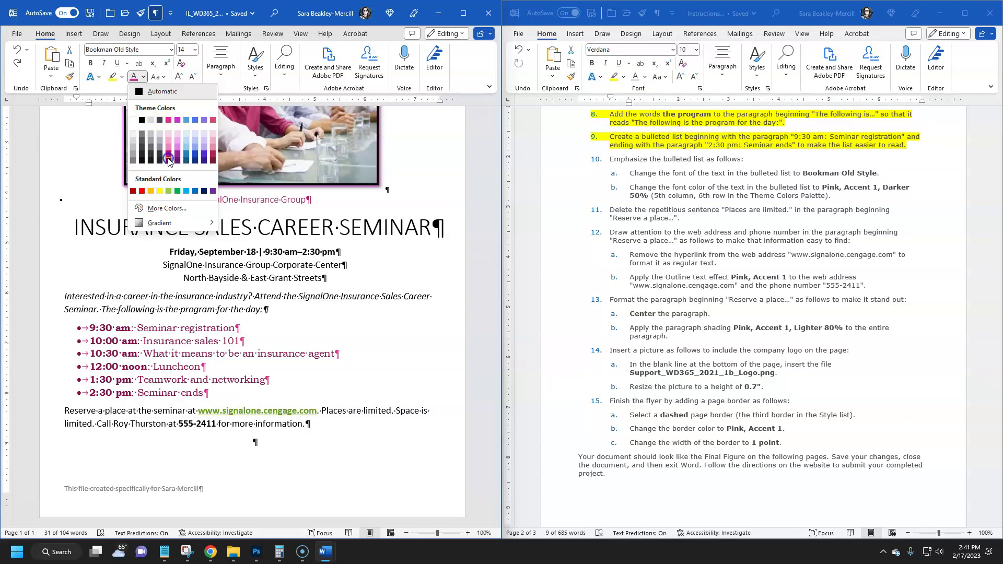
{"action": "left_click", "coordinate": [168, 161]}
- Highlight steps 10a and 10b, about the bulleted list's font and font color, in yellow in the instructions document
{"action": "left_click_drag", "start_coordinate": [655, 196], "coordinate": [630, 173]}
{"action": "scroll", "coordinate": [685, 255], "scroll_direction": "down", "scroll_amount": 2}
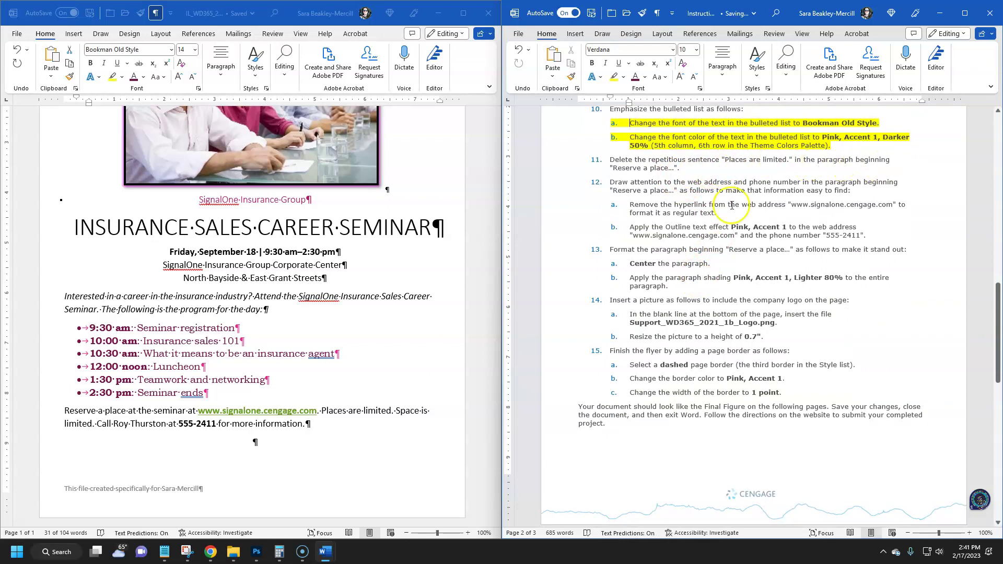
- Delete the sentence "Places are limited." and its leftover period from the flyer's "Reserve a place" paragraph
{"action": "left_click", "coordinate": [349, 405]}
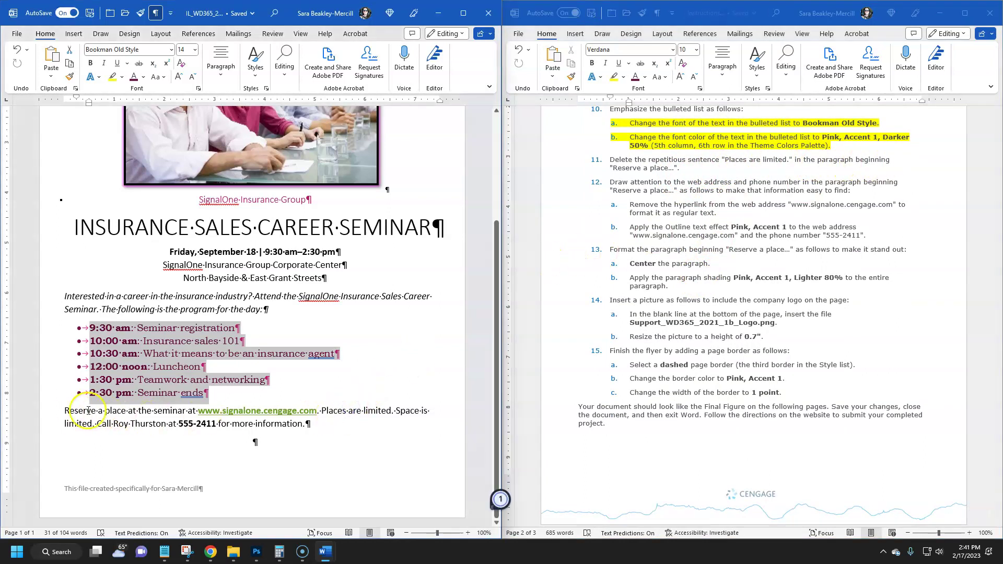
{"action": "left_click_drag", "start_coordinate": [156, 412], "coordinate": [388, 411]}
{"action": "left_click", "coordinate": [353, 429]}
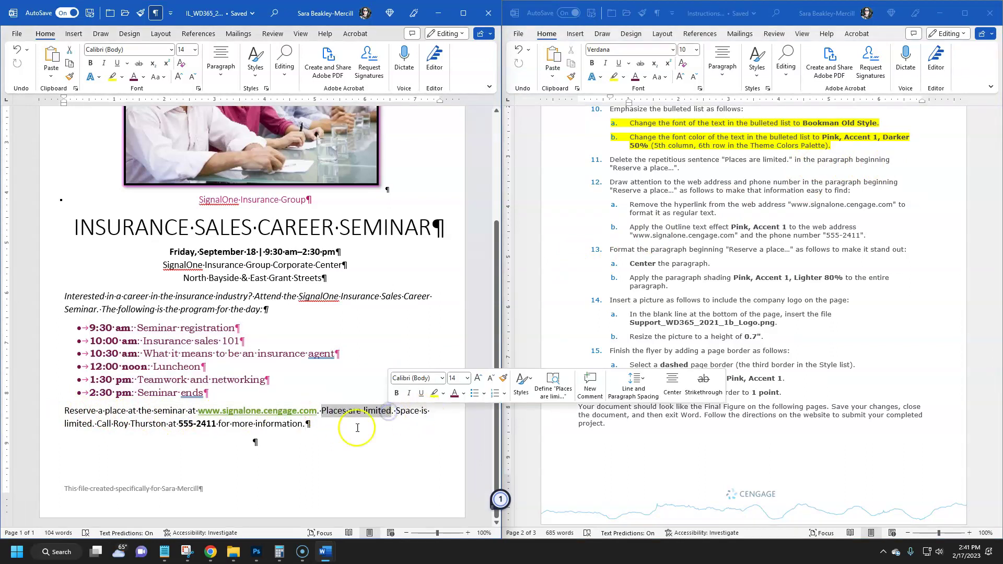
{"action": "left_click", "coordinate": [332, 424]}
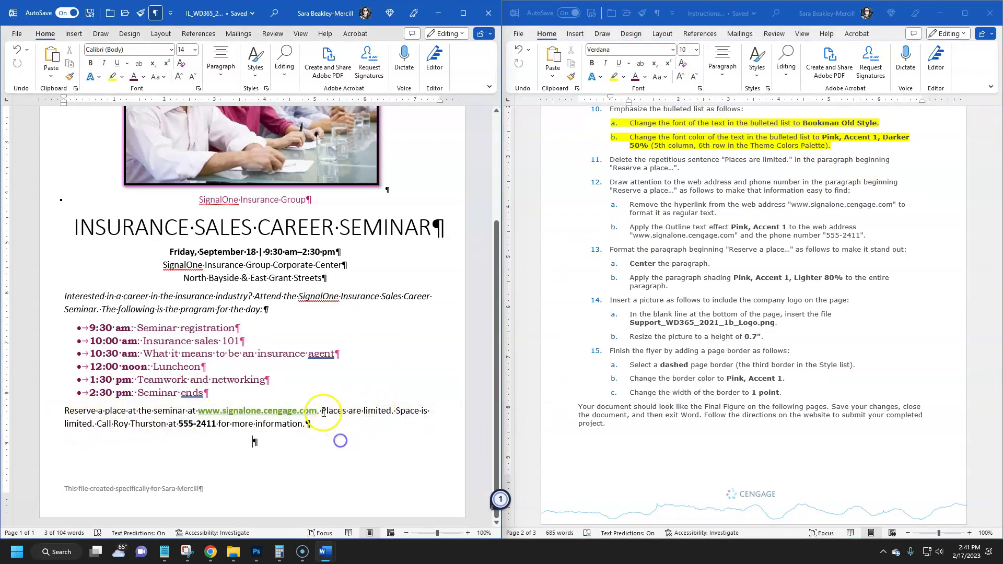
{"action": "left_click_drag", "start_coordinate": [320, 410], "coordinate": [390, 411]}
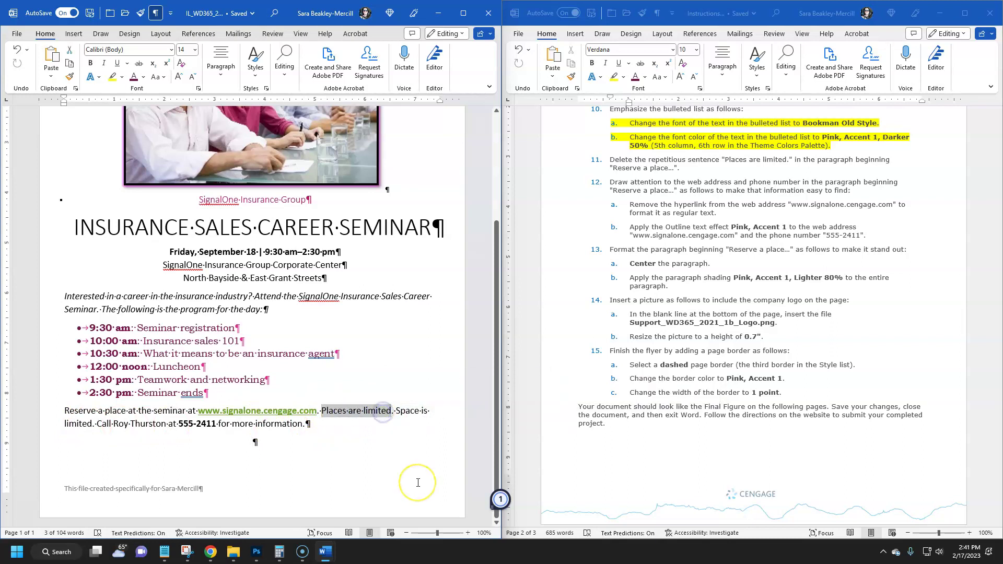
{"action": "key", "text": "Delete"}
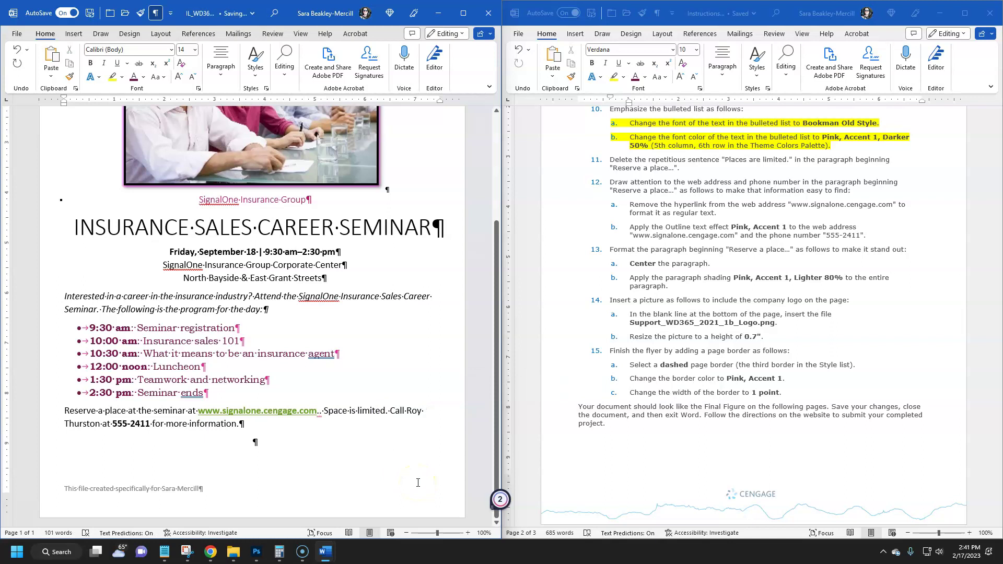
{"action": "key", "text": "Delete"}
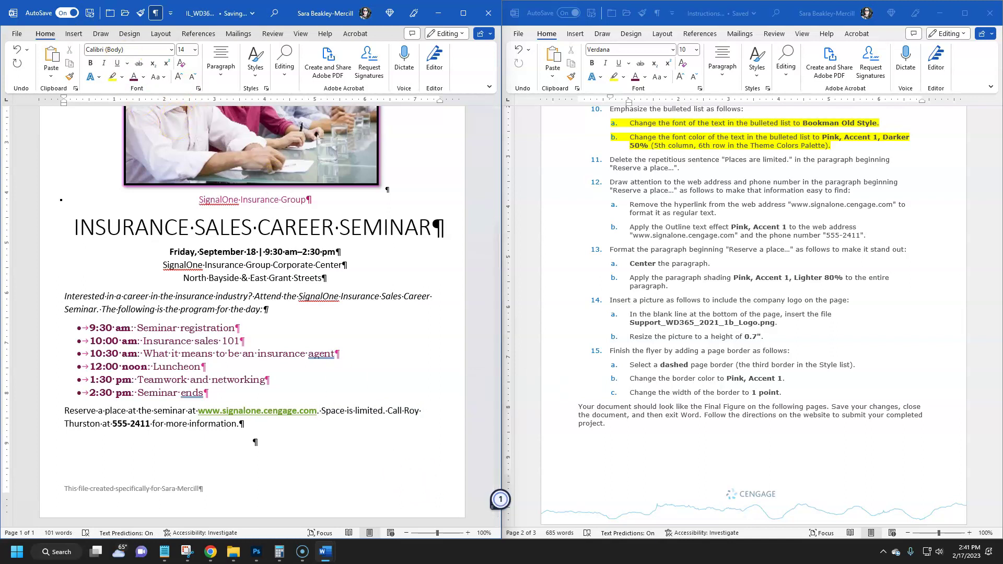
- Highlight step 11, about deleting the repetitious sentence, in yellow in the instructions document
{"action": "left_click", "coordinate": [744, 263]}
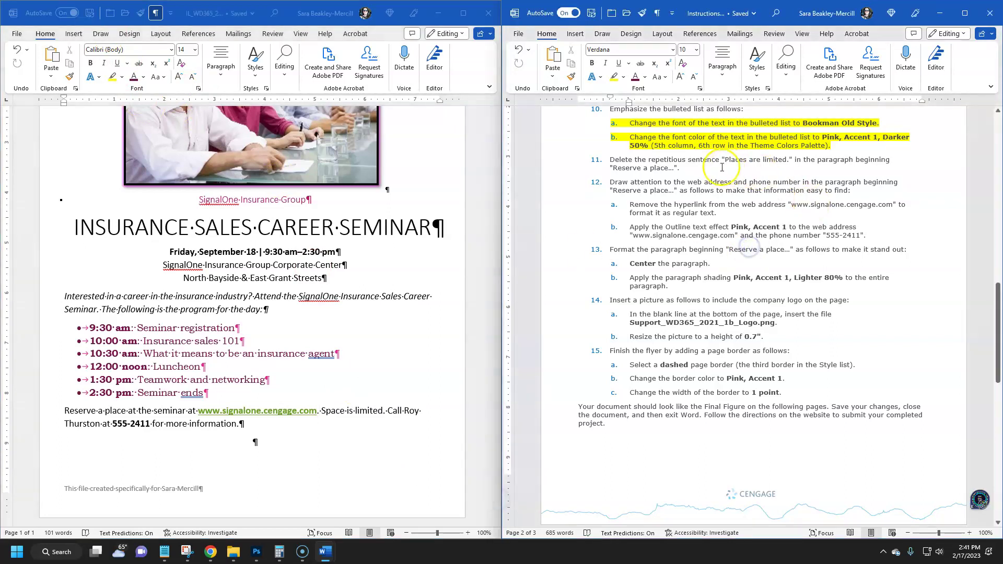
{"action": "triple_click", "coordinate": [696, 161]}
{"action": "left_click", "coordinate": [737, 143]}
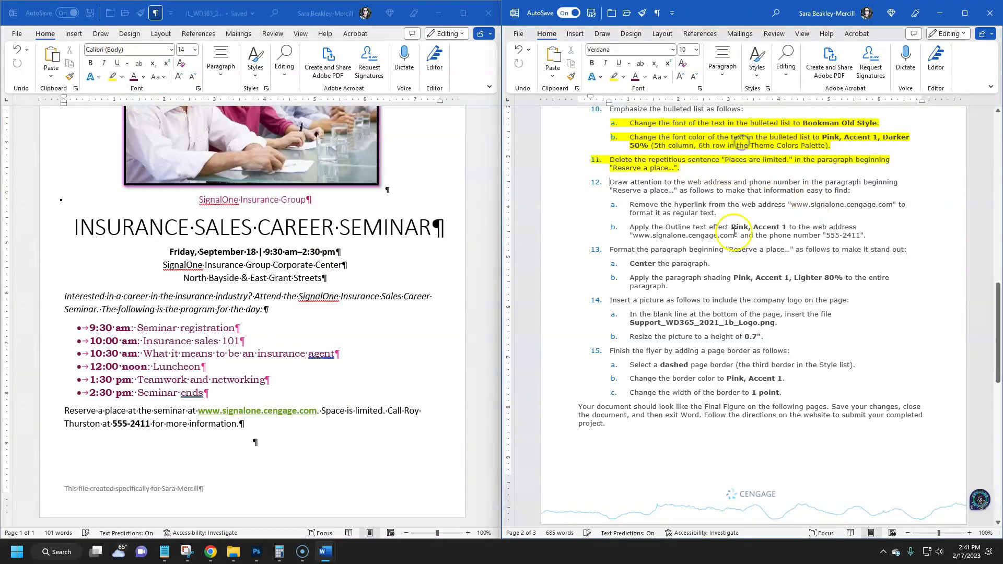
{"action": "scroll", "coordinate": [735, 235], "scroll_direction": "down", "scroll_amount": 1}
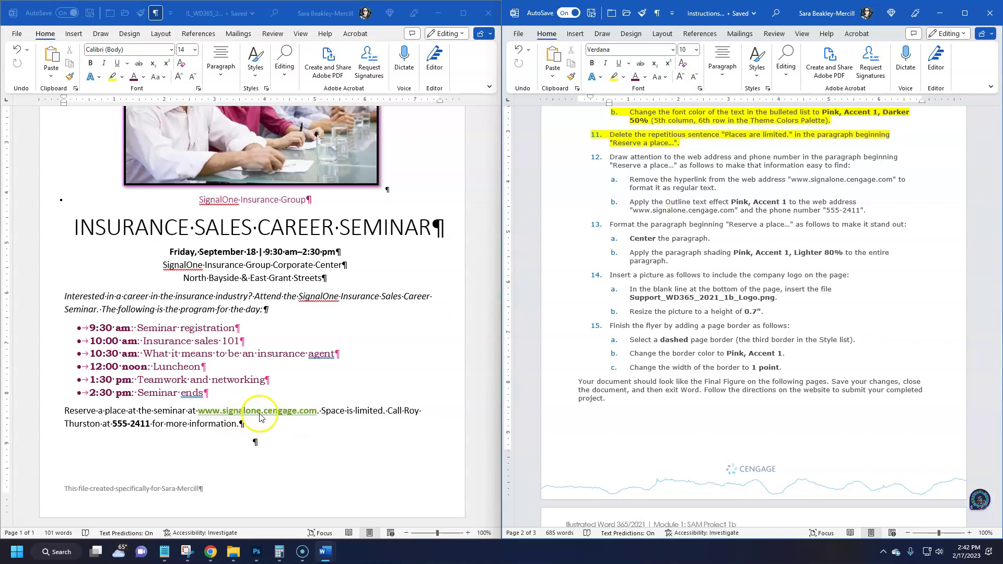
{"action": "left_click", "coordinate": [264, 426]}
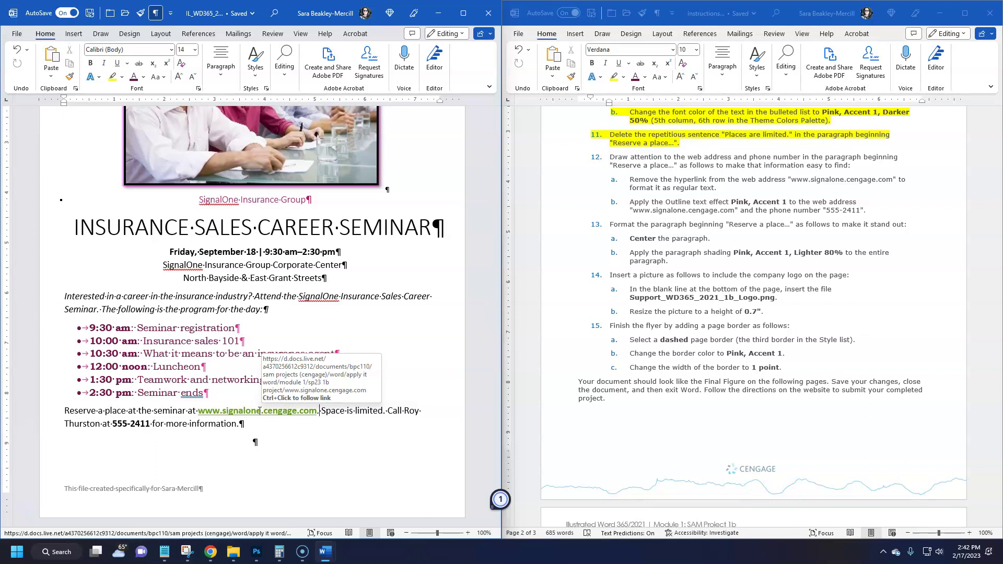
{"action": "left_click", "coordinate": [260, 424]}
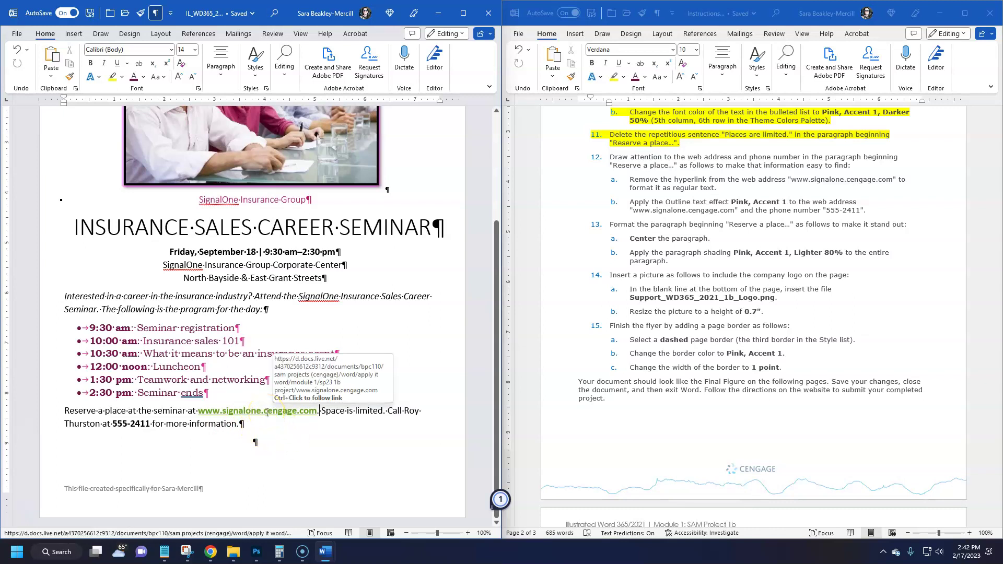
{"action": "right_click", "coordinate": [266, 412]}
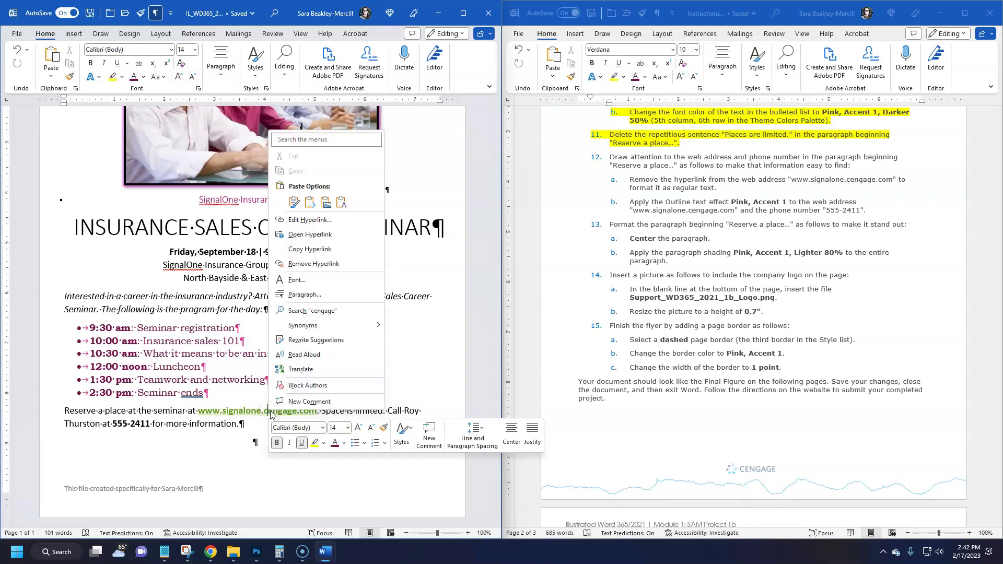
{"action": "left_click", "coordinate": [306, 267]}
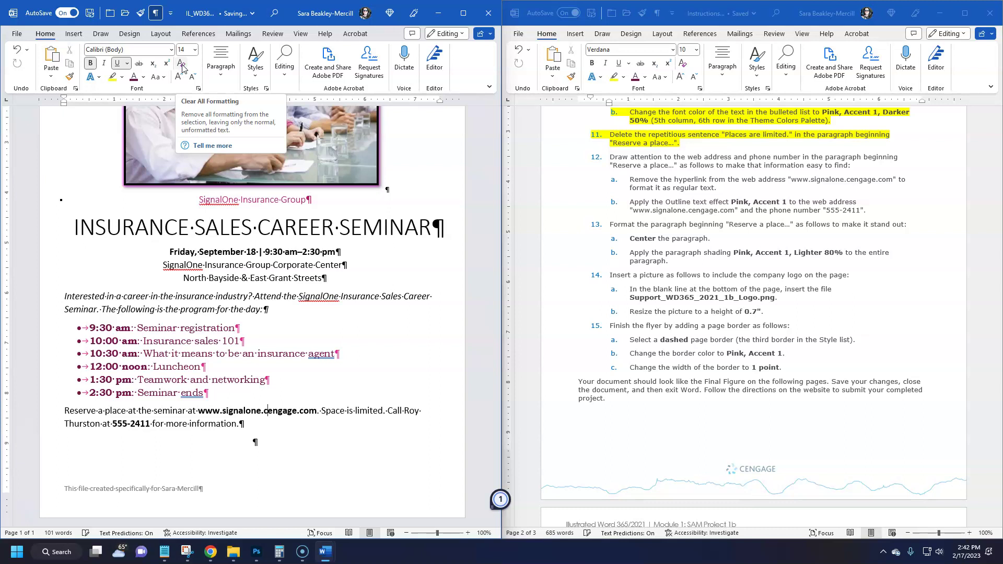
{"action": "left_click", "coordinate": [259, 413]}
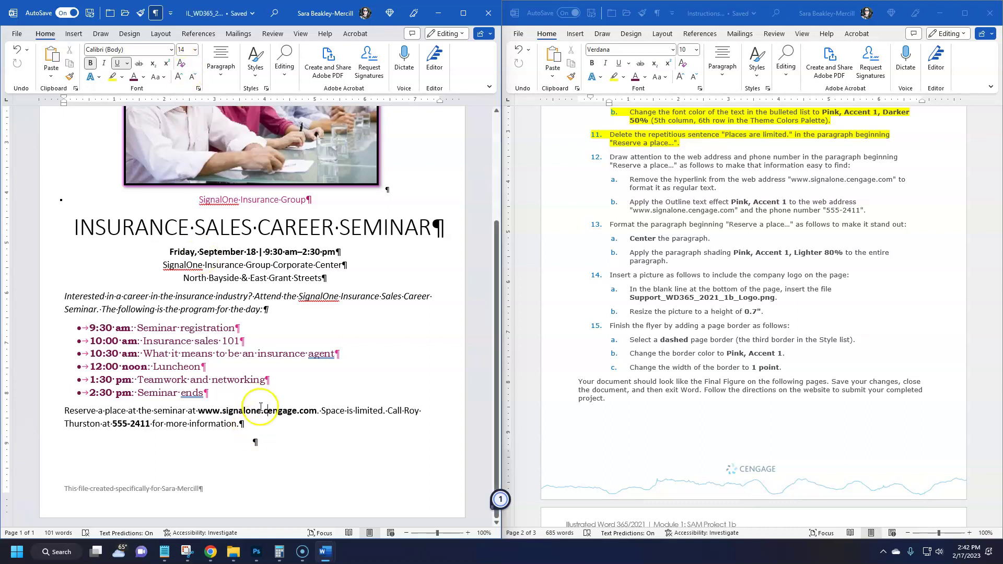
- Highlight step 12a, about removing the hyperlink, in yellow in the instructions document
{"action": "left_click", "coordinate": [739, 204]}
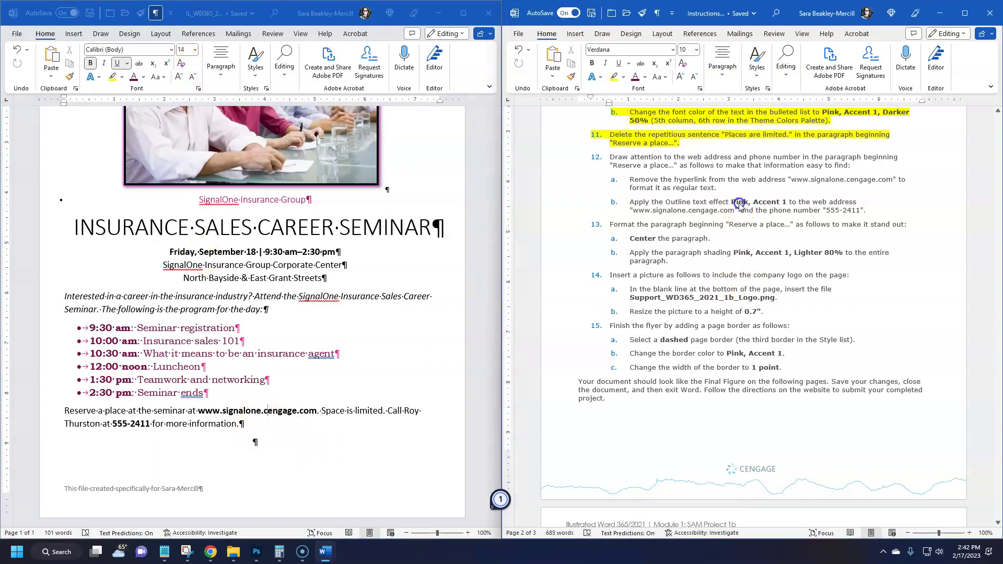
{"action": "left_click_drag", "start_coordinate": [729, 187], "coordinate": [630, 179]}
{"action": "left_click", "coordinate": [680, 160]}
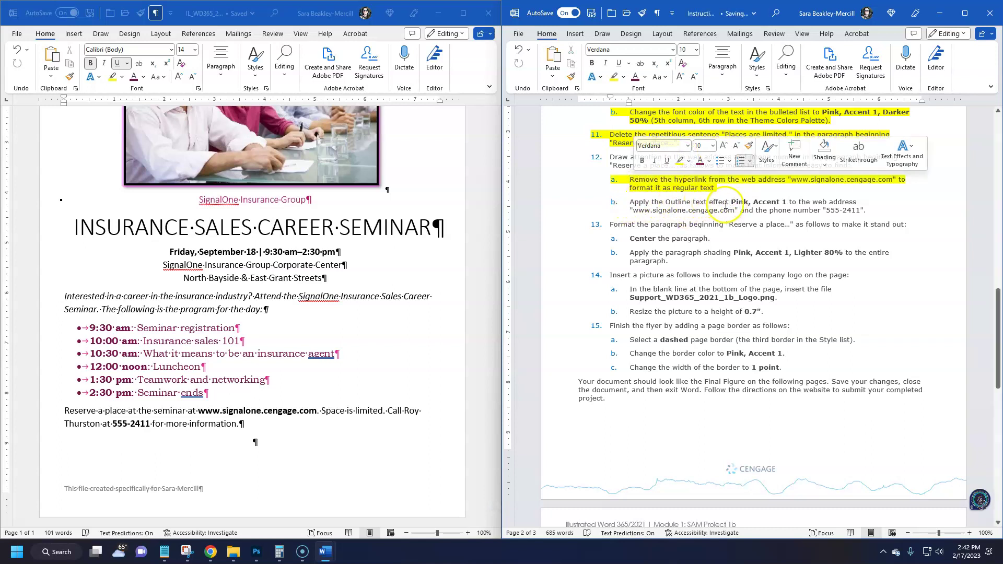
- Check the text effect named in step 12b and try the Pink, Accent 1 Outline on the flyer's web address
{"action": "left_click_drag", "start_coordinate": [666, 202], "coordinate": [730, 203]}
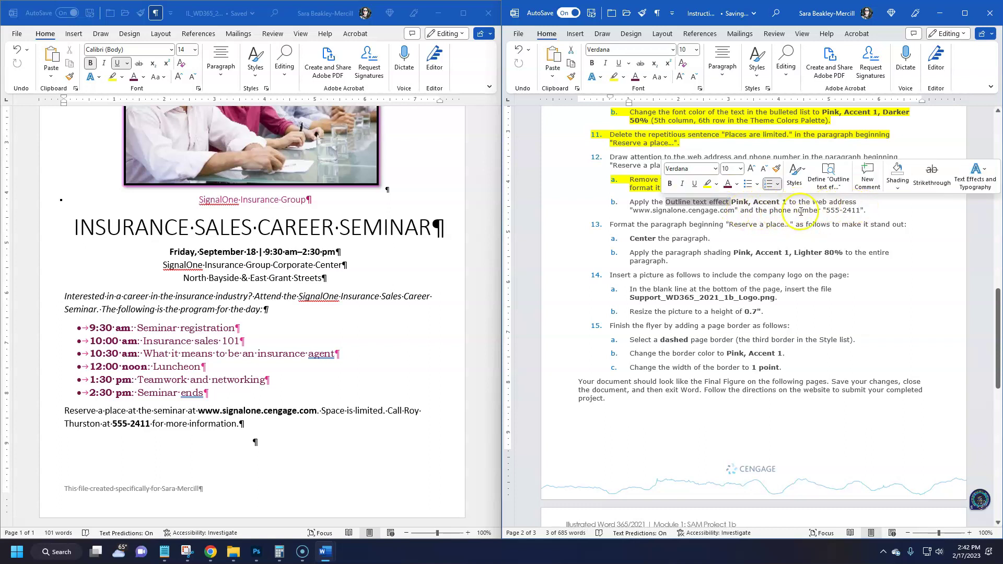
{"action": "left_click", "coordinate": [322, 446]}
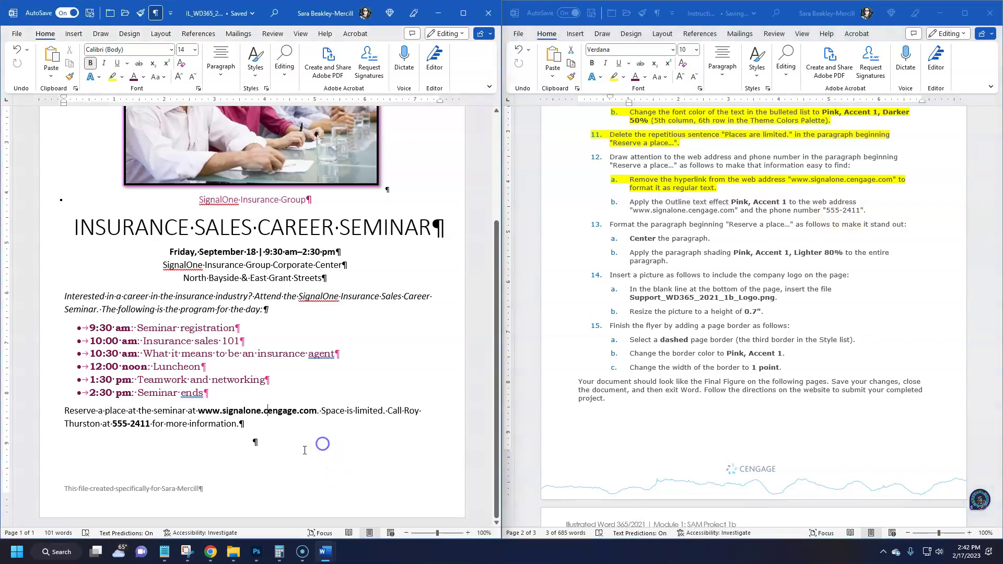
{"action": "left_click_drag", "start_coordinate": [316, 412], "coordinate": [204, 408]}
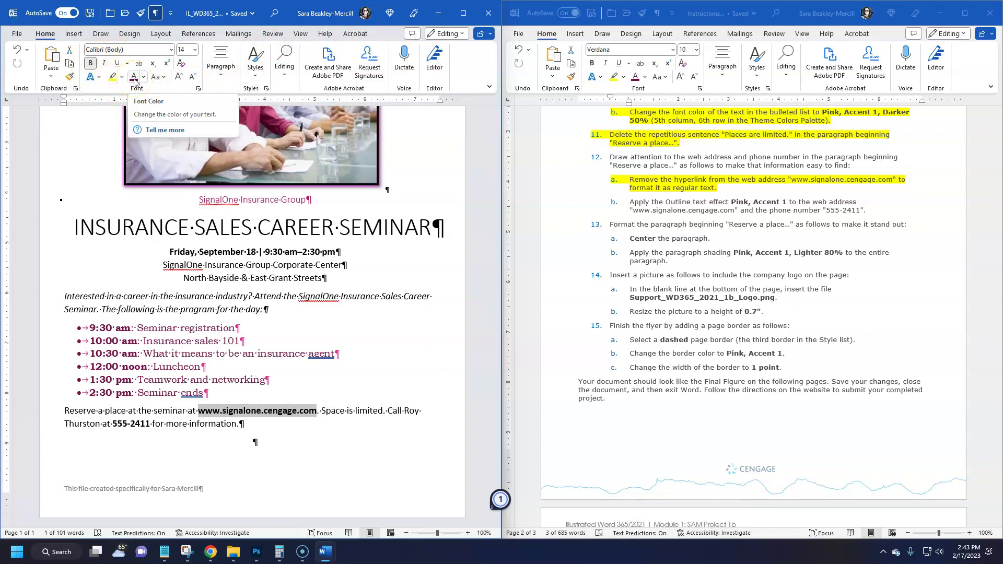
{"action": "left_click", "coordinate": [99, 78]}
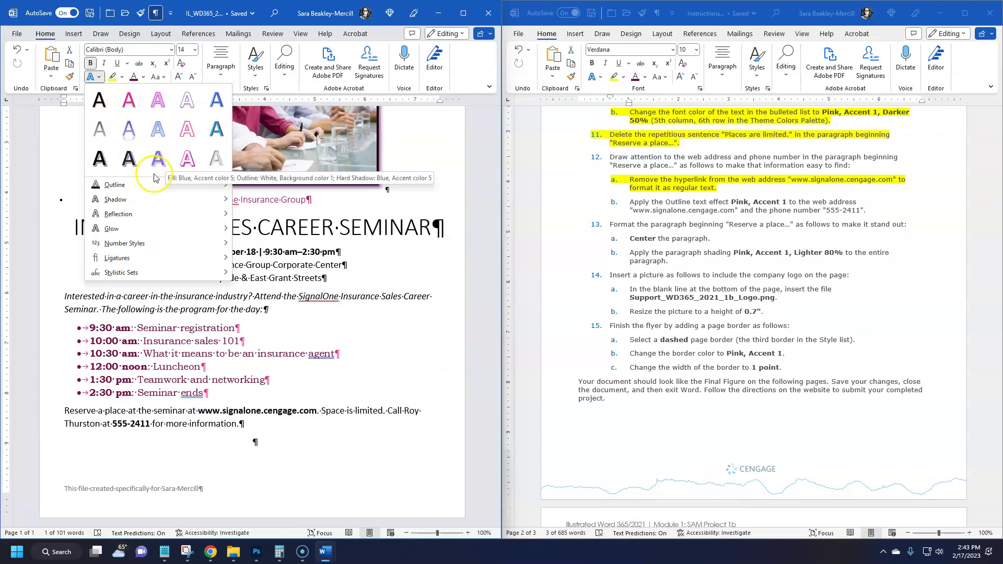
{"action": "mouse_move", "coordinate": [145, 188]}
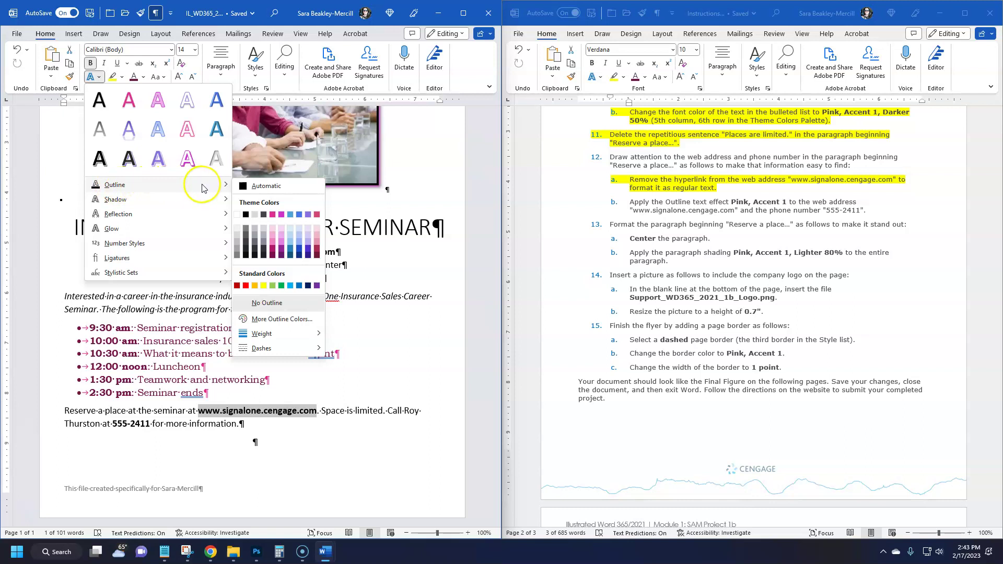
{"action": "left_click", "coordinate": [273, 218]}
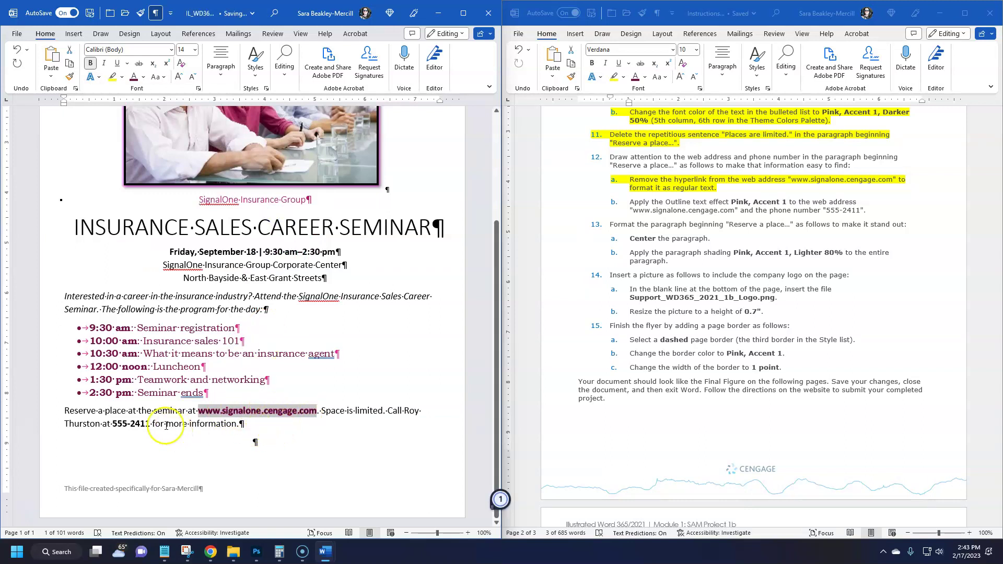
- Try the Pink, Accent 1 Outline text effect on the phone number in the flyer's "Reserve a place" paragraph
{"action": "left_click_drag", "start_coordinate": [113, 425], "coordinate": [141, 427]}
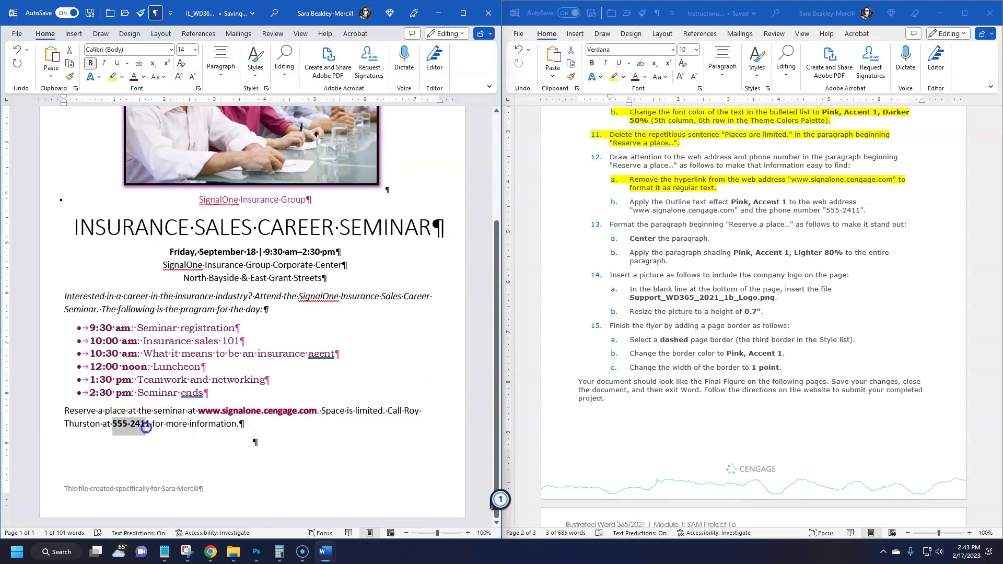
{"action": "left_click_drag", "start_coordinate": [149, 427], "coordinate": [149, 427]}
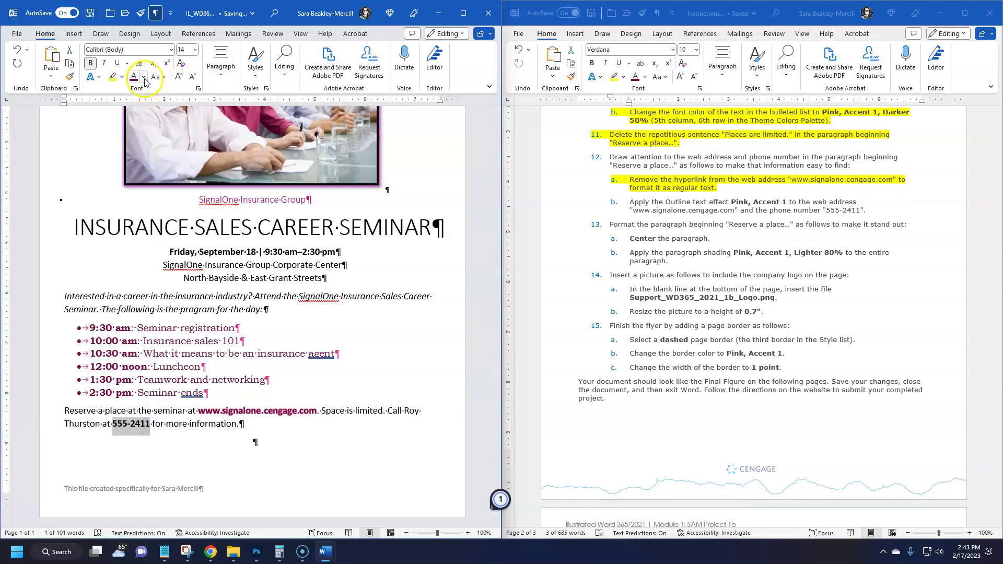
{"action": "left_click", "coordinate": [99, 77]}
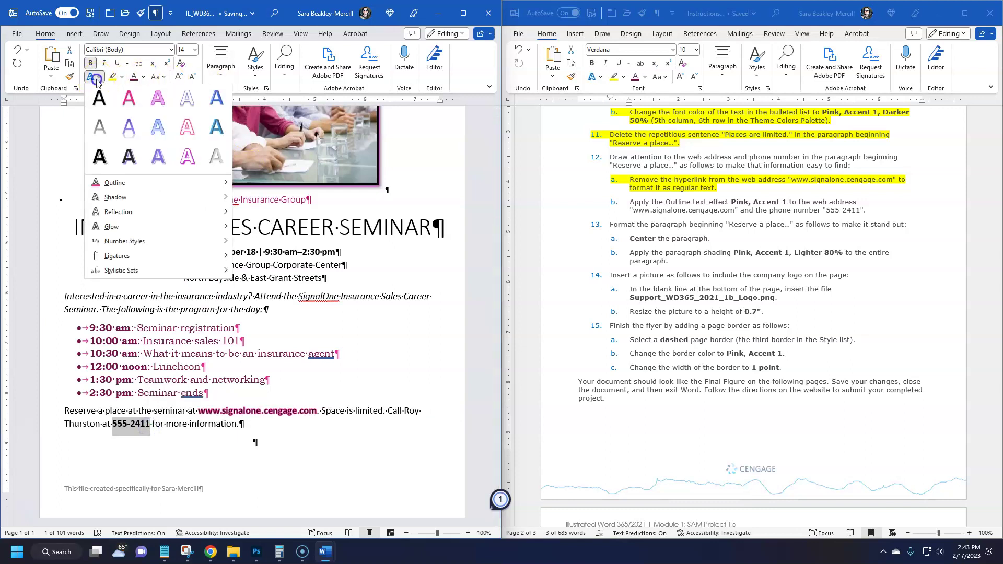
{"action": "left_click", "coordinate": [115, 185]}
{"action": "left_click", "coordinate": [272, 214]}
{"action": "left_click", "coordinate": [295, 450]}
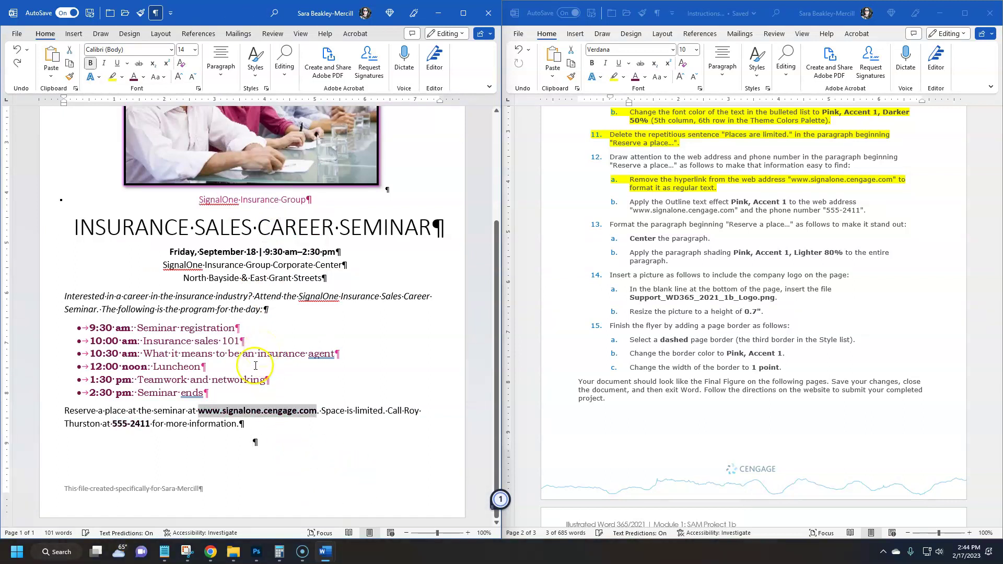
{"action": "left_click", "coordinate": [273, 447]}
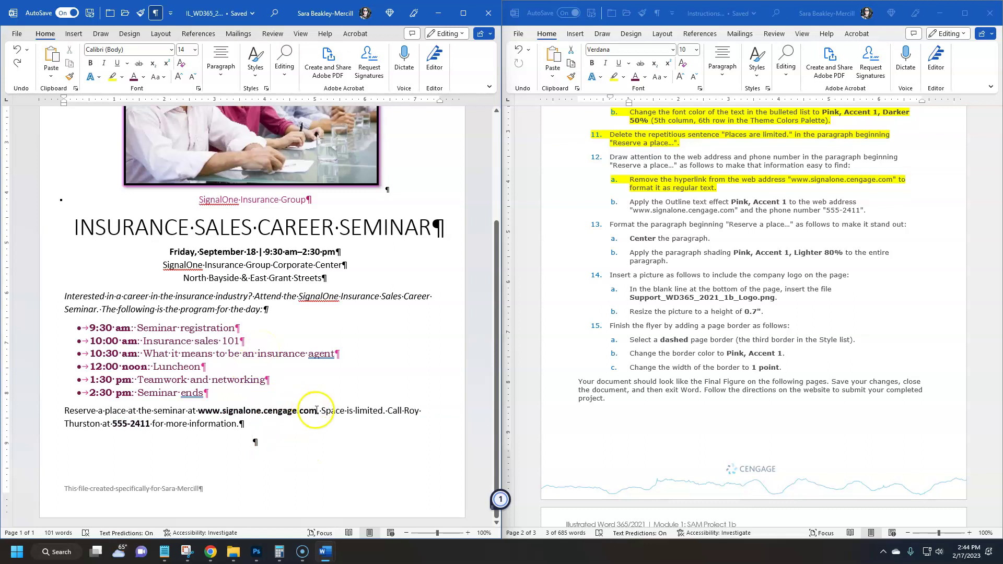
{"action": "left_click_drag", "start_coordinate": [317, 411], "coordinate": [198, 411]}
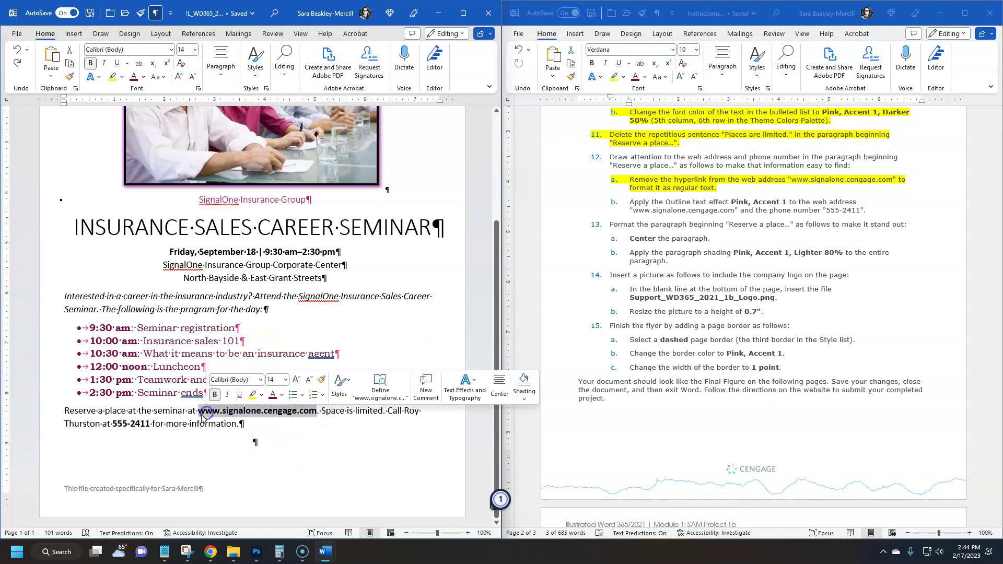
{"action": "left_click", "coordinate": [91, 77]}
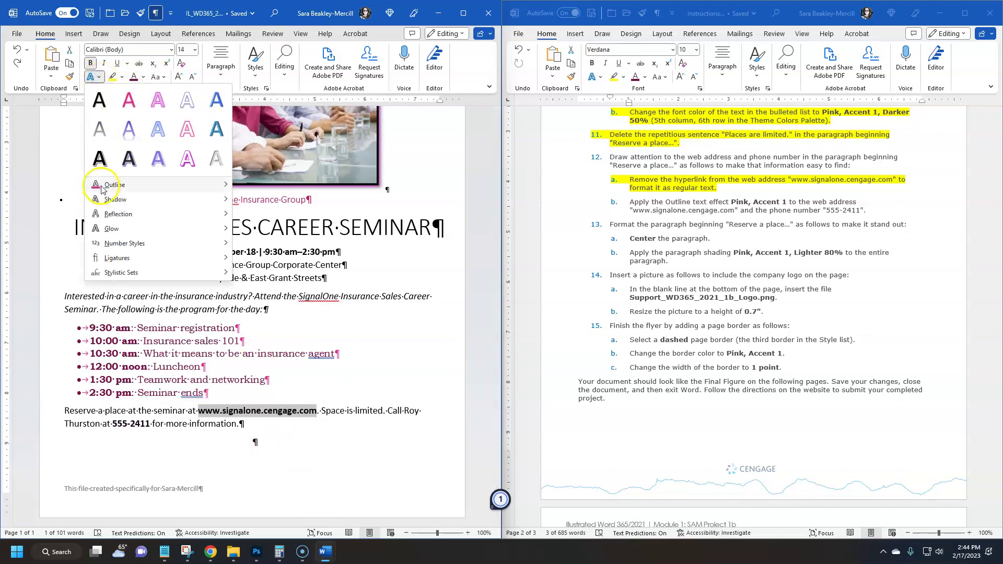
{"action": "left_click", "coordinate": [101, 186]}
{"action": "left_click", "coordinate": [281, 215]}
{"action": "left_click", "coordinate": [300, 449]}
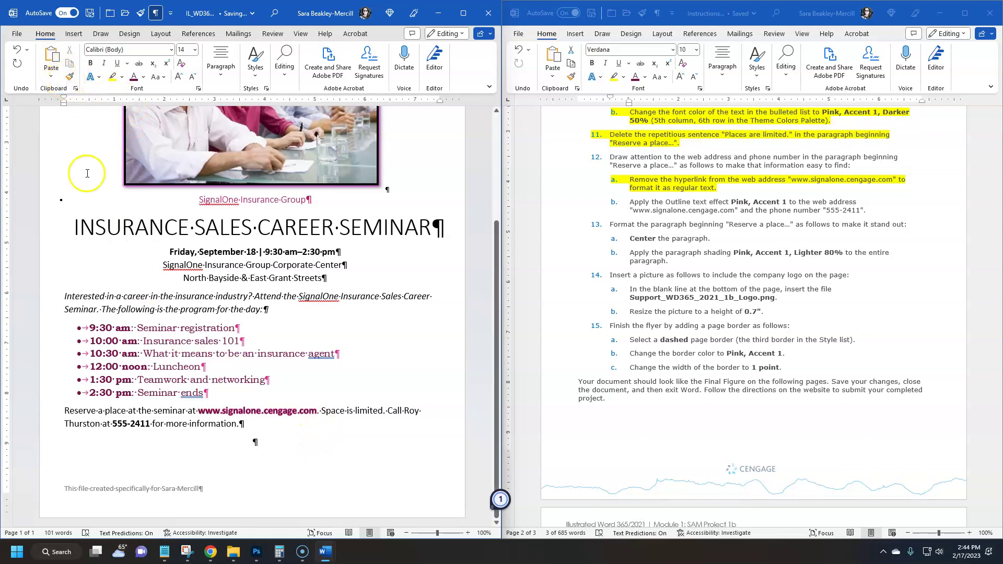
- Copy the web address's formatting onto the phone number in the flyer's "Reserve a place" paragraph with Format Painter
{"action": "left_click", "coordinate": [229, 405]}
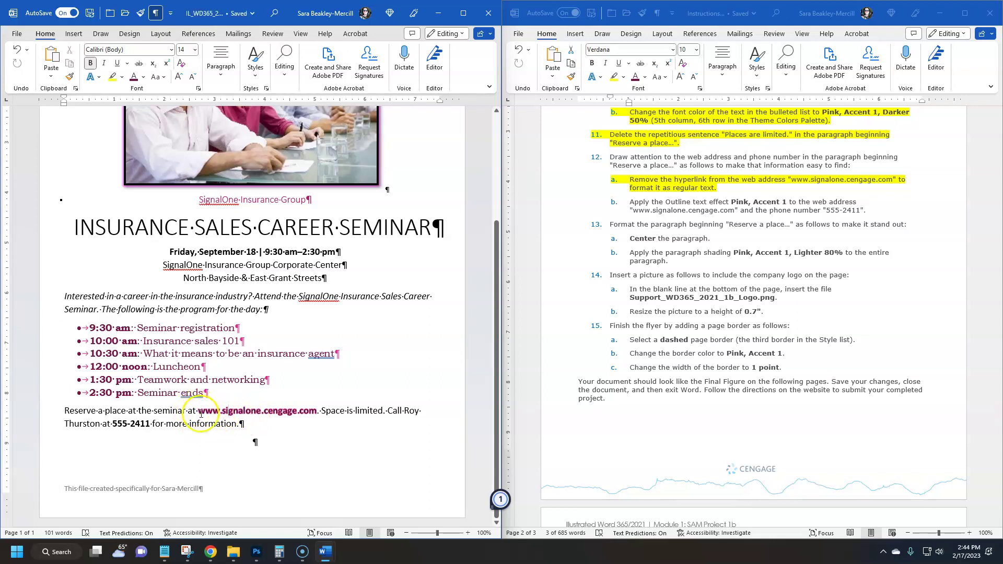
{"action": "left_click_drag", "start_coordinate": [199, 412], "coordinate": [287, 411]}
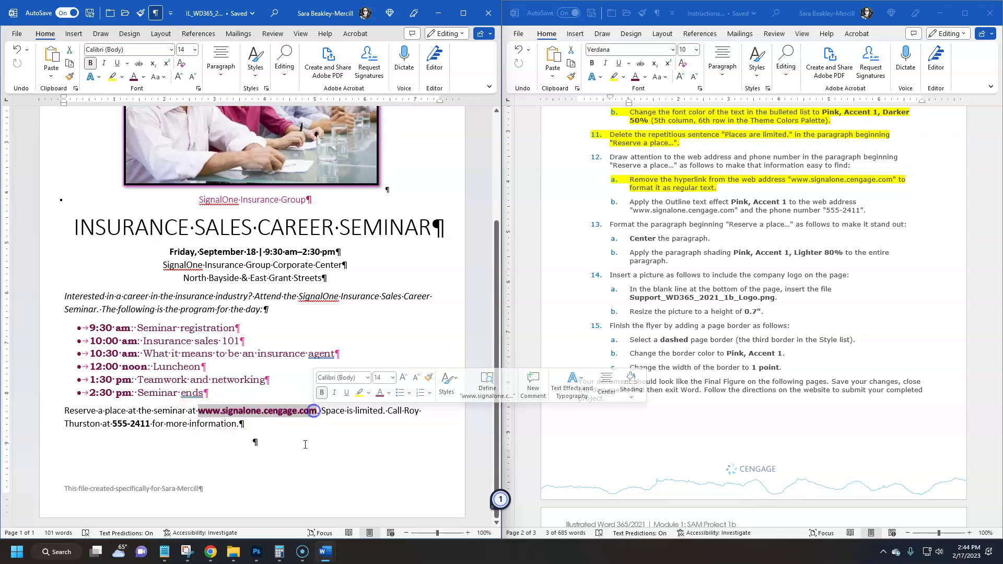
{"action": "left_click", "coordinate": [308, 412]}
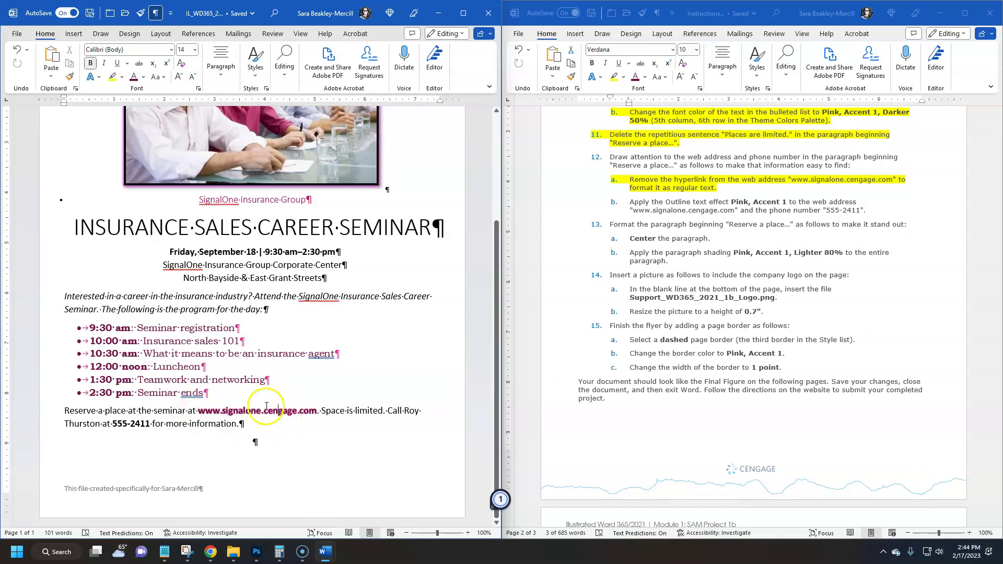
{"action": "left_click", "coordinate": [277, 411]}
{"action": "left_click", "coordinate": [279, 411]}
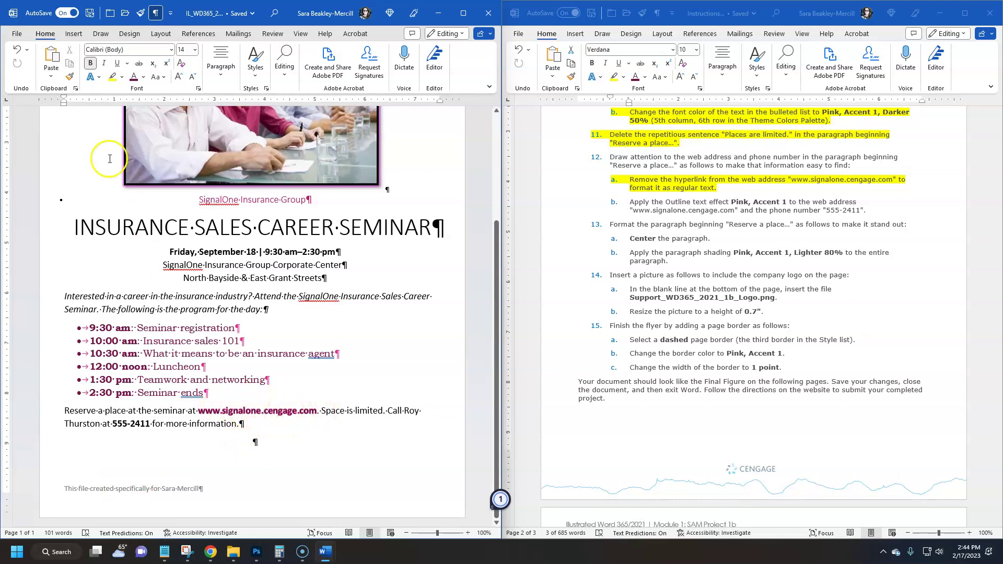
{"action": "left_click", "coordinate": [68, 78]}
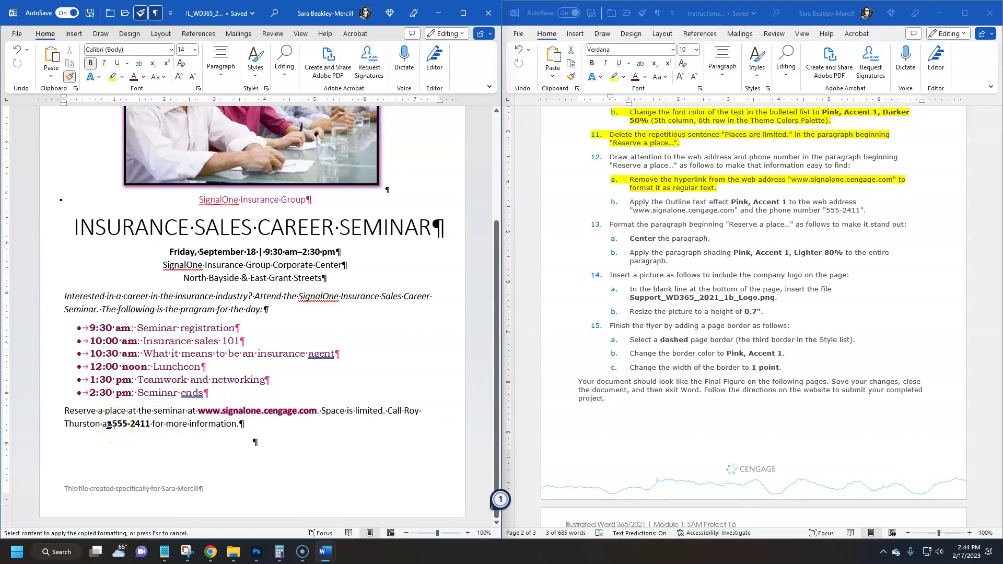
{"action": "left_click_drag", "start_coordinate": [120, 424], "coordinate": [151, 425]}
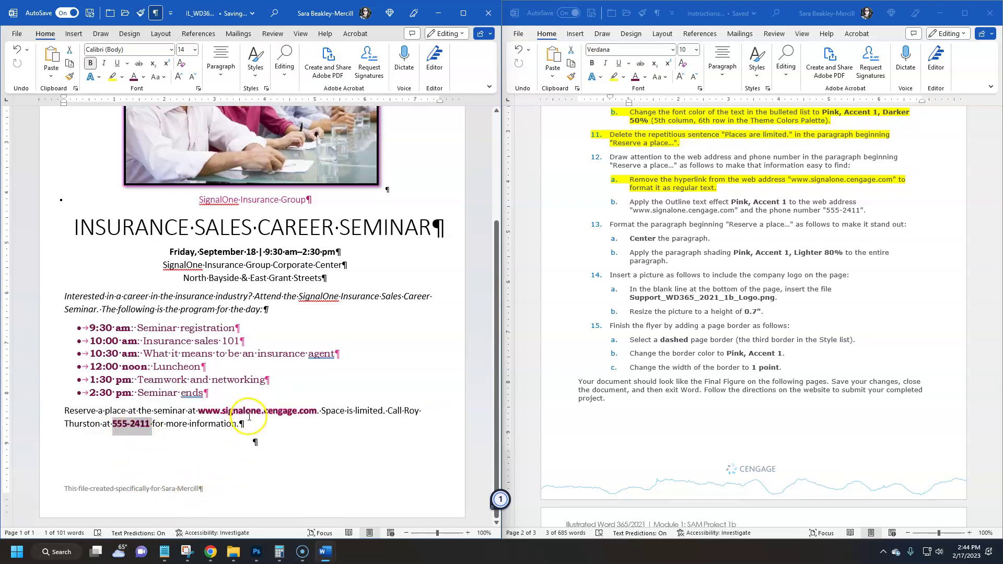
{"action": "left_click", "coordinate": [236, 406]}
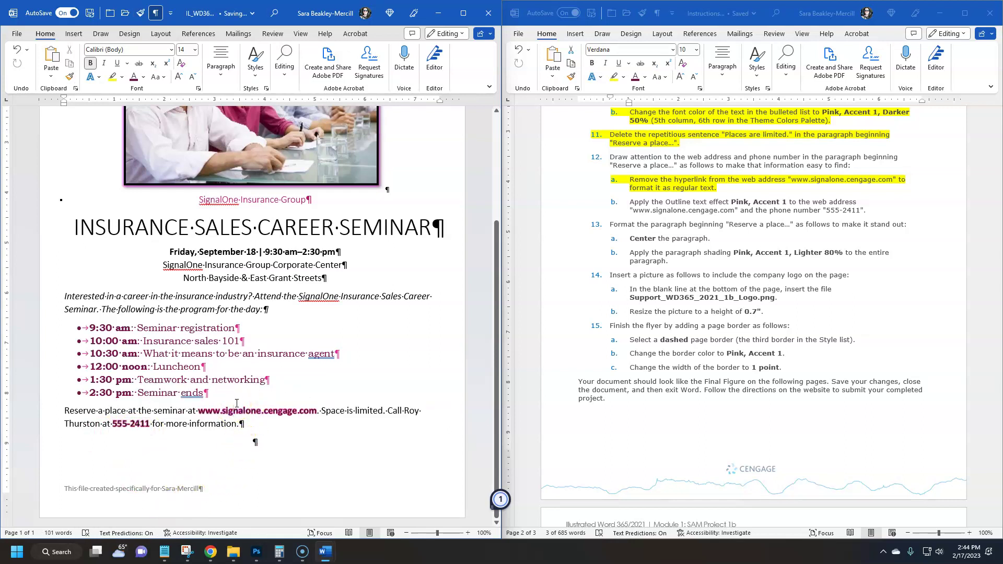
- Highlight step 12b, about the Outline text effect, in yellow in the instructions document
{"action": "left_click", "coordinate": [732, 203]}
{"action": "triple_click", "coordinate": [733, 203]}
{"action": "left_click", "coordinate": [731, 183]}
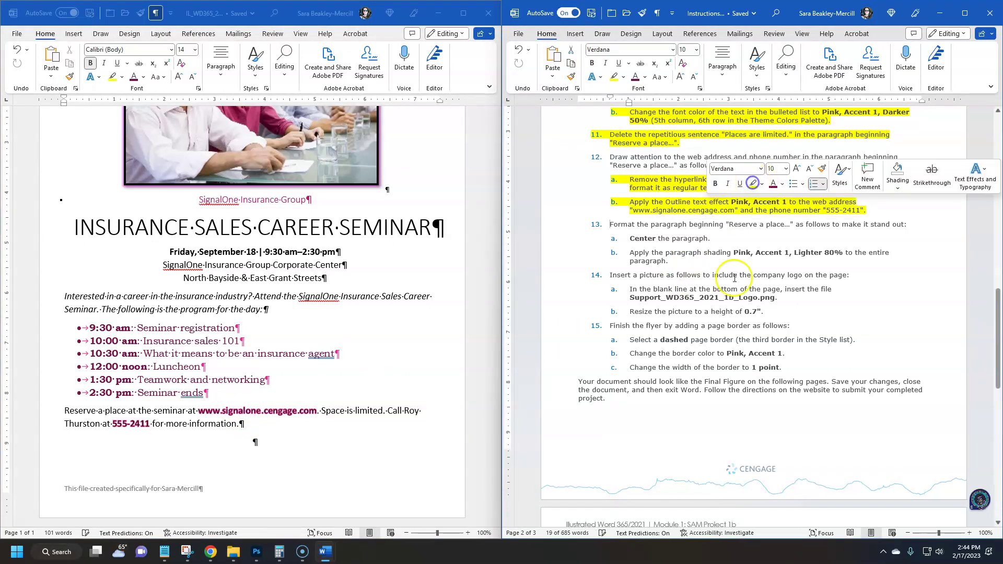
- Center the flyer's "Reserve a place" paragraph, shade it Pink, Accent 1, Lighter 80%, and compare it with the Final Figure
{"action": "scroll", "coordinate": [719, 312], "scroll_direction": "down", "scroll_amount": 2}
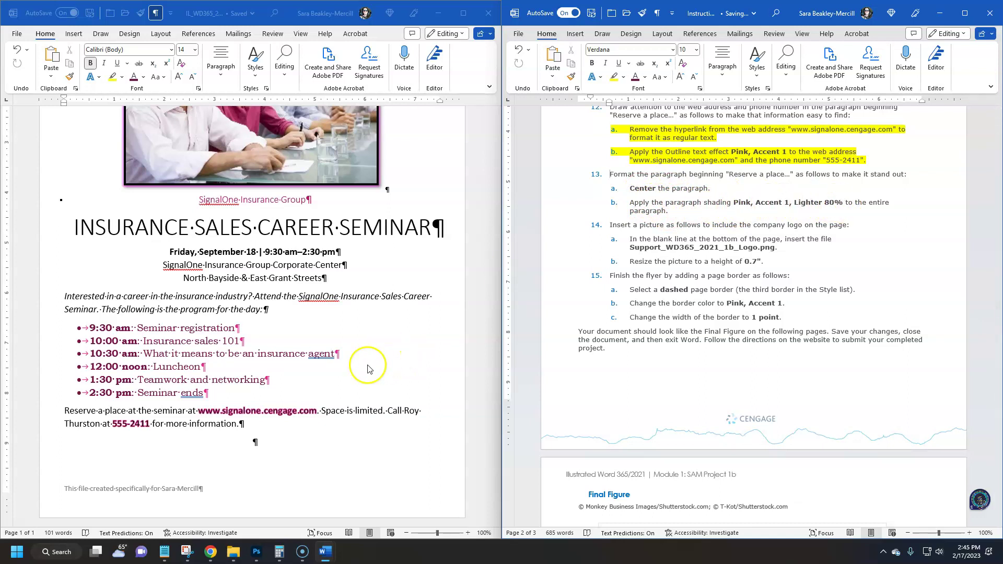
{"action": "left_click", "coordinate": [172, 426]}
{"action": "triple_click", "coordinate": [177, 424]}
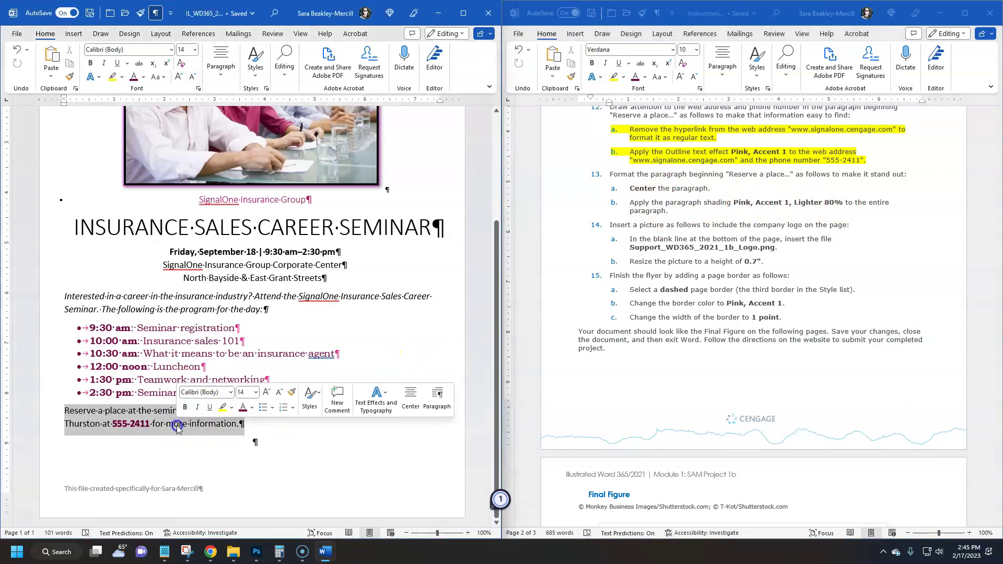
{"action": "left_click", "coordinate": [224, 78]}
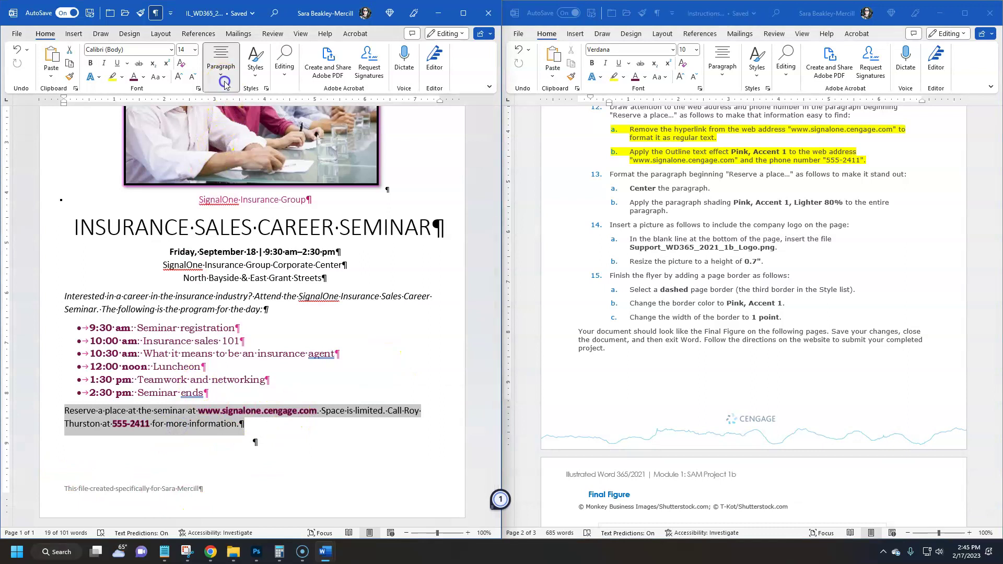
{"action": "left_click", "coordinate": [226, 120]}
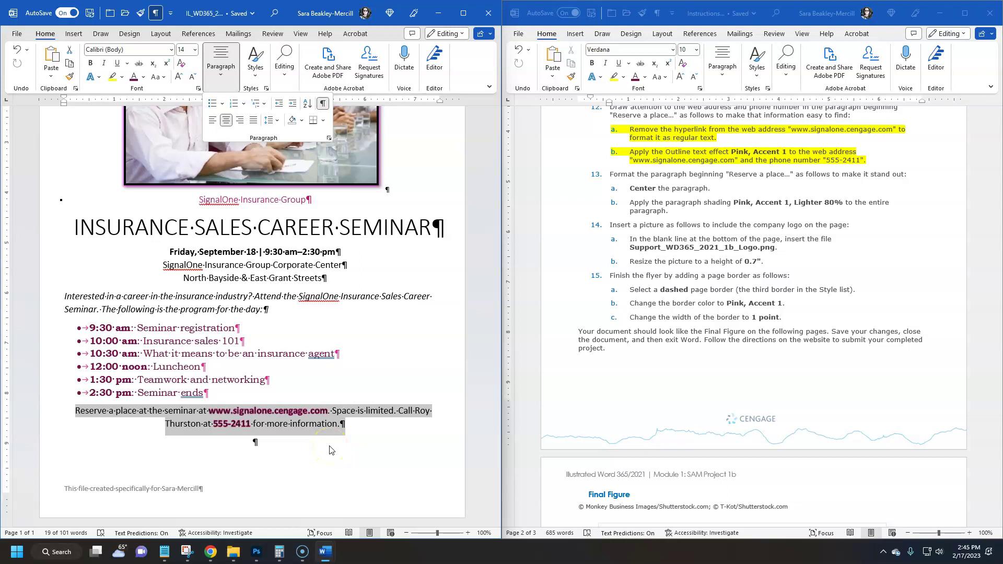
{"action": "left_click", "coordinate": [303, 120]}
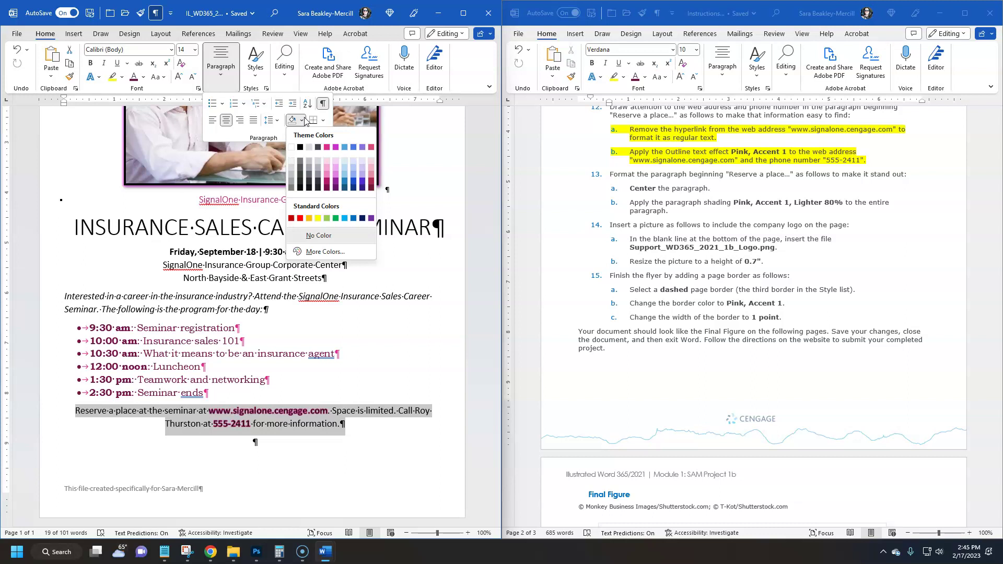
{"action": "left_click", "coordinate": [328, 160]}
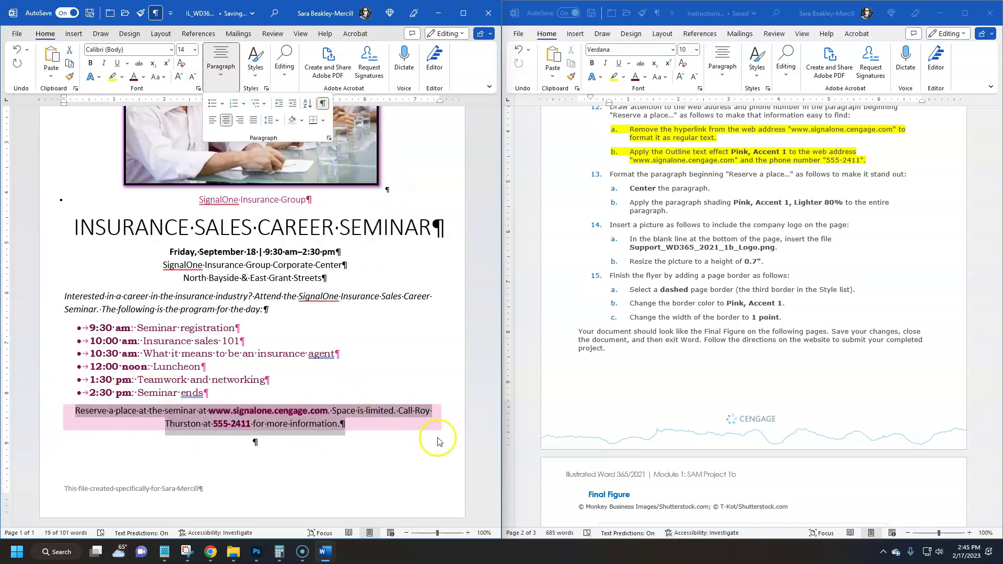
{"action": "scroll", "coordinate": [726, 331], "scroll_direction": "down", "scroll_amount": 5}
{"action": "scroll", "coordinate": [725, 330], "scroll_direction": "down", "scroll_amount": 10}
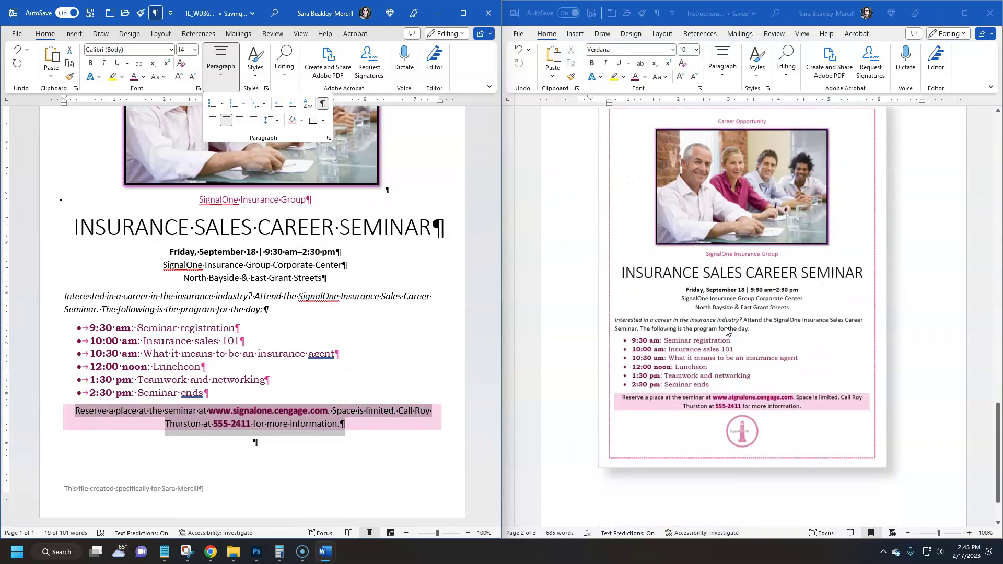
{"action": "left_click", "coordinate": [342, 452]}
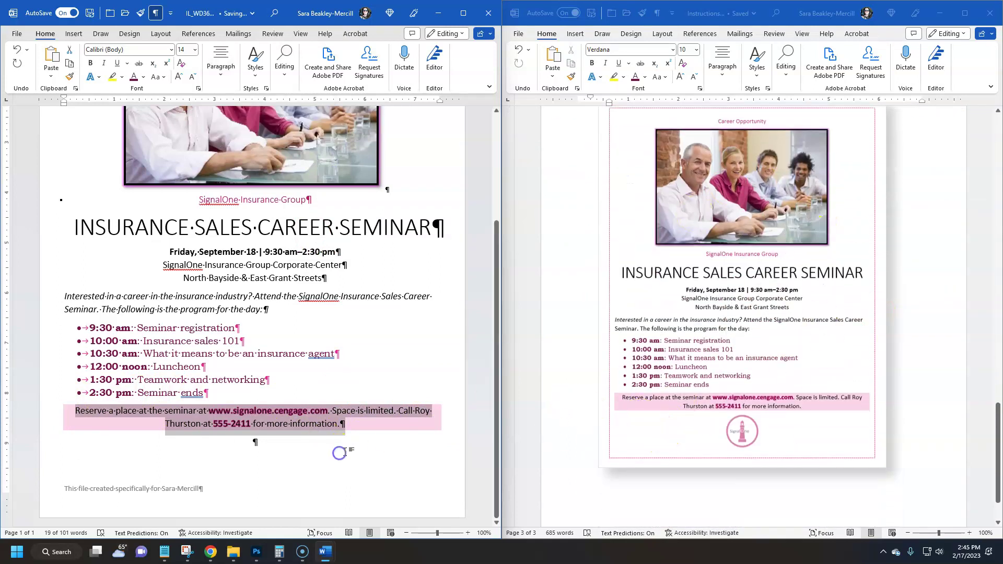
{"action": "left_click", "coordinate": [302, 426]}
- Highlight steps 13a and 13b, about centering and shading the paragraph, in yellow in the instructions document
{"action": "scroll", "coordinate": [719, 367], "scroll_direction": "up", "scroll_amount": 15}
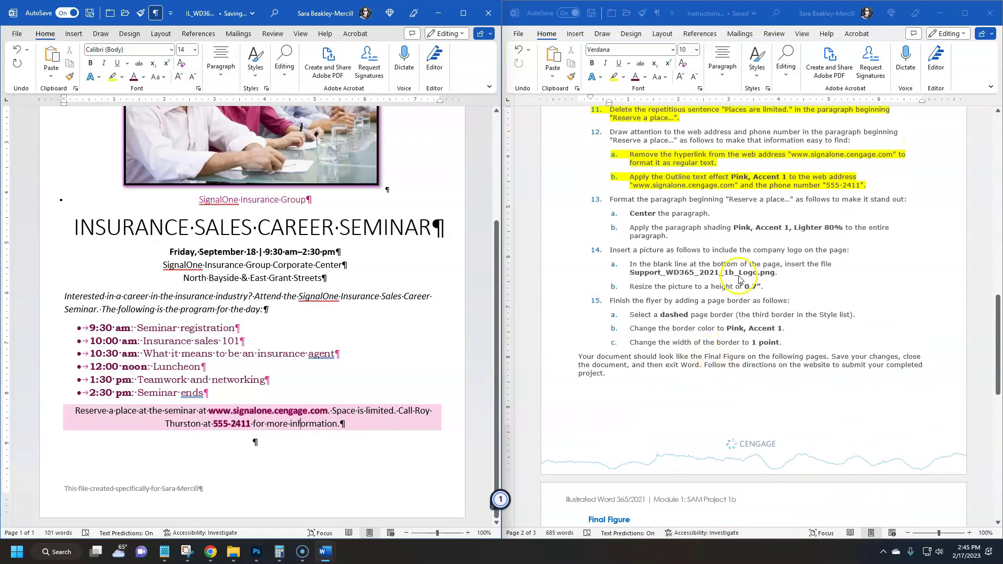
{"action": "left_click_drag", "start_coordinate": [614, 213], "coordinate": [672, 236]}
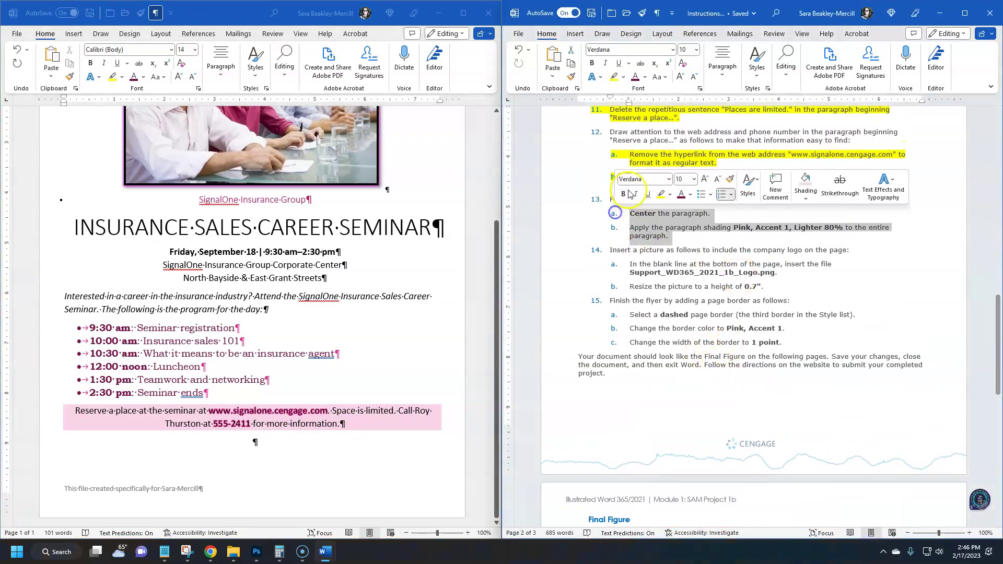
{"action": "left_click", "coordinate": [659, 194]}
- Check step 14 of the instructions for the logo's file name, placement and required height
{"action": "scroll", "coordinate": [696, 307], "scroll_direction": "down", "scroll_amount": 3}
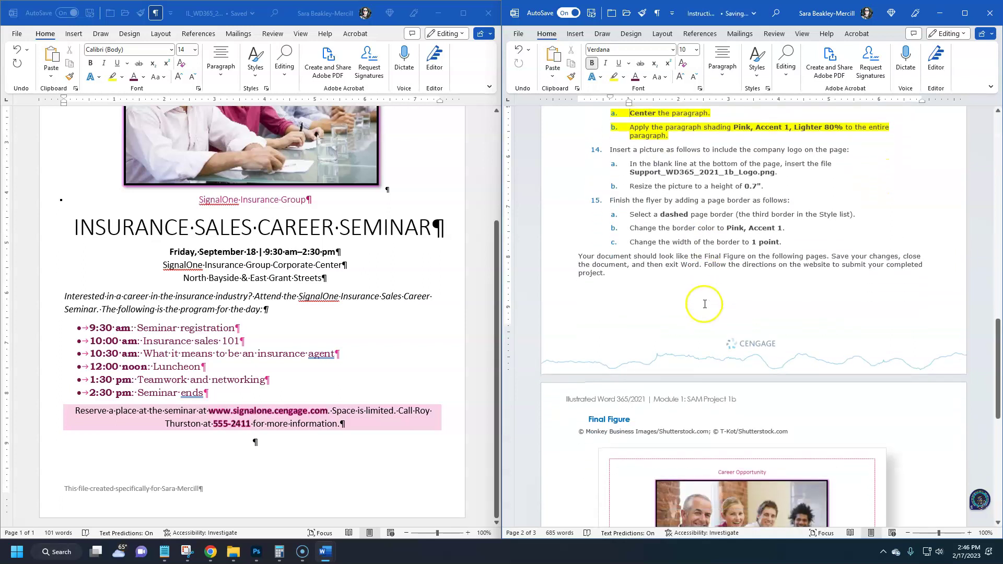
{"action": "left_click", "coordinate": [105, 114]}
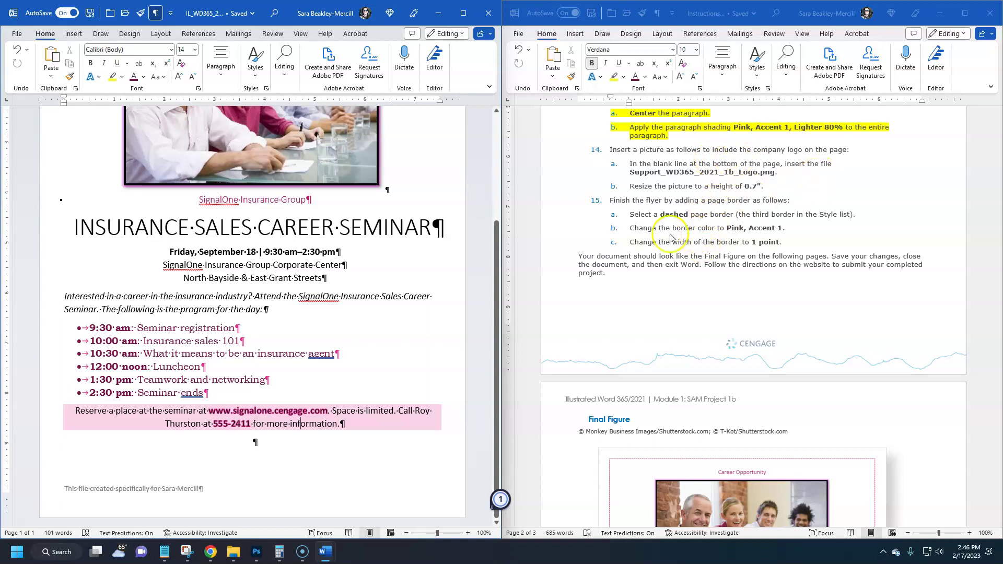
{"action": "left_click", "coordinate": [665, 209]}
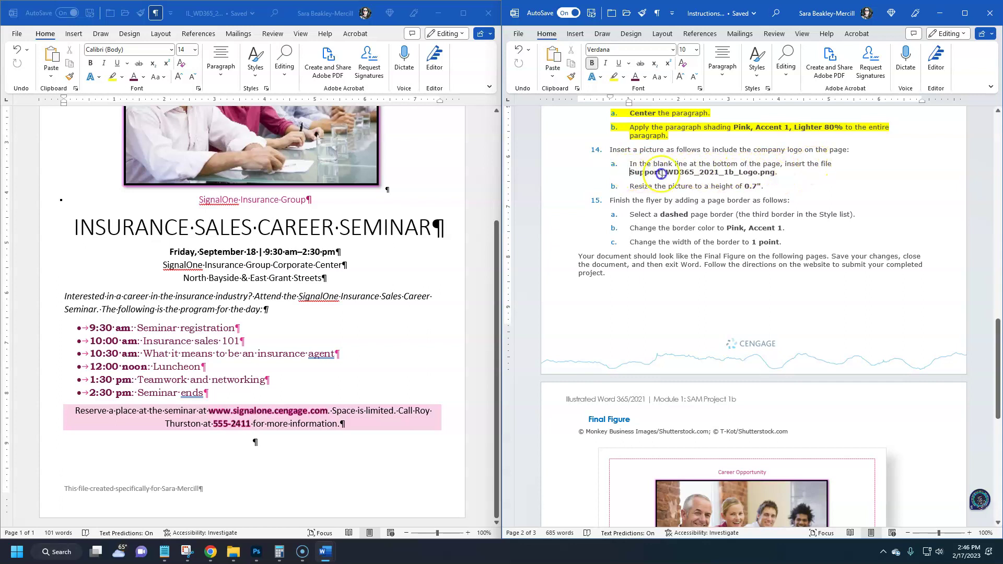
{"action": "left_click_drag", "start_coordinate": [641, 173], "coordinate": [750, 188]}
{"action": "left_click_drag", "start_coordinate": [631, 187], "coordinate": [762, 187]}
- Insert Support_WD365_2021_1b_Logo.png from the SP23 1b project folder under Module 1 into the blank line below the flyer's shaded paragraph
{"action": "left_click", "coordinate": [293, 454]}
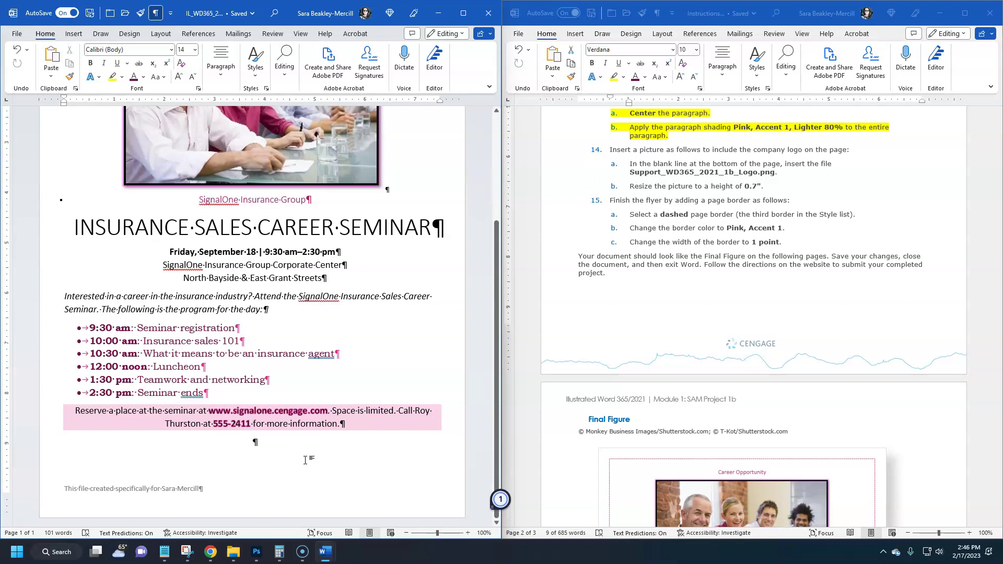
{"action": "left_click", "coordinate": [76, 36]}
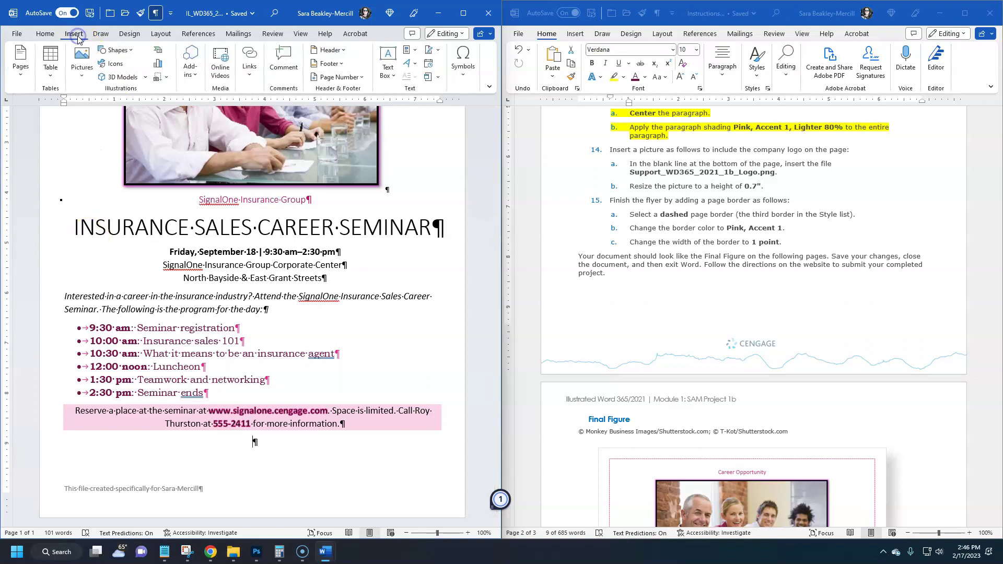
{"action": "left_click", "coordinate": [82, 75]}
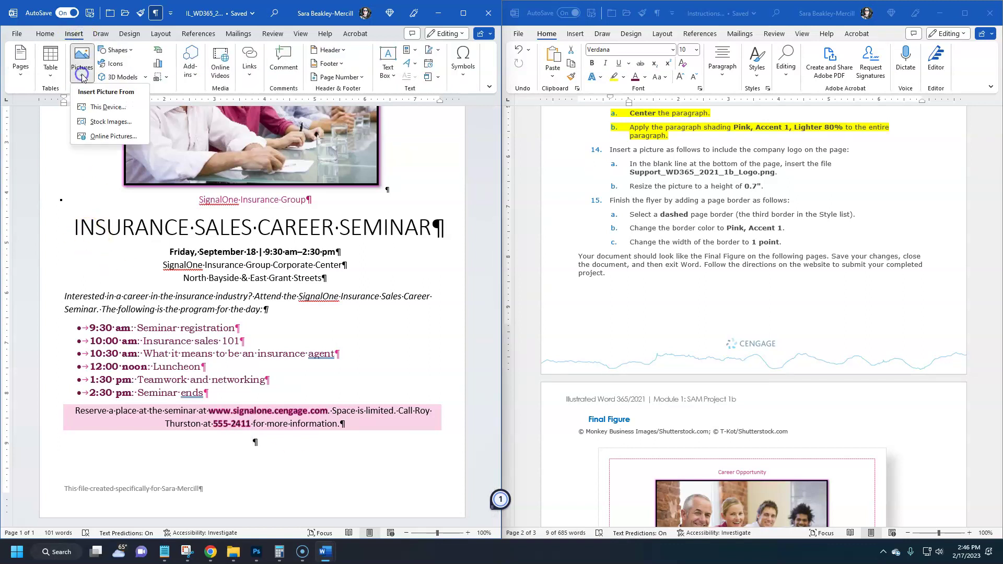
{"action": "left_click", "coordinate": [106, 107]}
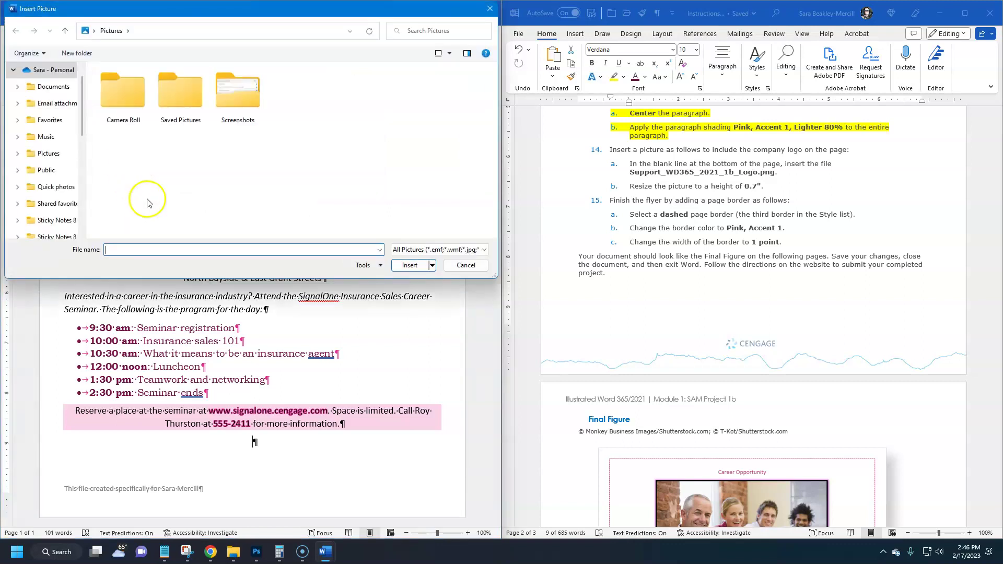
{"action": "left_click", "coordinate": [53, 86]}
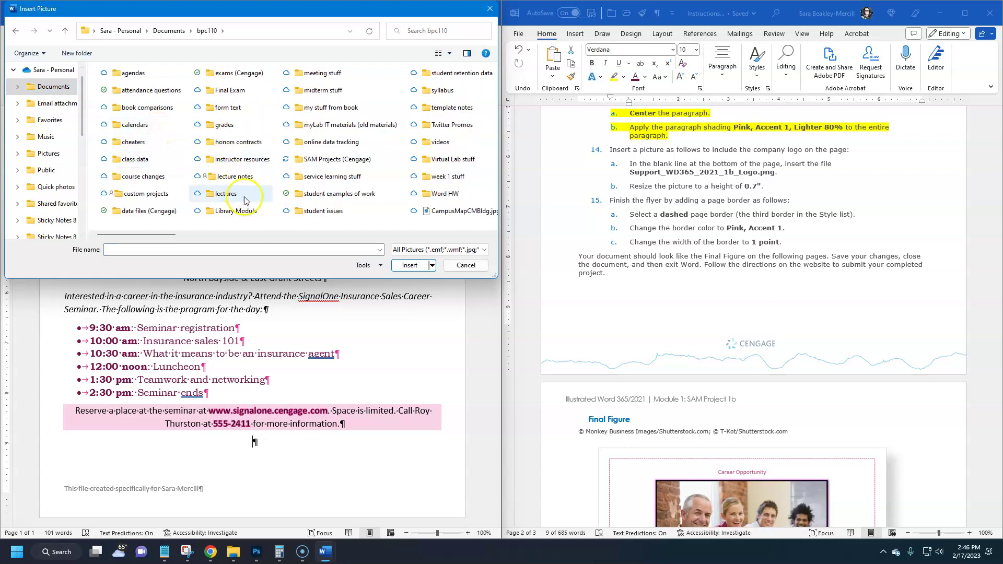
{"action": "double_click", "coordinate": [334, 160]}
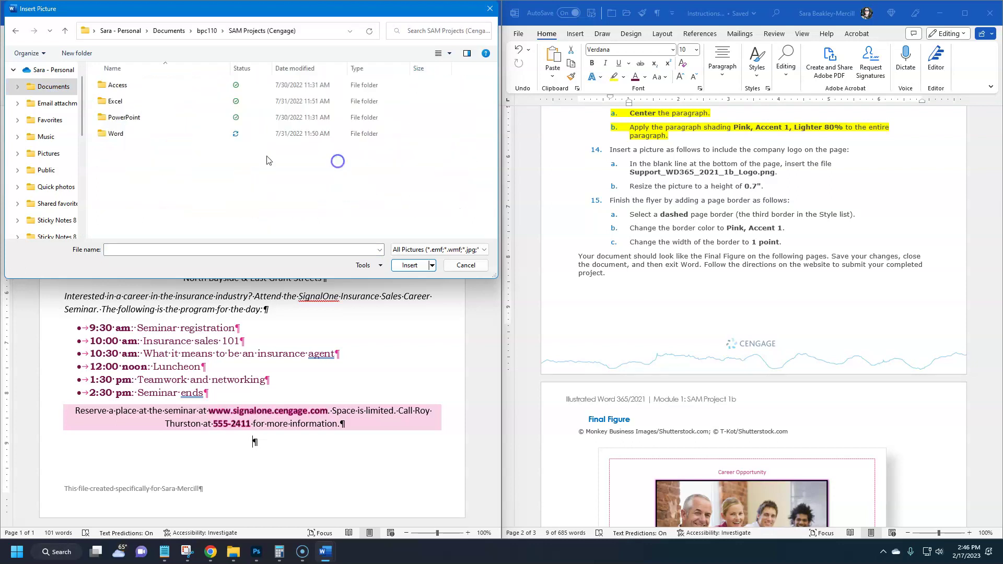
{"action": "double_click", "coordinate": [128, 134]}
{"action": "double_click", "coordinate": [140, 89]}
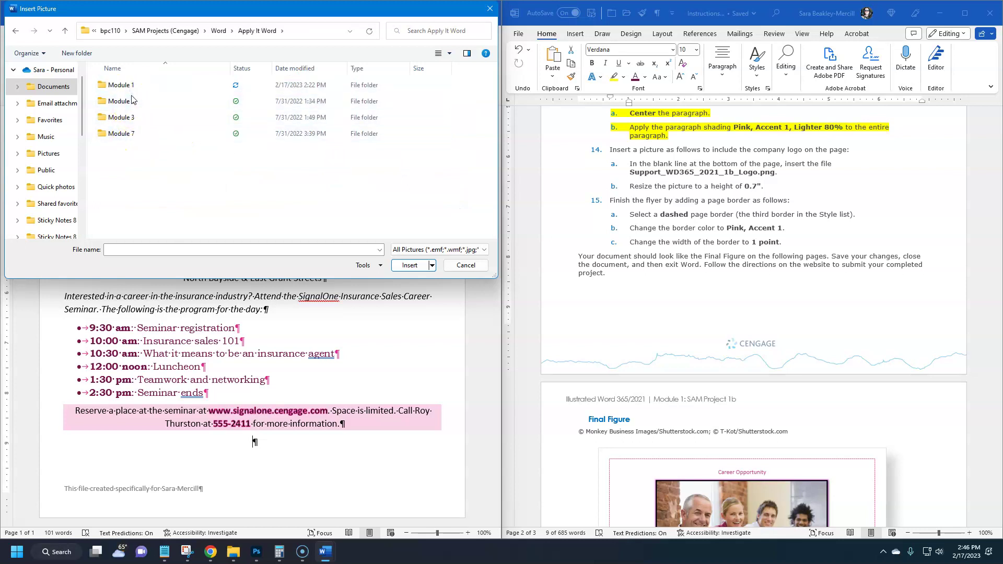
{"action": "double_click", "coordinate": [129, 85]}
{"action": "double_click", "coordinate": [126, 102]}
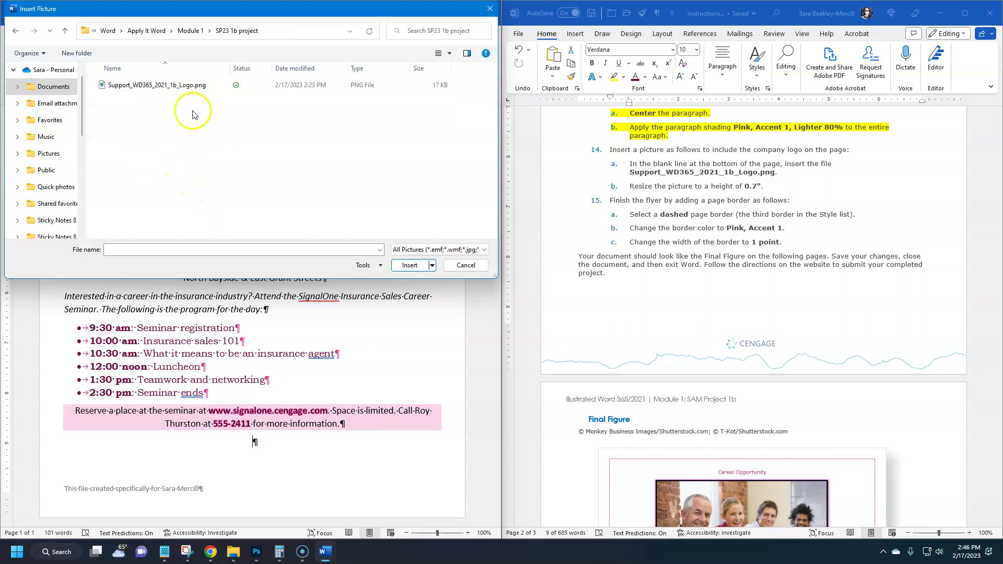
{"action": "double_click", "coordinate": [141, 88]}
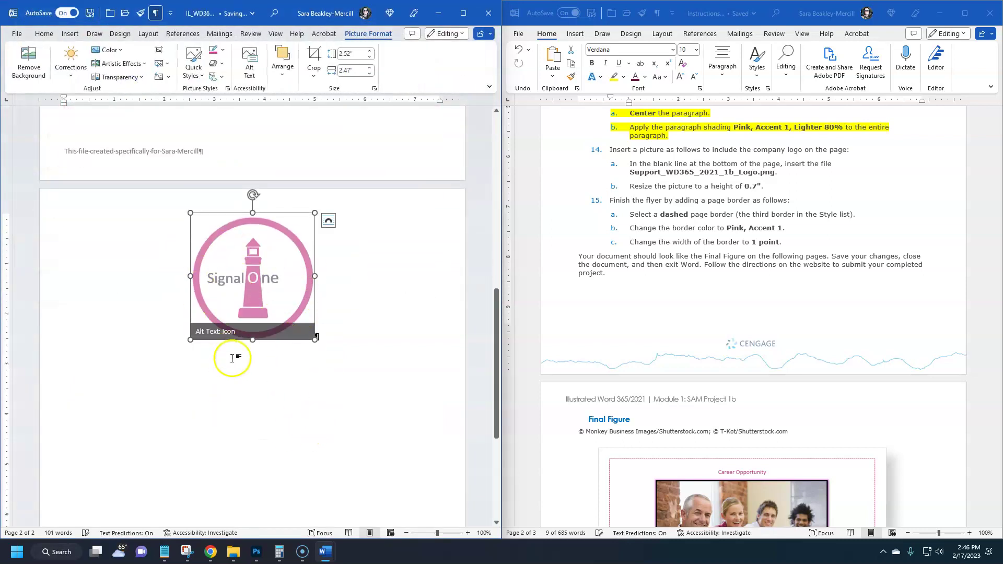
- Set the height of the inserted SignalOne logo to 0.7"
{"action": "scroll", "coordinate": [233, 353], "scroll_direction": "up", "scroll_amount": 5}
{"action": "scroll", "coordinate": [237, 364], "scroll_direction": "down", "scroll_amount": 3}
{"action": "scroll", "coordinate": [237, 364], "scroll_direction": "down", "scroll_amount": 1}
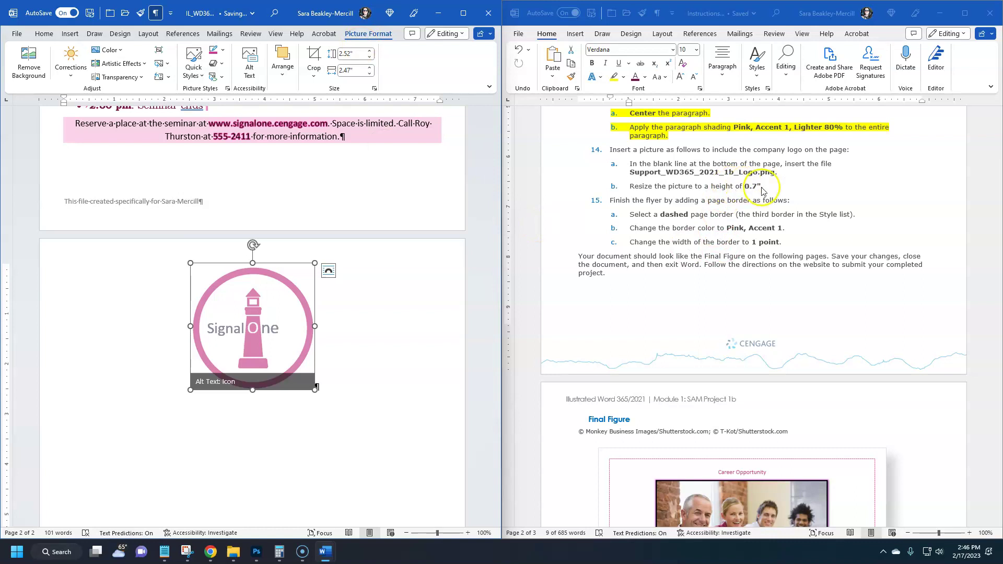
{"action": "left_click", "coordinate": [350, 53]}
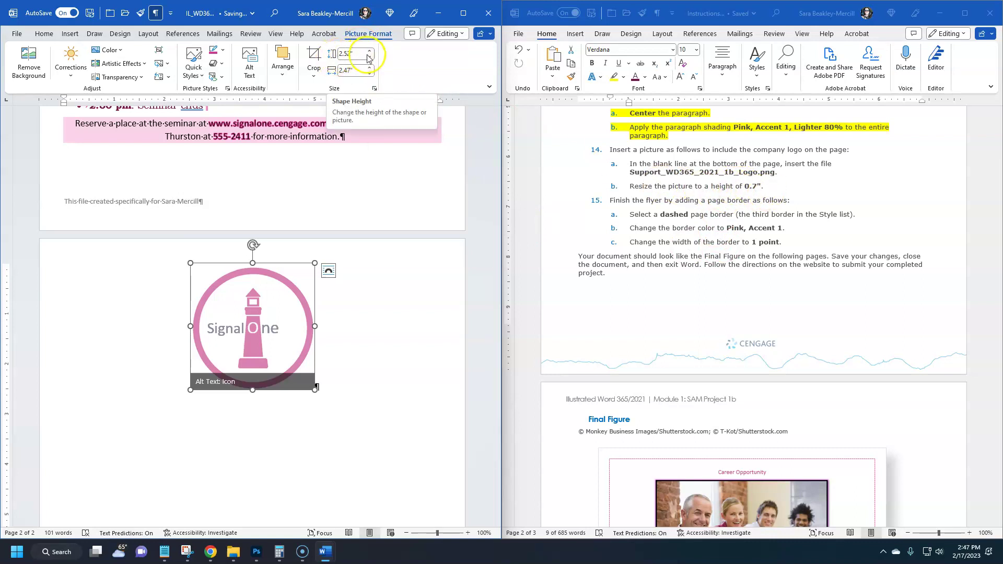
{"action": "left_click", "coordinate": [369, 57]}
{"action": "left_click", "coordinate": [370, 58]}
{"action": "left_click", "coordinate": [370, 57]}
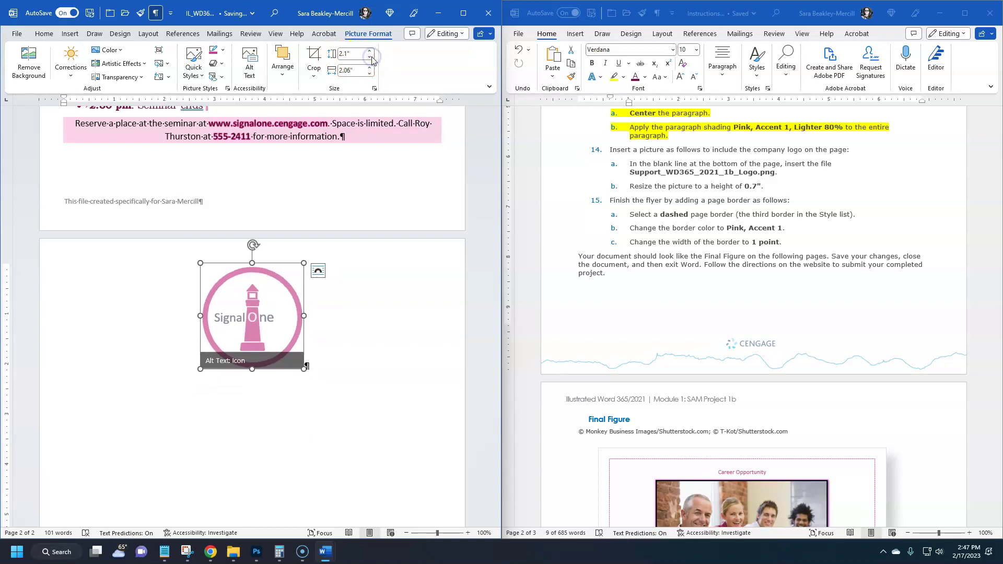
{"action": "left_click", "coordinate": [370, 57]}
{"action": "left_click", "coordinate": [370, 57]}
{"action": "left_click", "coordinate": [370, 58]}
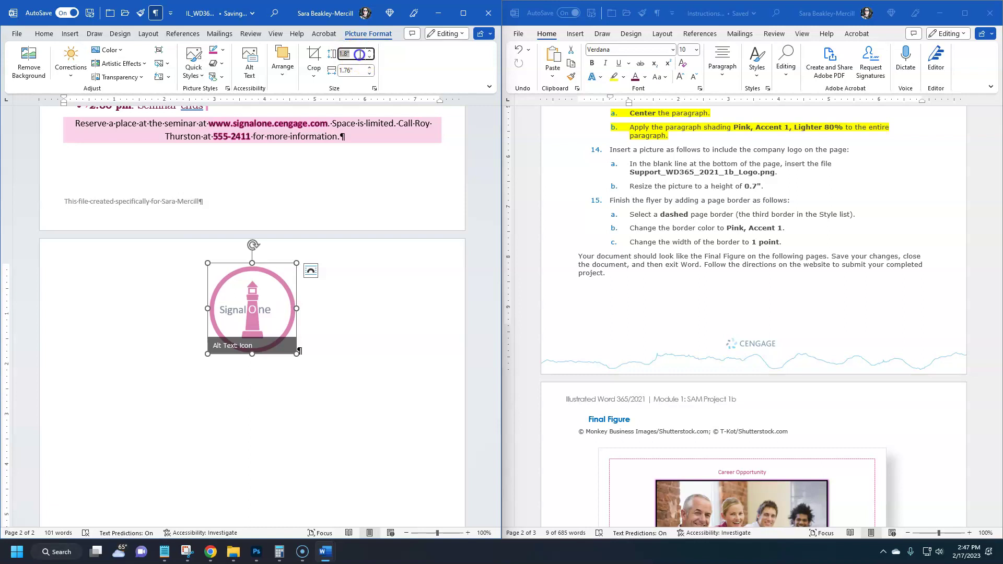
{"action": "key", "text": "Return"}
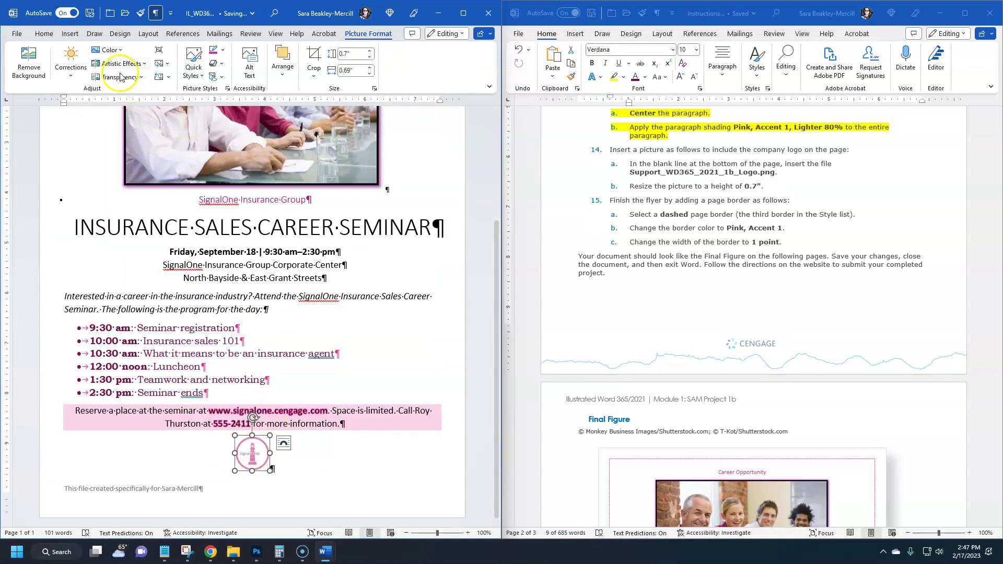
- Save the flyer and highlight steps 14a and 14b, about inserting and resizing the logo, in yellow in the instructions document
{"action": "left_click", "coordinate": [90, 13]}
{"action": "left_click", "coordinate": [752, 239]}
{"action": "left_click_drag", "start_coordinate": [782, 188], "coordinate": [630, 166]}
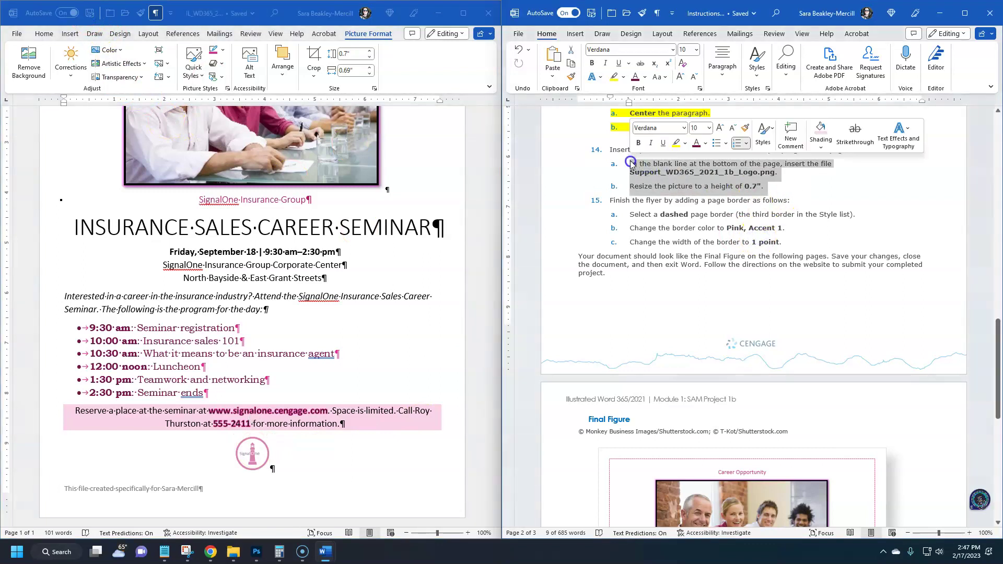
{"action": "left_click", "coordinate": [676, 145]}
{"action": "scroll", "coordinate": [703, 216], "scroll_direction": "down", "scroll_amount": 2}
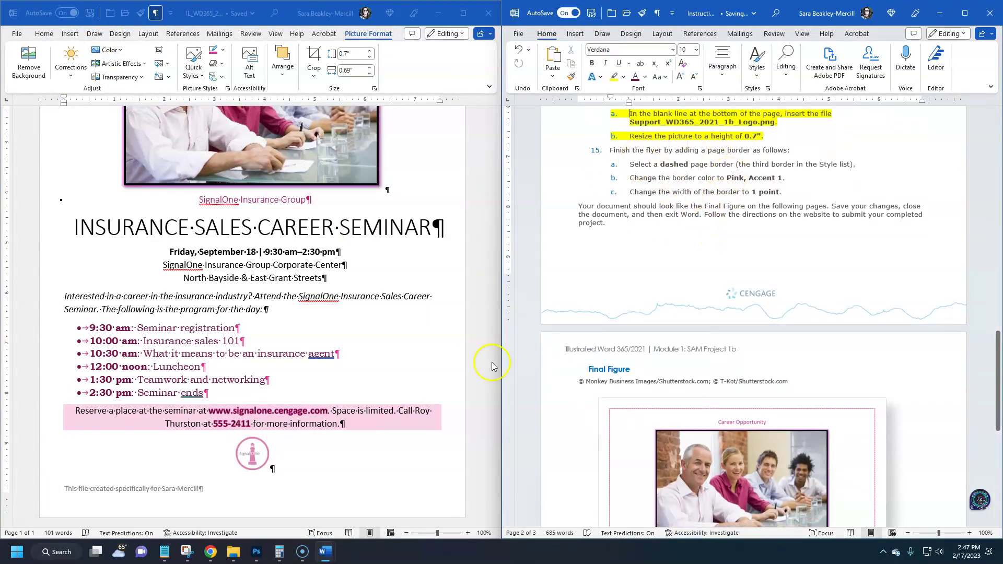
- View the whole flyer at 70% zoom and check the Final Figure and step 15 of the instructions for the page border requirements
{"action": "left_click", "coordinate": [416, 483]}
{"action": "left_click", "coordinate": [406, 533]}
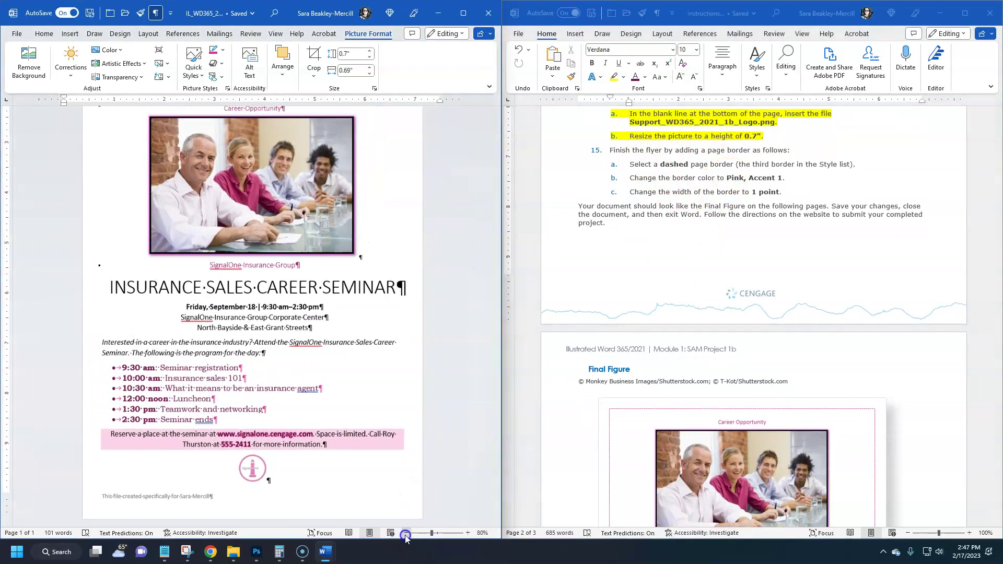
{"action": "left_click", "coordinate": [406, 533]}
{"action": "left_click", "coordinate": [406, 533]}
{"action": "scroll", "coordinate": [638, 427], "scroll_direction": "down", "scroll_amount": 6}
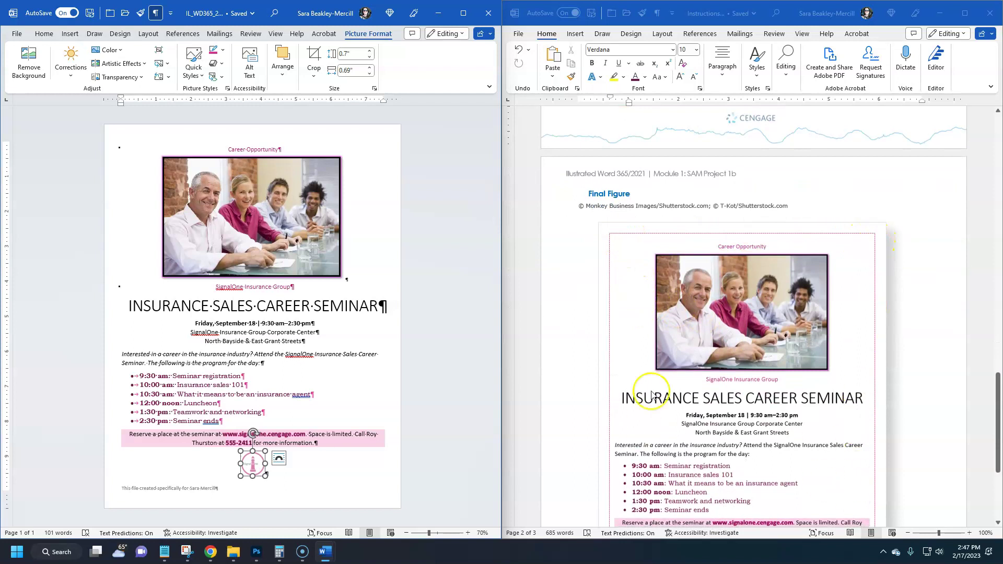
{"action": "scroll", "coordinate": [652, 395], "scroll_direction": "up", "scroll_amount": 8}
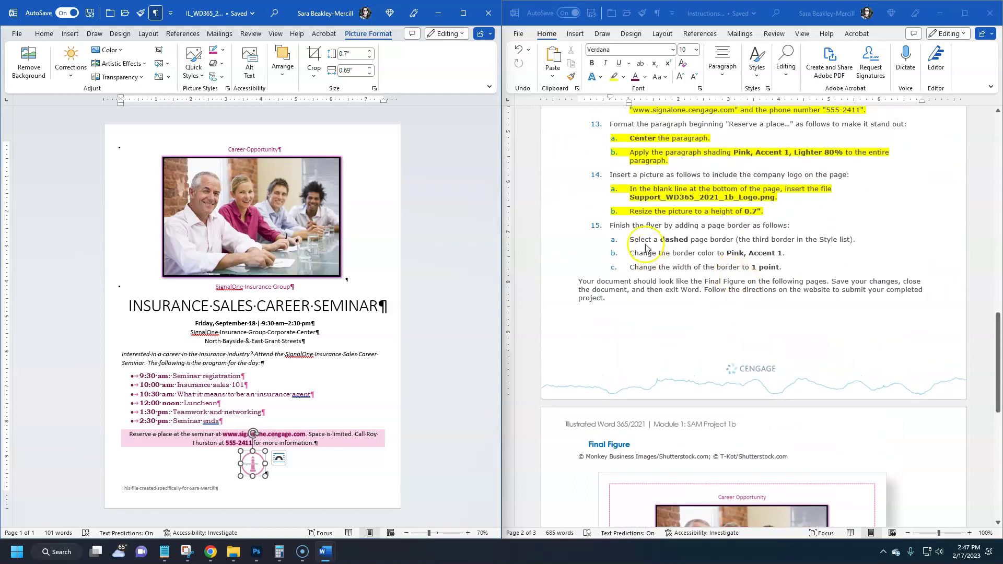
{"action": "left_click", "coordinate": [703, 239]}
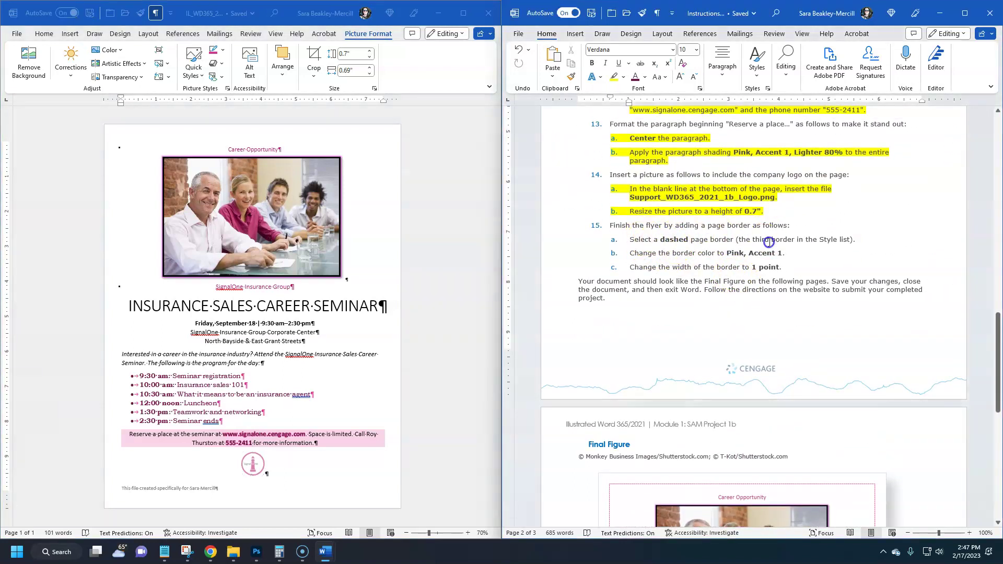
{"action": "left_click_drag", "start_coordinate": [671, 267], "coordinate": [778, 269]}
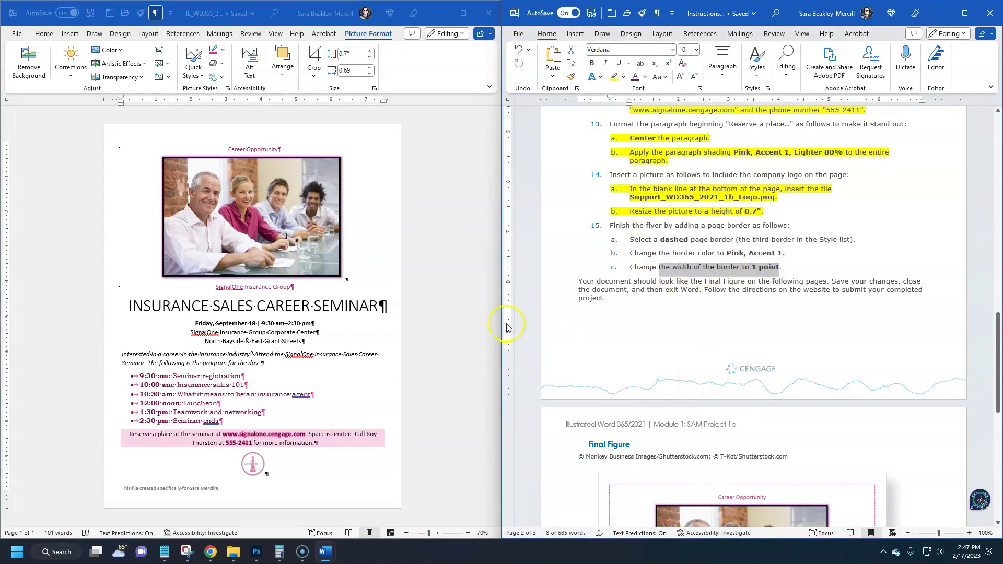
{"action": "left_click", "coordinate": [46, 16]}
{"action": "left_click", "coordinate": [44, 34]}
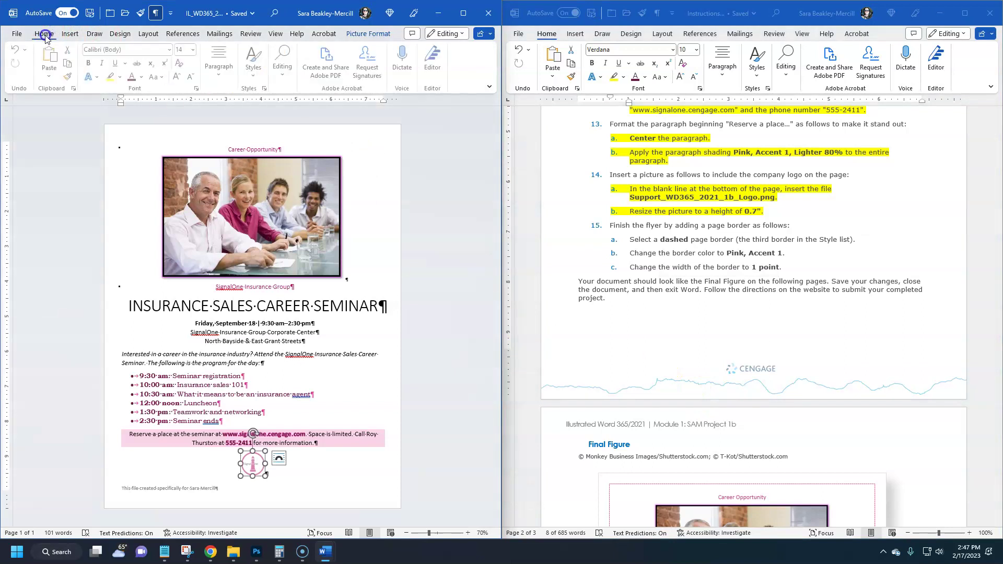
{"action": "left_click", "coordinate": [223, 80]}
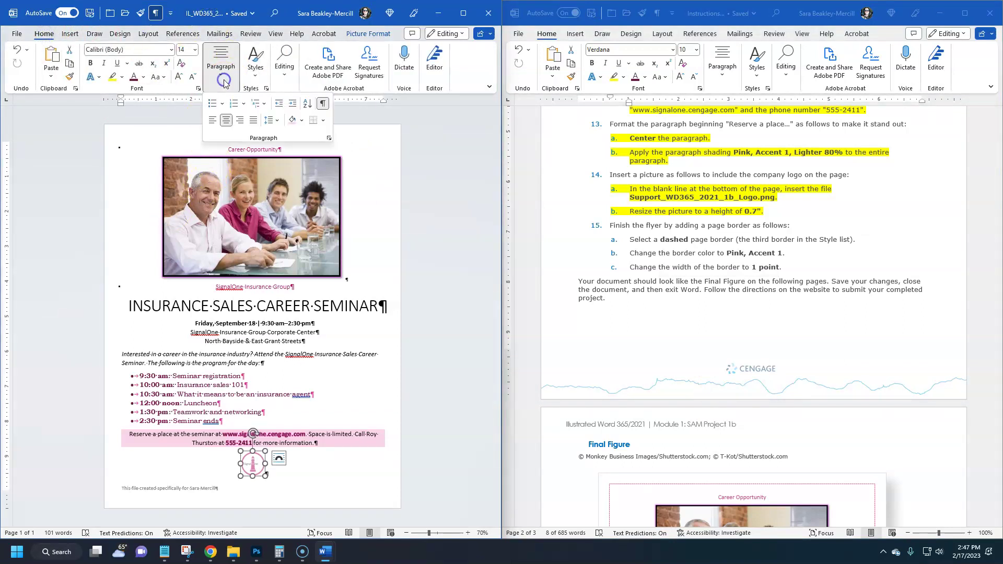
{"action": "left_click", "coordinate": [325, 122]}
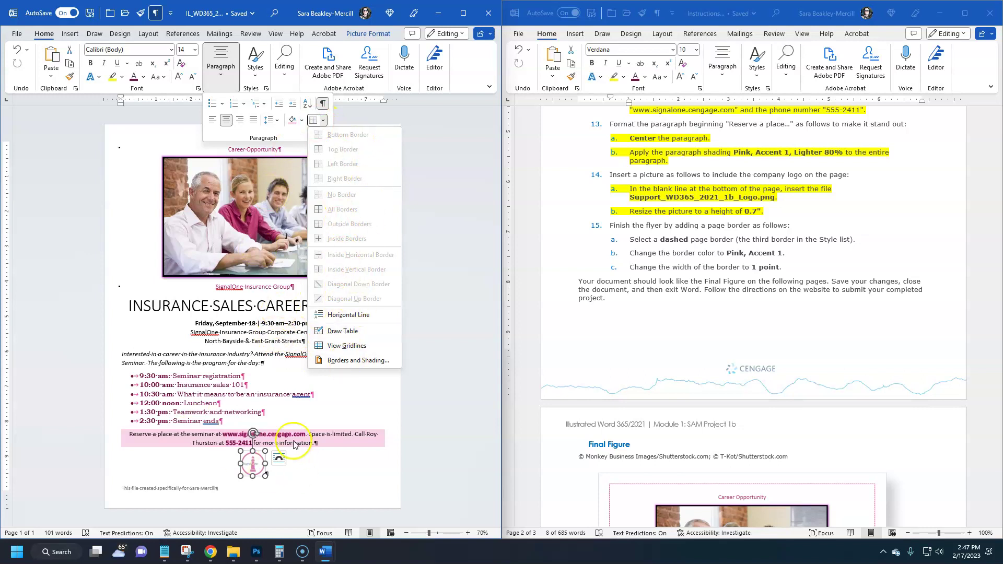
{"action": "left_click", "coordinate": [252, 458]}
{"action": "left_click", "coordinate": [249, 341]}
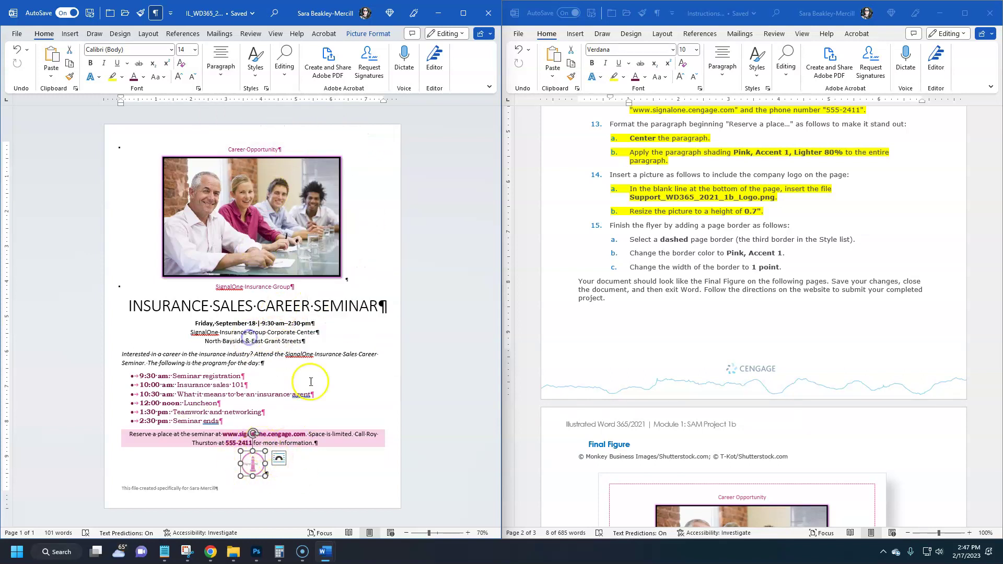
{"action": "left_click", "coordinate": [252, 327]}
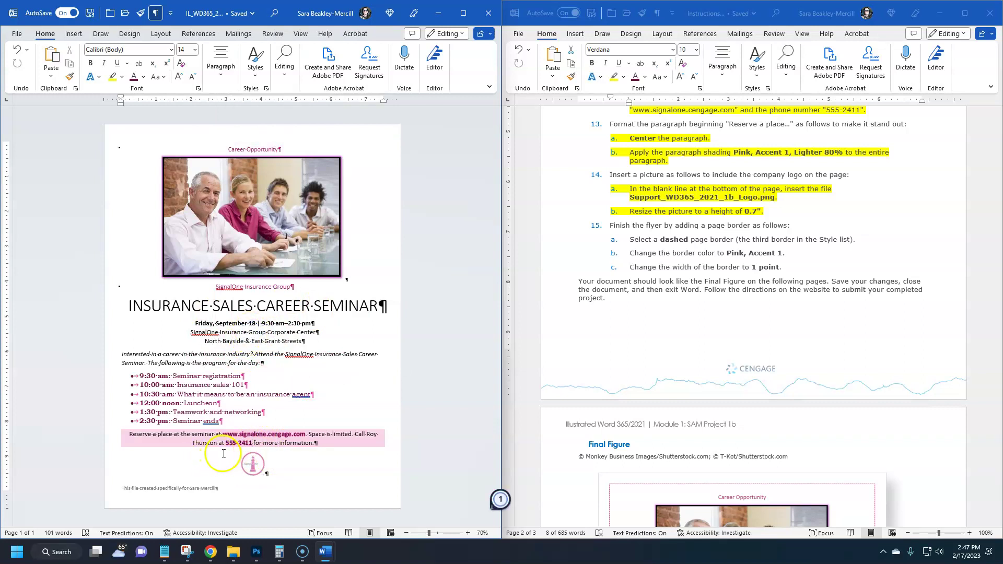
{"action": "left_click", "coordinate": [221, 67]}
{"action": "left_click", "coordinate": [324, 122]}
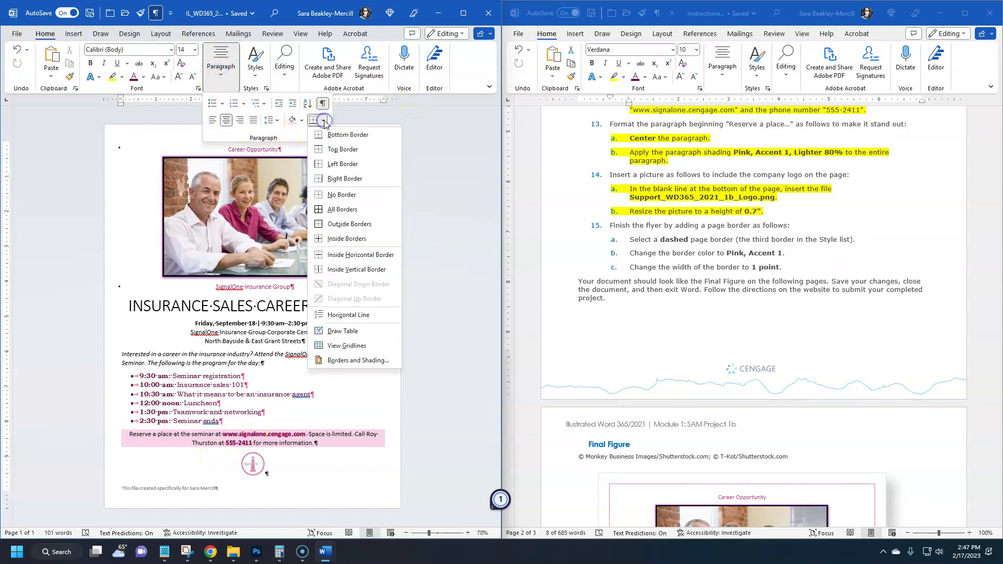
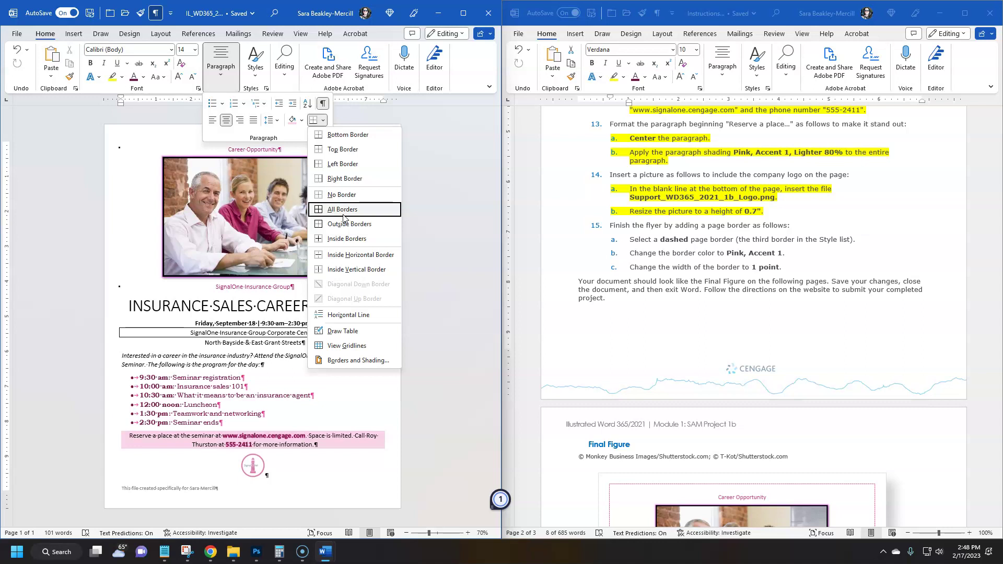
{"action": "left_click", "coordinate": [330, 363]}
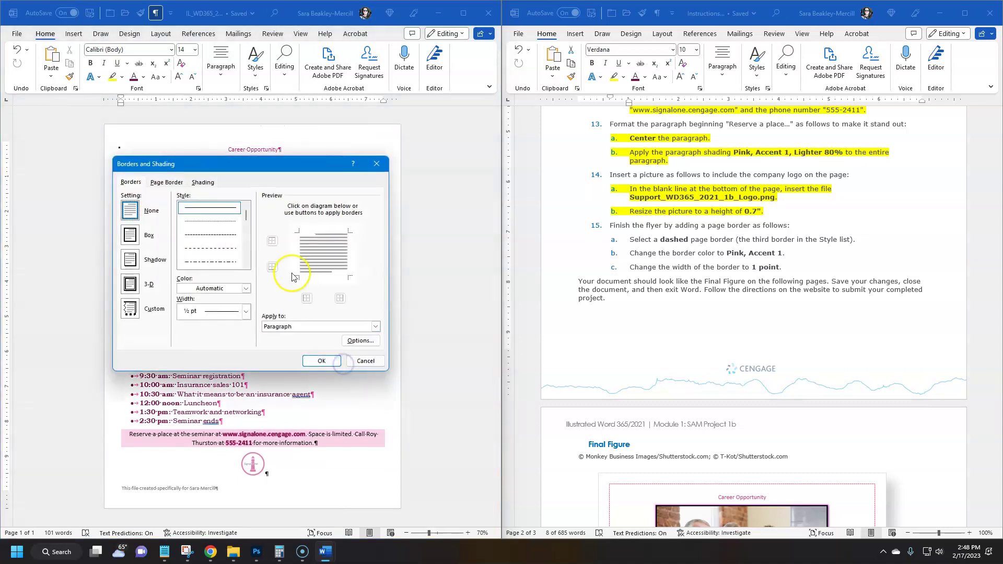
{"action": "mouse_move", "coordinate": [292, 188]}
{"action": "left_mouse_down"}
{"action": "mouse_move", "coordinate": [441, 182]}
{"action": "mouse_move", "coordinate": [273, 149]}
{"action": "left_mouse_up"}
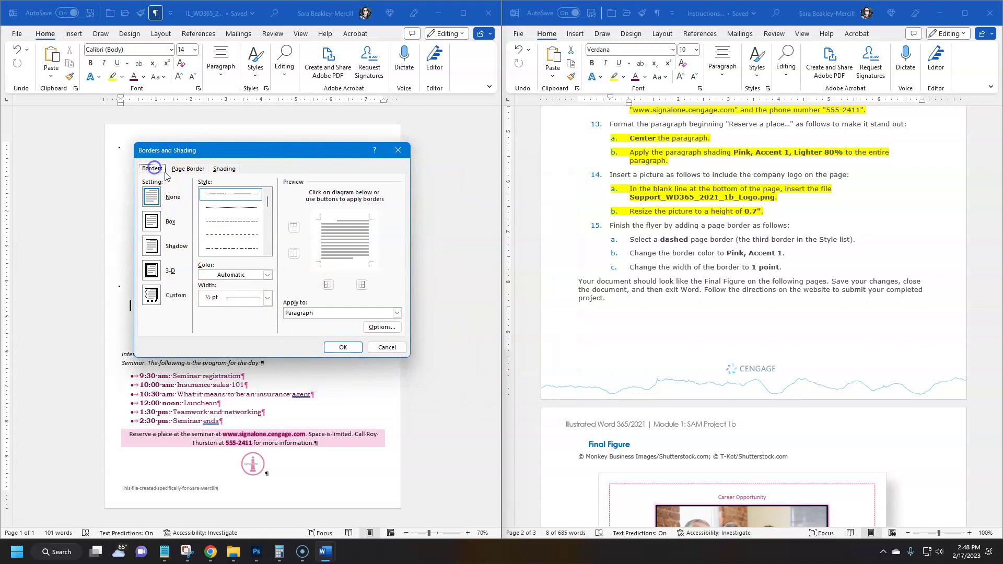
{"action": "left_click", "coordinate": [190, 168]}
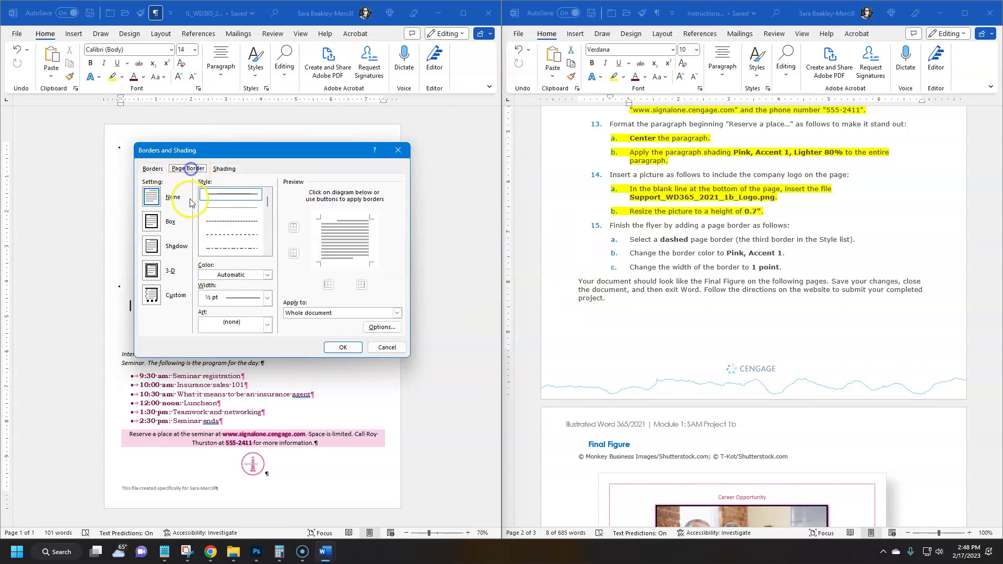
{"action": "left_click", "coordinate": [219, 171]}
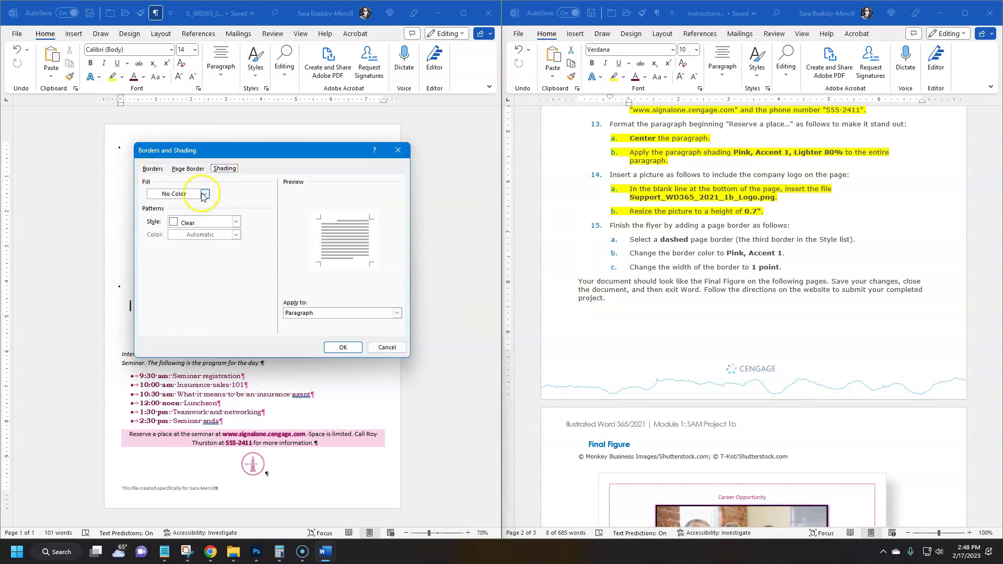
{"action": "left_click", "coordinate": [151, 169]}
{"action": "mouse_move", "coordinate": [172, 158]}
{"action": "left_mouse_down"}
{"action": "mouse_move", "coordinate": [412, 168]}
{"action": "mouse_move", "coordinate": [349, 188]}
{"action": "left_mouse_up"}
{"action": "left_click", "coordinate": [366, 200]}
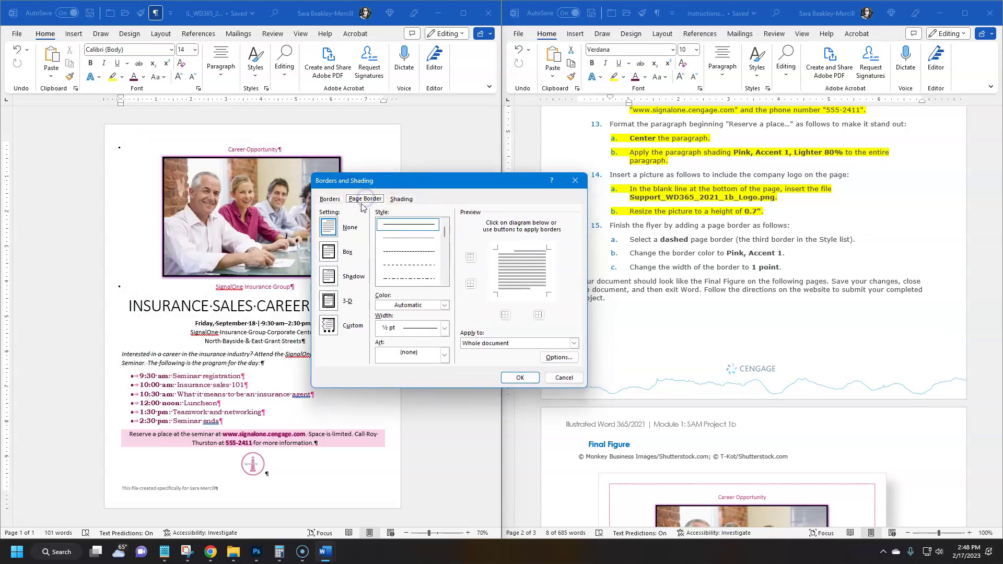
{"action": "left_click_drag", "start_coordinate": [358, 187], "coordinate": [258, 184]}
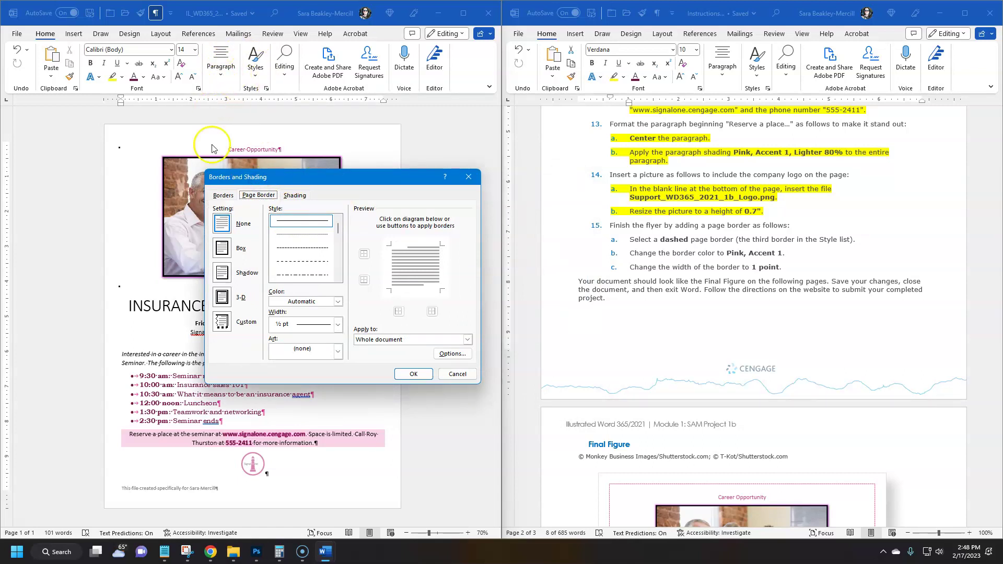
{"action": "left_click", "coordinate": [458, 374]}
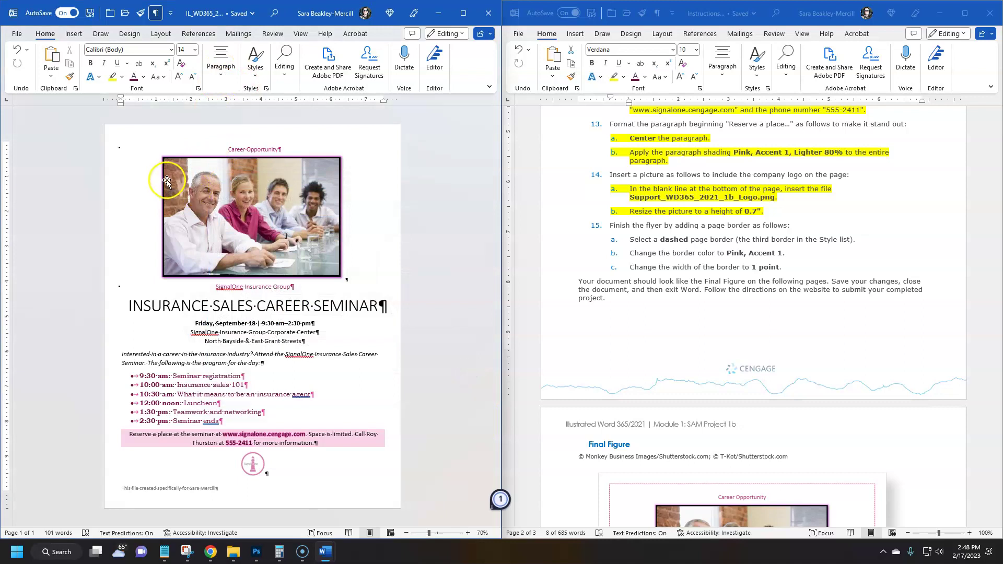
- Open the flyer's page border settings and choose the dashed line style, the third in the style list
{"action": "left_click", "coordinate": [129, 35]}
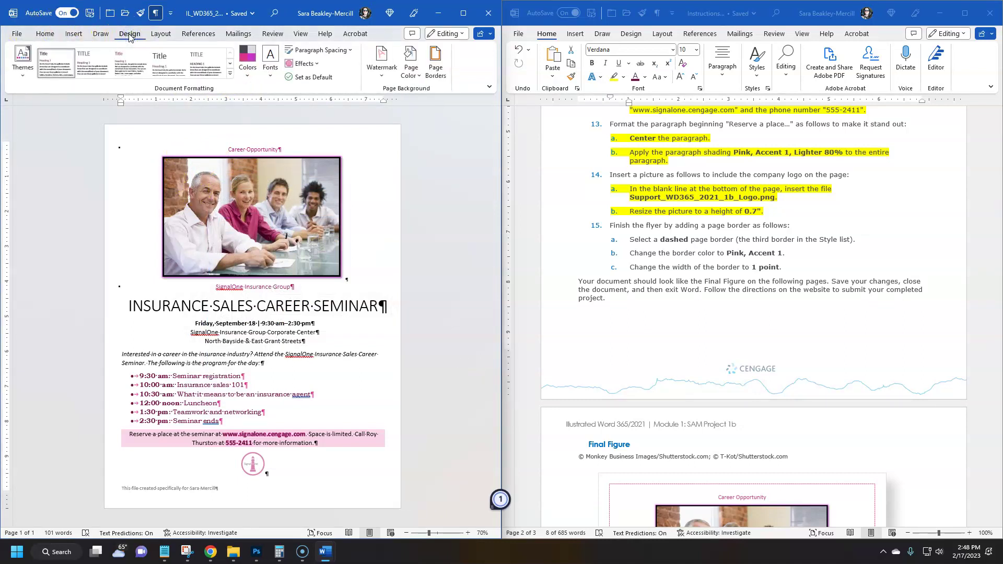
{"action": "left_click", "coordinate": [436, 62]}
{"action": "left_click_drag", "start_coordinate": [295, 183], "coordinate": [243, 172]}
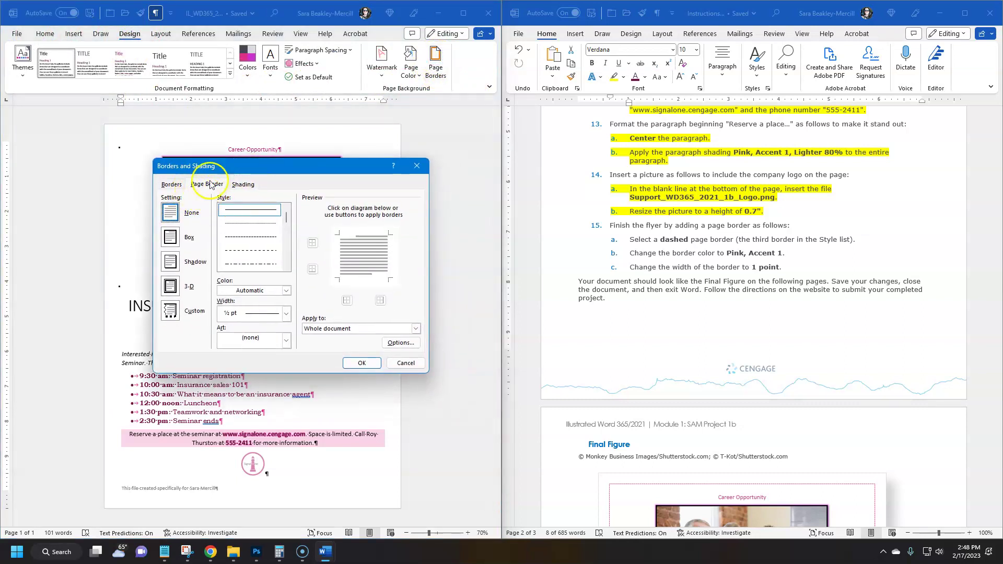
{"action": "left_click", "coordinate": [171, 183]}
{"action": "left_click", "coordinate": [206, 184]}
{"action": "left_click", "coordinate": [243, 184]}
{"action": "left_click", "coordinate": [206, 184]}
{"action": "left_click", "coordinate": [172, 184]}
{"action": "left_click", "coordinate": [205, 185]}
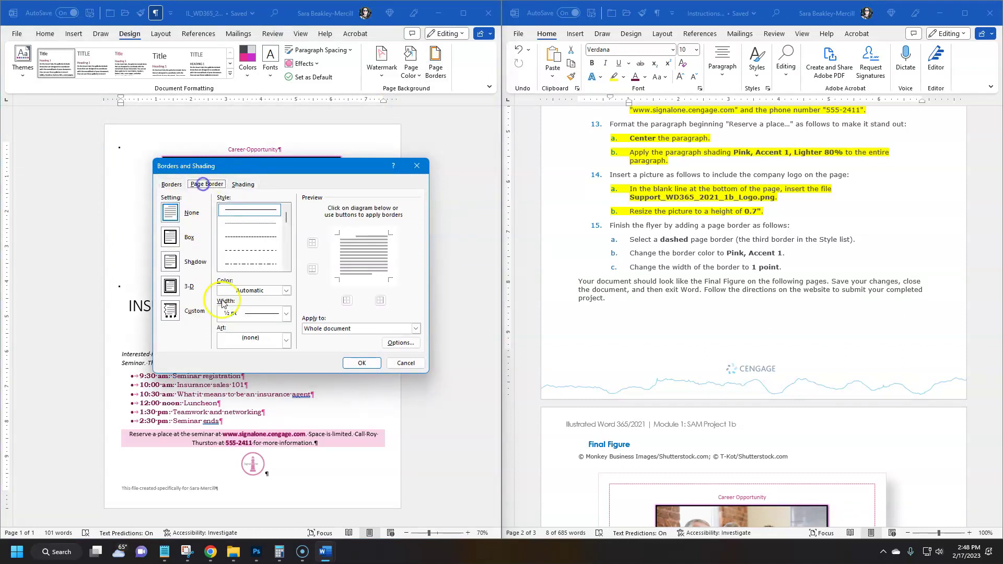
{"action": "left_click_drag", "start_coordinate": [251, 172], "coordinate": [361, 165]}
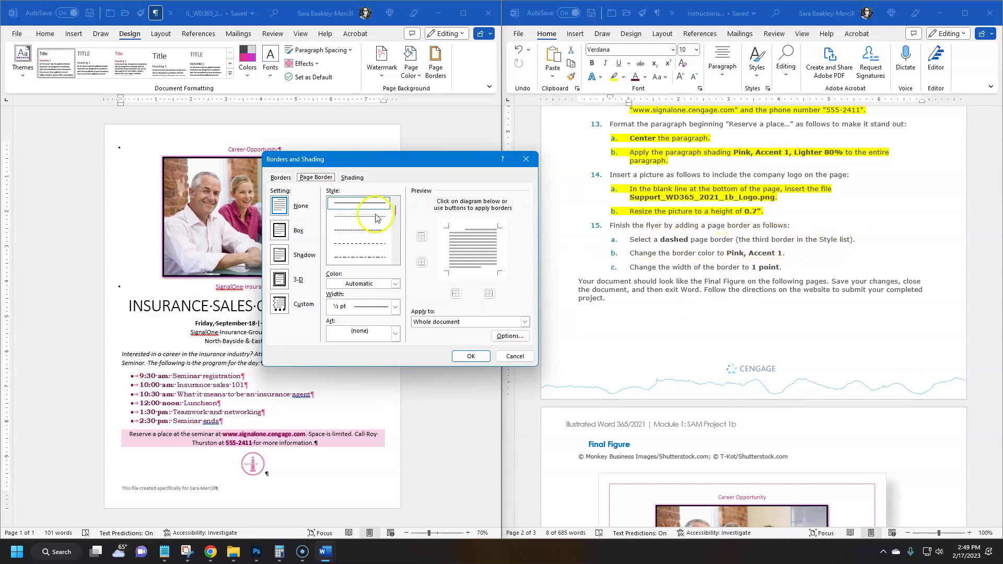
{"action": "left_click", "coordinate": [355, 230]}
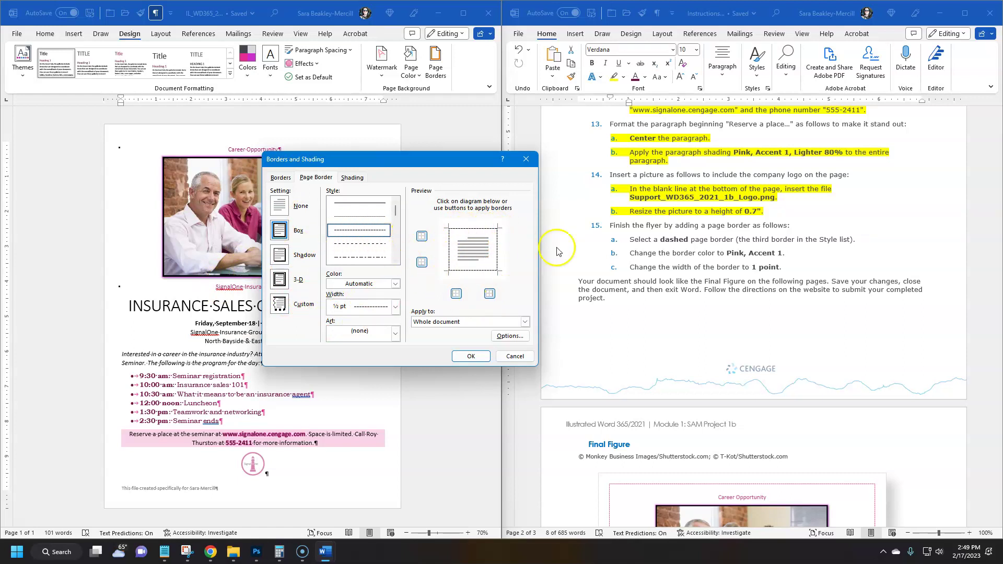
- Set the page border color to Pink, Accent 1 and its width to 1 pt, and apply the border to the whole document
{"action": "left_click", "coordinate": [396, 306]}
{"action": "left_click", "coordinate": [395, 306]}
{"action": "left_click", "coordinate": [395, 283]}
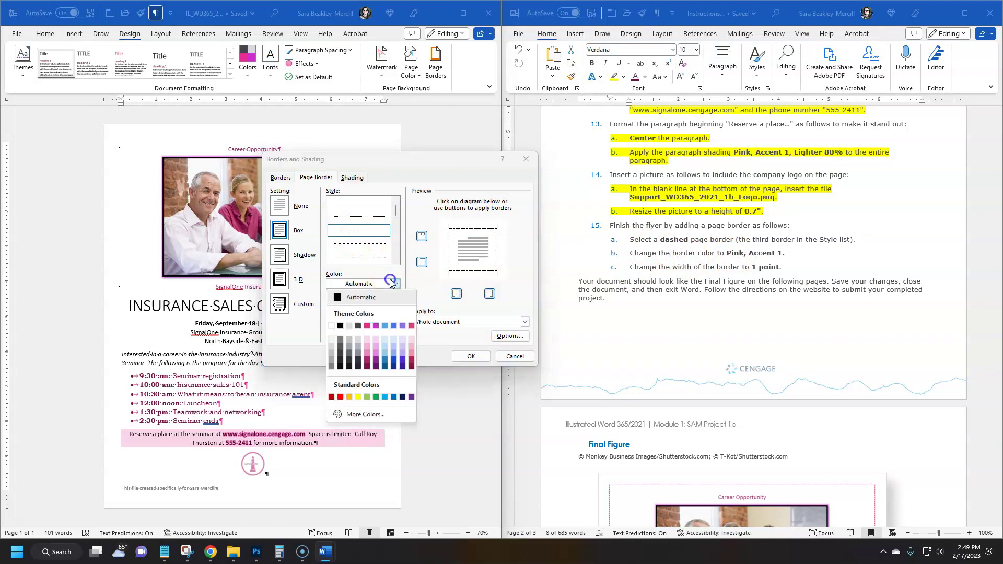
{"action": "left_click", "coordinate": [367, 326]}
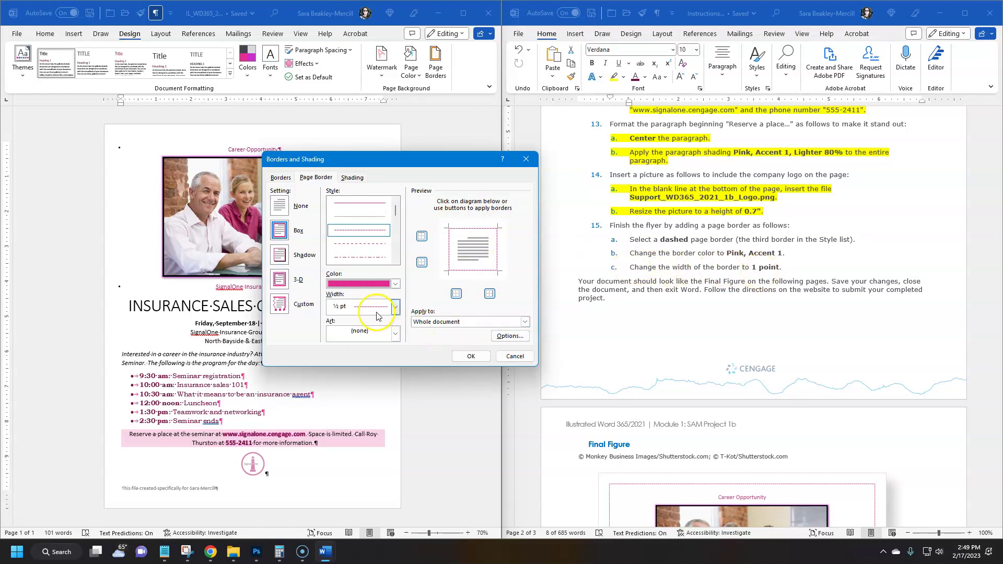
{"action": "left_click", "coordinate": [395, 308]}
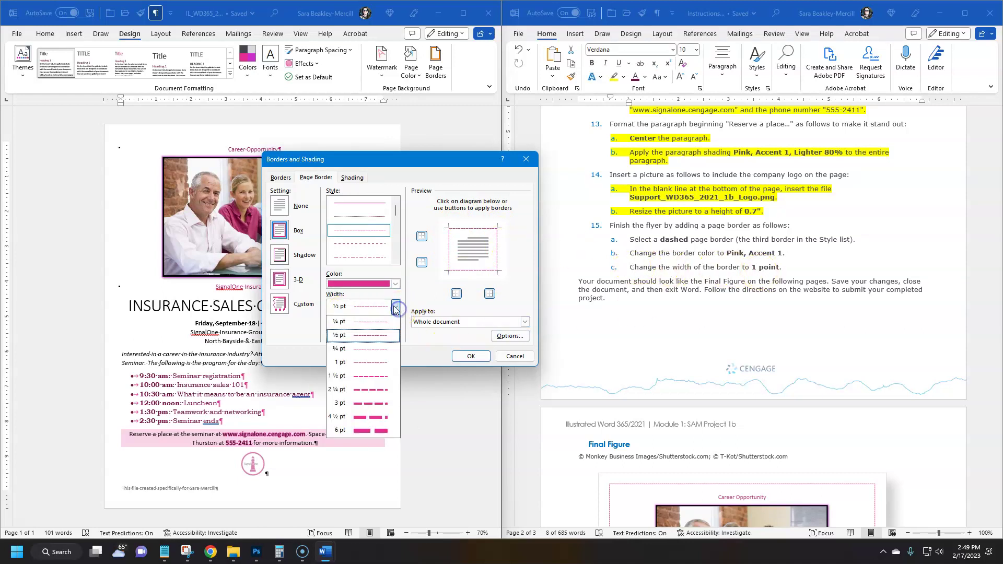
{"action": "left_click", "coordinate": [367, 362]}
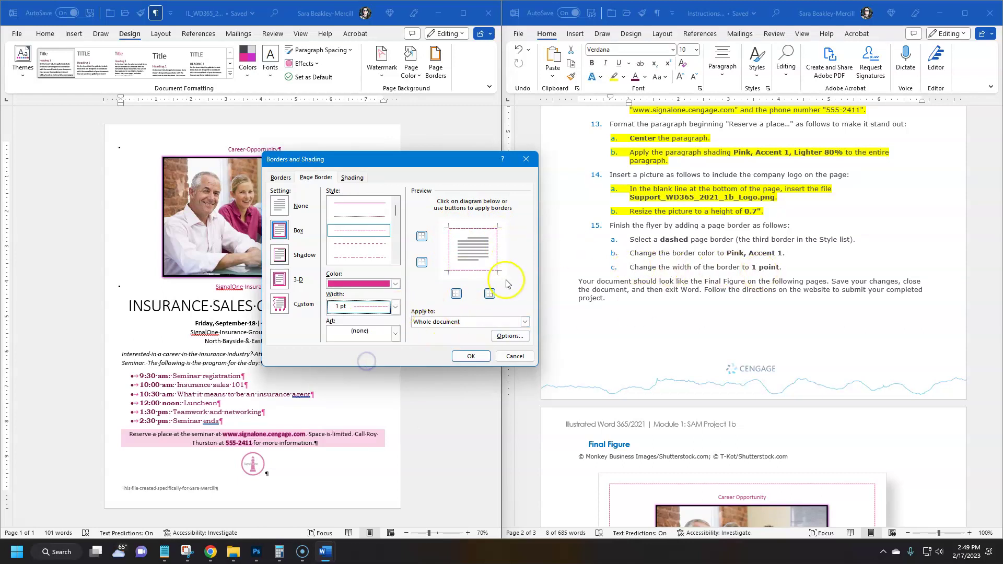
{"action": "left_click", "coordinate": [472, 358]}
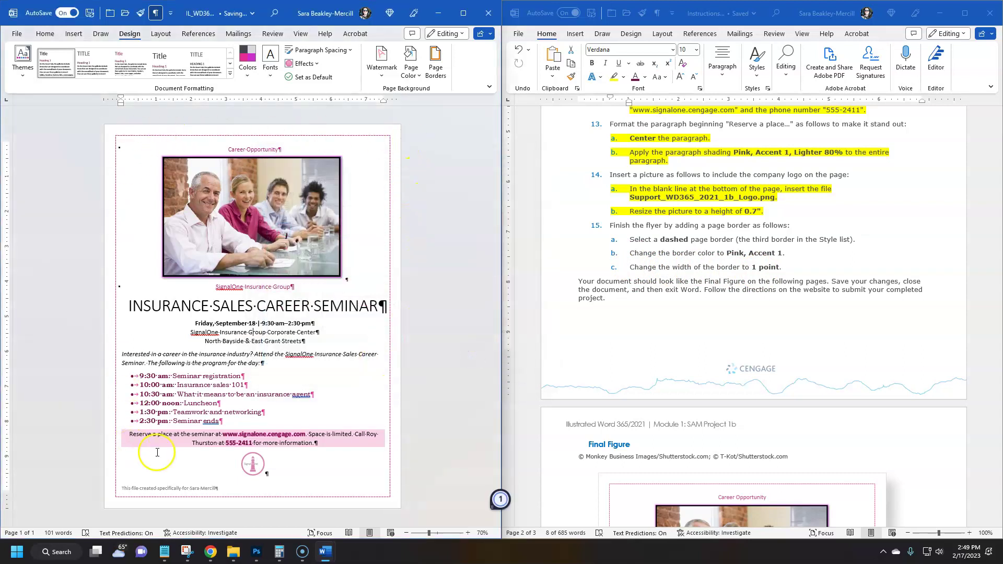
- Compare the flyer with the Final Figure in the instructions and check the logo's height setting
{"action": "scroll", "coordinate": [640, 308], "scroll_direction": "down", "scroll_amount": 10}
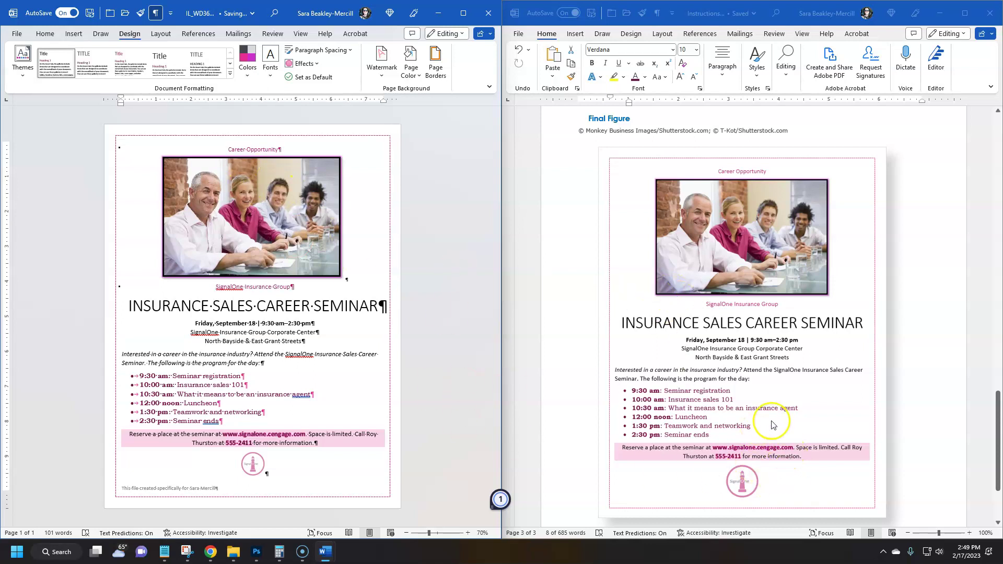
{"action": "scroll", "coordinate": [768, 428], "scroll_direction": "down", "scroll_amount": 1}
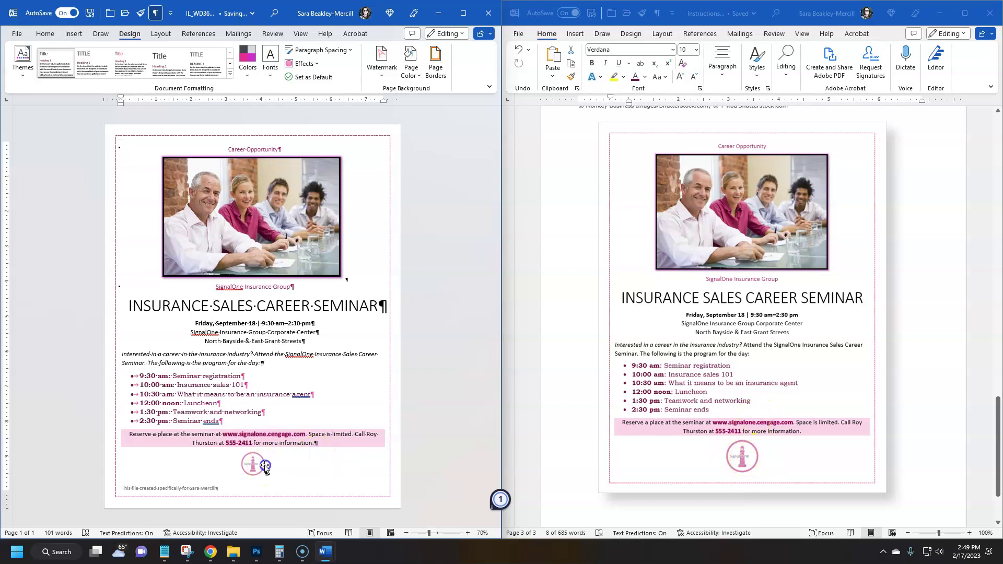
{"action": "left_click", "coordinate": [265, 467]}
{"action": "left_click", "coordinate": [369, 33]}
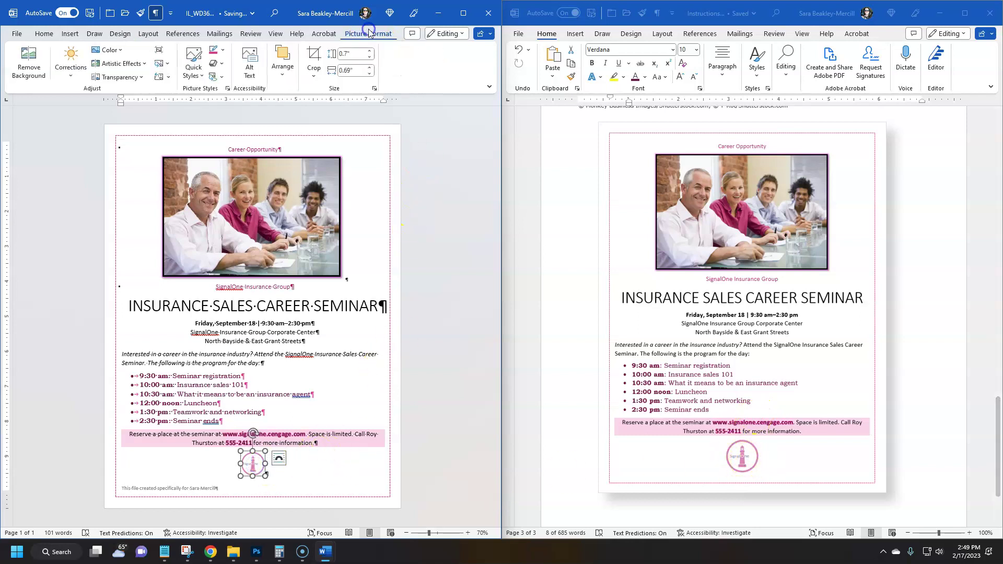
{"action": "scroll", "coordinate": [630, 363], "scroll_direction": "up", "scroll_amount": 10}
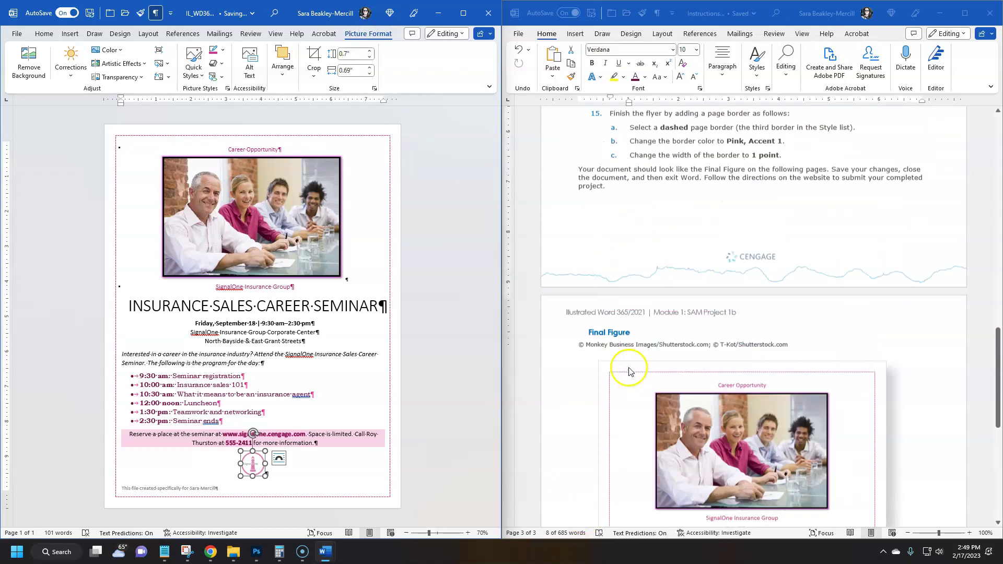
- Highlight steps 15a to 15c of the instructions in yellow
{"action": "left_click_drag", "start_coordinate": [782, 342], "coordinate": [629, 316]}
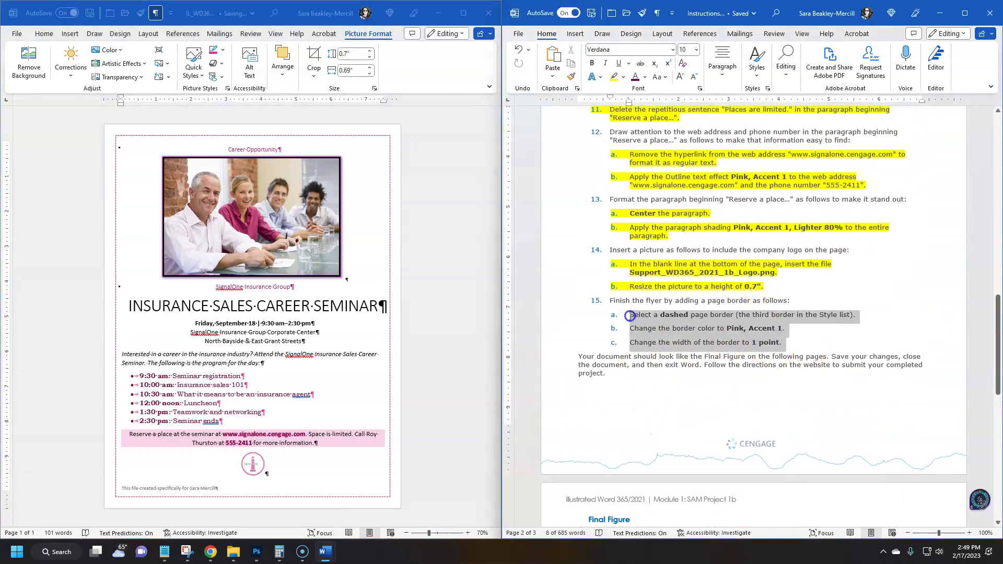
{"action": "left_click", "coordinate": [615, 77]}
{"action": "left_click", "coordinate": [378, 175]}
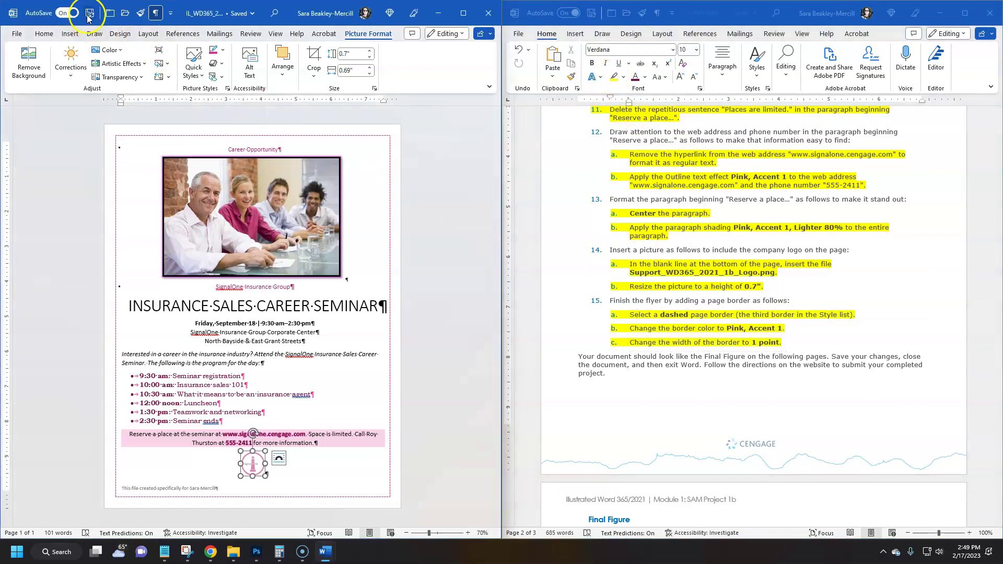
- Read the closing instructions below step 15 on saving and submitting, and close both the flyer and the instructions document
{"action": "left_click_drag", "start_coordinate": [337, 13], "coordinate": [502, 28]}
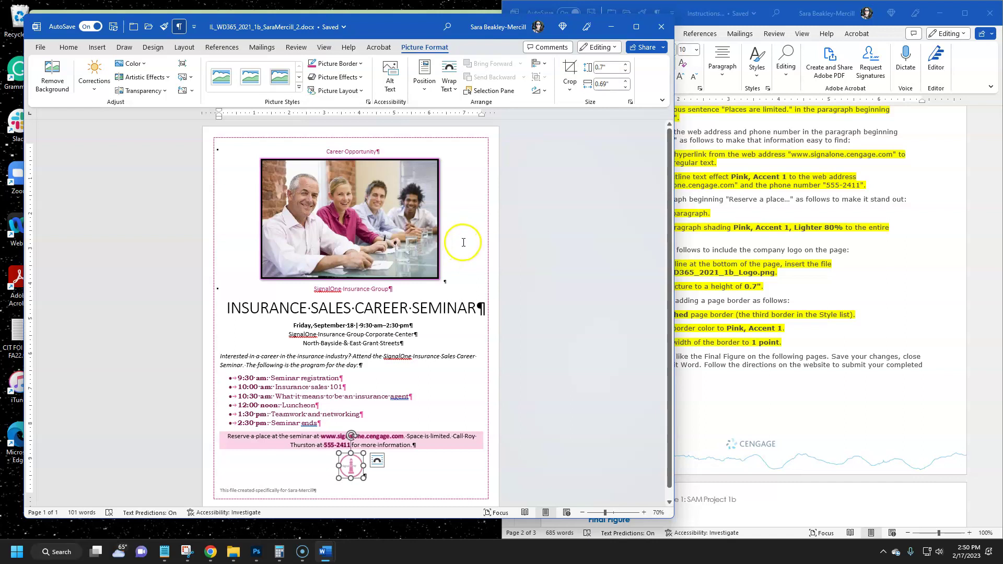
{"action": "left_click", "coordinate": [805, 278]}
{"action": "scroll", "coordinate": [701, 351], "scroll_direction": "down", "scroll_amount": 3}
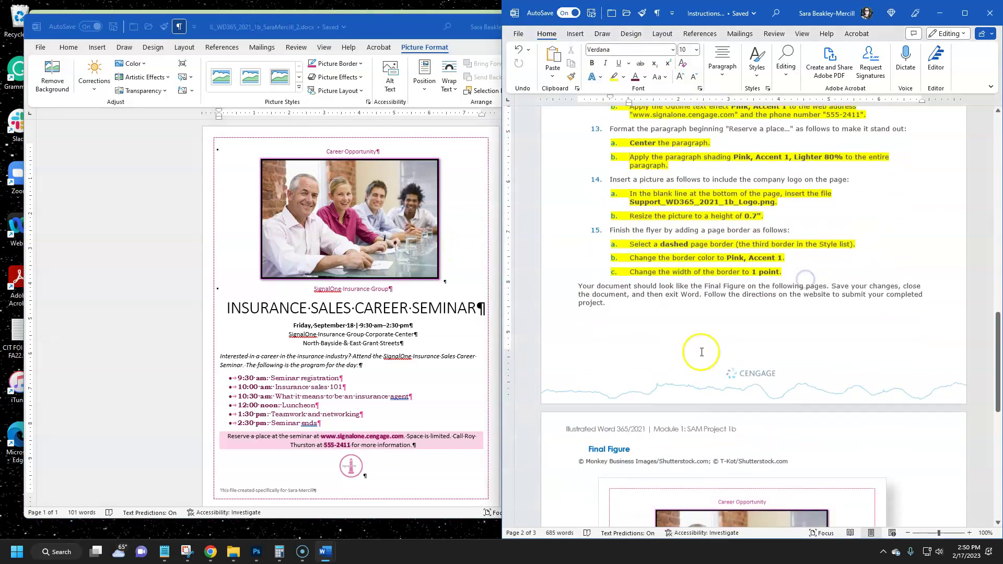
{"action": "scroll", "coordinate": [762, 347], "scroll_direction": "down", "scroll_amount": 3}
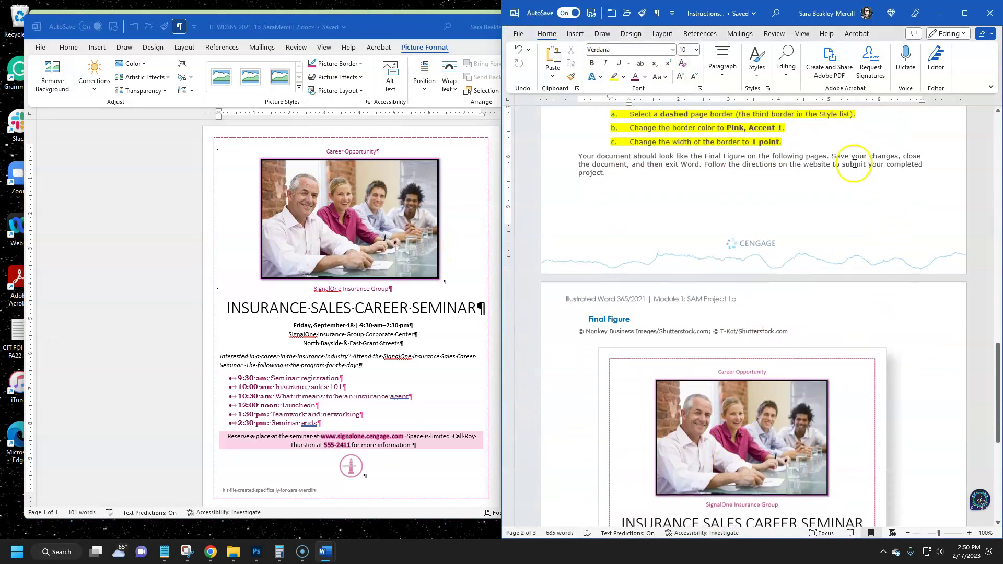
{"action": "left_click_drag", "start_coordinate": [831, 156], "coordinate": [898, 156]}
{"action": "left_click_drag", "start_coordinate": [585, 165], "coordinate": [728, 166]}
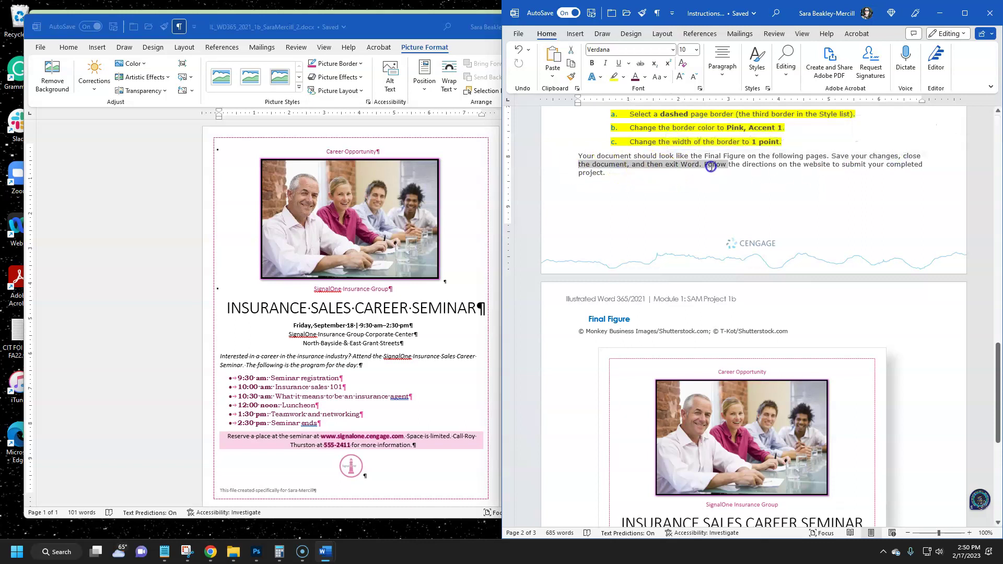
{"action": "left_click", "coordinate": [708, 210]}
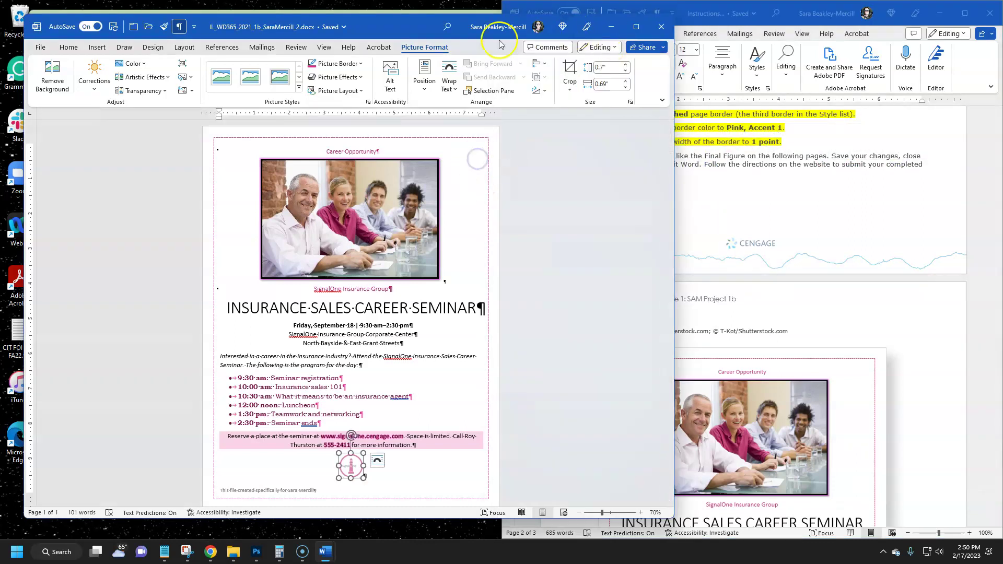
{"action": "left_click", "coordinate": [655, 32]}
{"action": "left_click", "coordinate": [990, 13]}
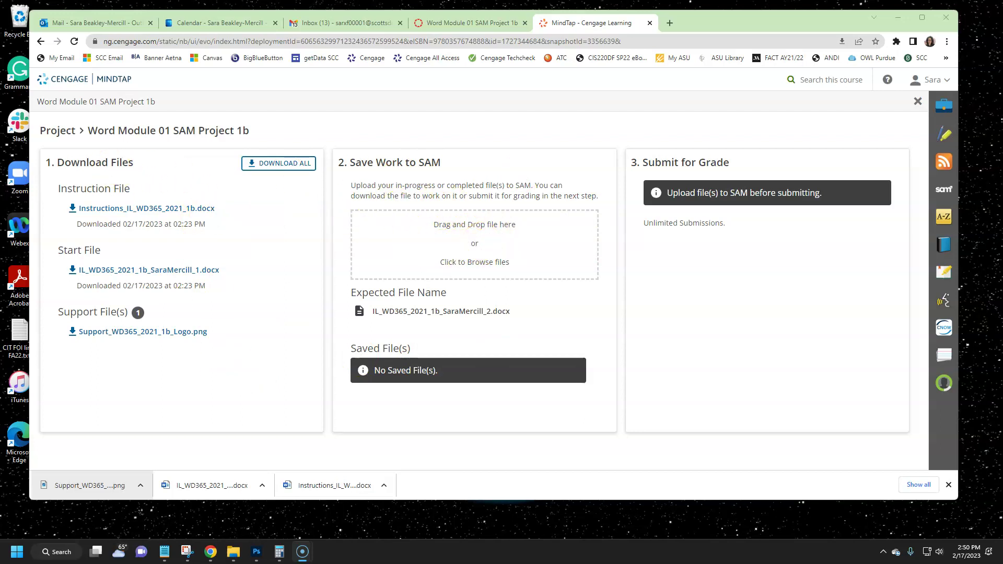
- Try to upload the start file ending in _1 from the SP23 1b project folder to the project's Save Work to SAM area
{"action": "left_click_drag", "start_coordinate": [216, 147], "coordinate": [417, 342]}
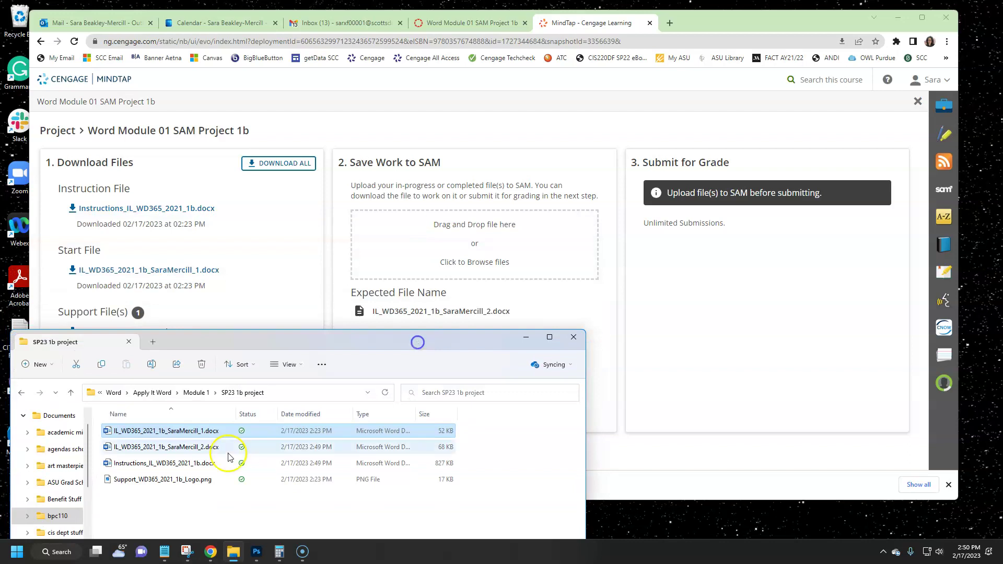
{"action": "left_click", "coordinate": [200, 453]}
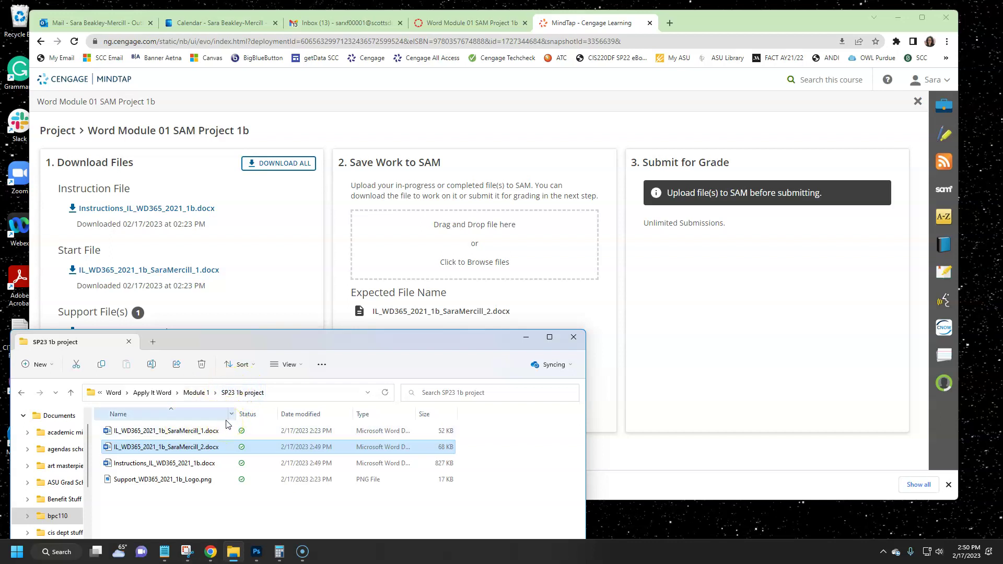
{"action": "left_click_drag", "start_coordinate": [149, 433], "coordinate": [473, 219]}
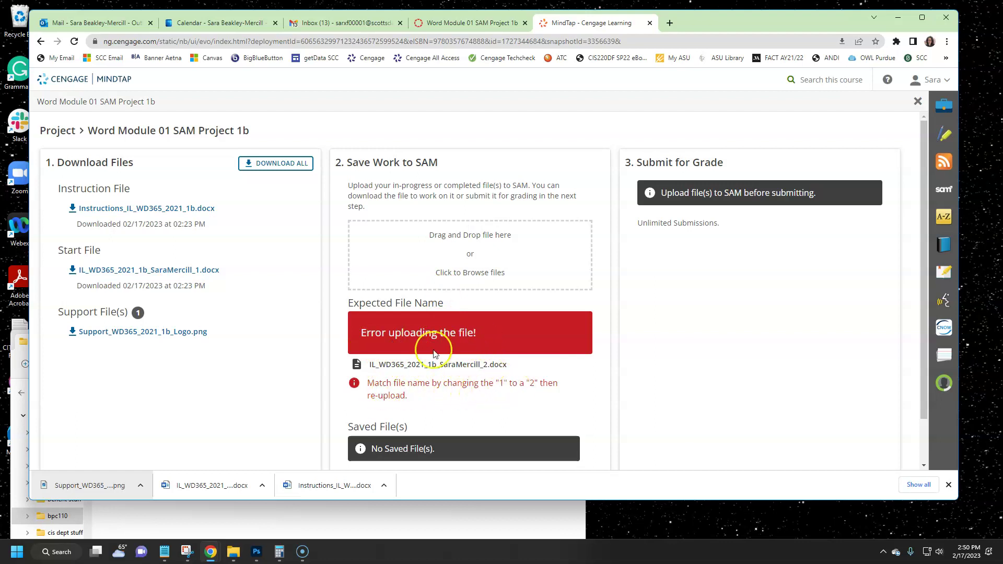
- Upload the finished flyer file ending in _2 from the project folder to SAM and submit it for grading
{"action": "left_click", "coordinate": [193, 522]}
{"action": "left_click", "coordinate": [161, 448]}
{"action": "left_click_drag", "start_coordinate": [155, 450], "coordinate": [439, 269]}
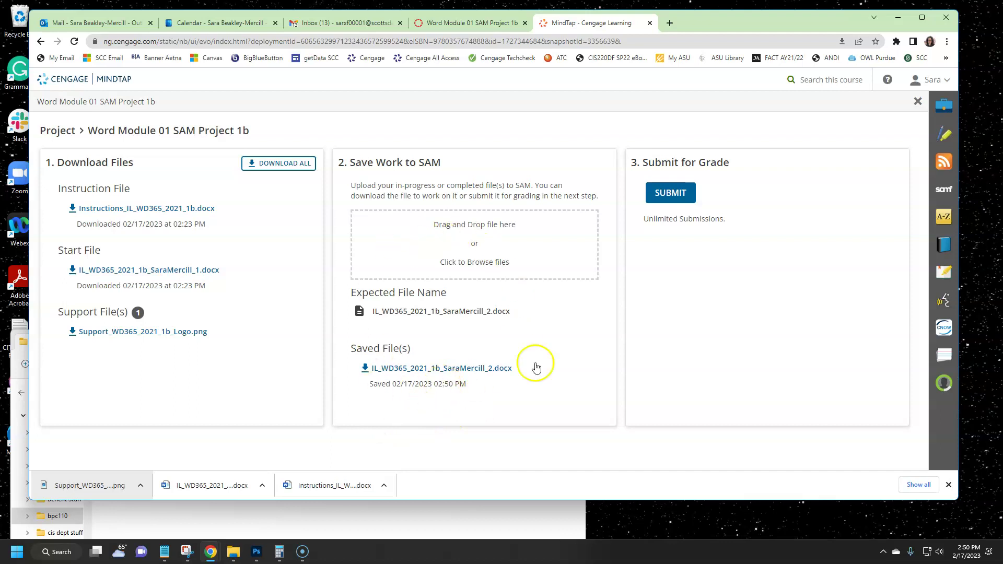
{"action": "left_click", "coordinate": [677, 202]}
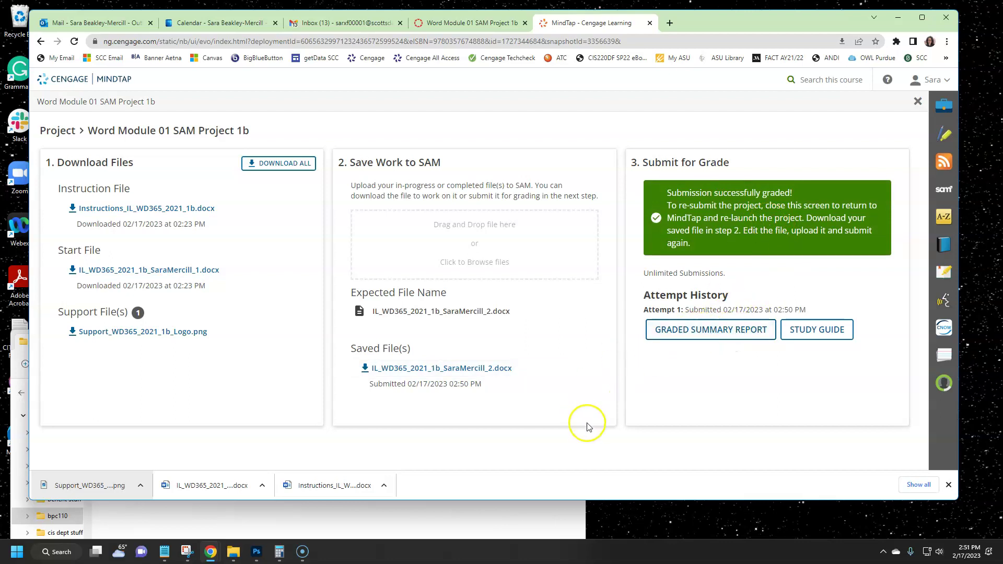
- Download the graded summary report for attempt 1, open it and check the score in its heading
{"action": "left_click", "coordinate": [708, 329]}
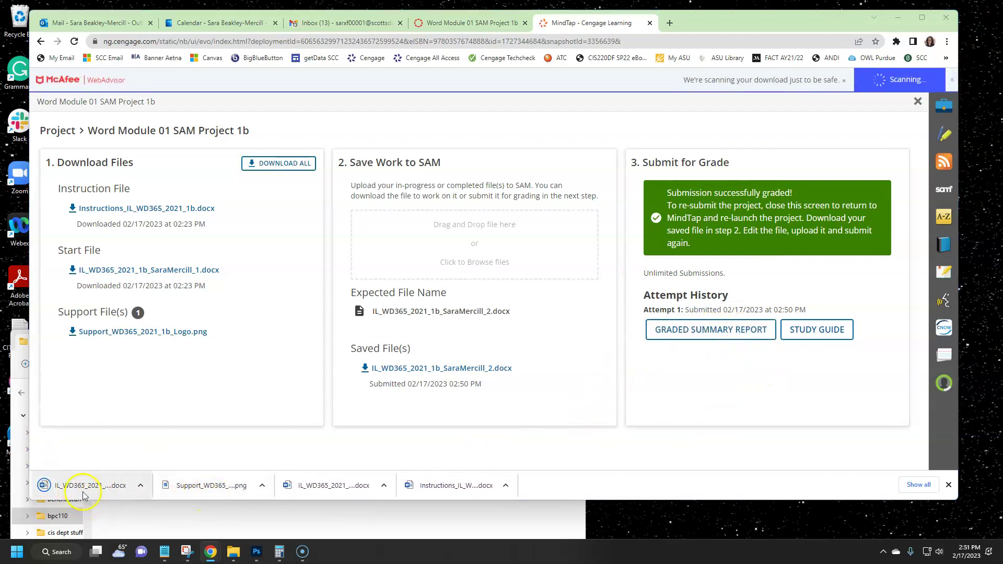
{"action": "left_click", "coordinate": [81, 486]}
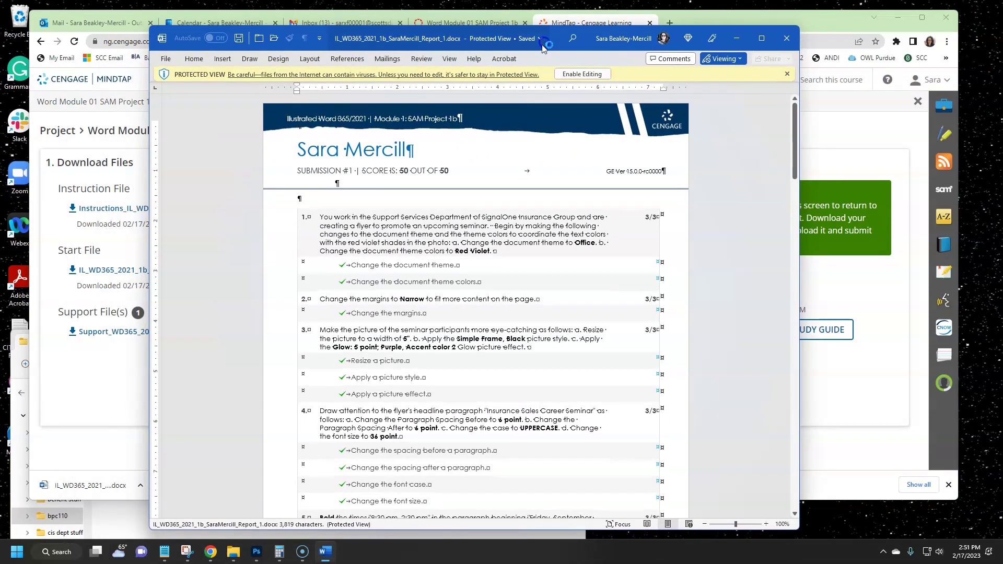
{"action": "left_click", "coordinate": [412, 174]}
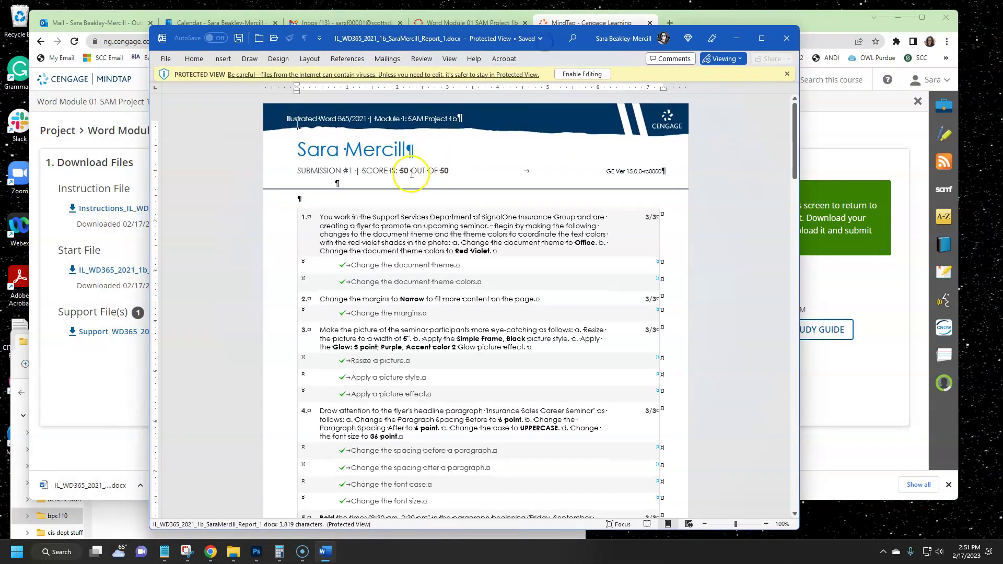
{"action": "left_click_drag", "start_coordinate": [402, 168], "coordinate": [453, 172]}
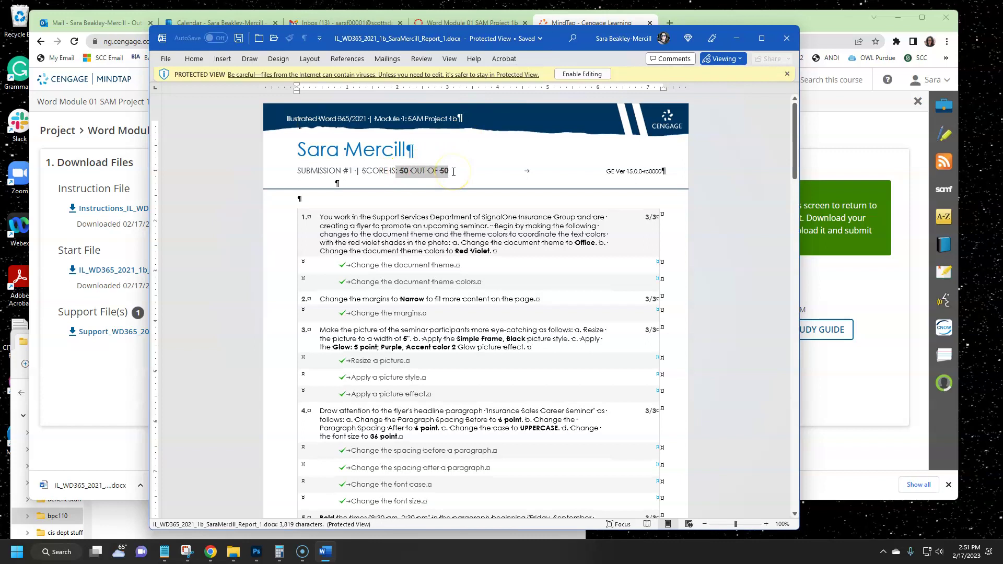
{"action": "double_click", "coordinate": [403, 171]}
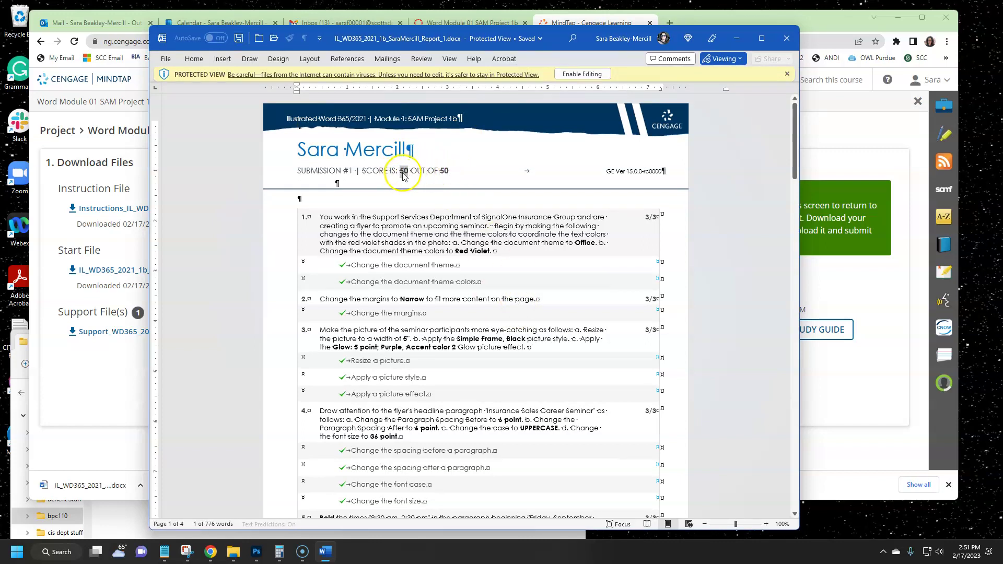
{"action": "left_click", "coordinate": [403, 175]}
- Enable editing of the graded report in Word and hide its formatting marks
{"action": "scroll", "coordinate": [578, 262], "scroll_direction": "down", "scroll_amount": 5}
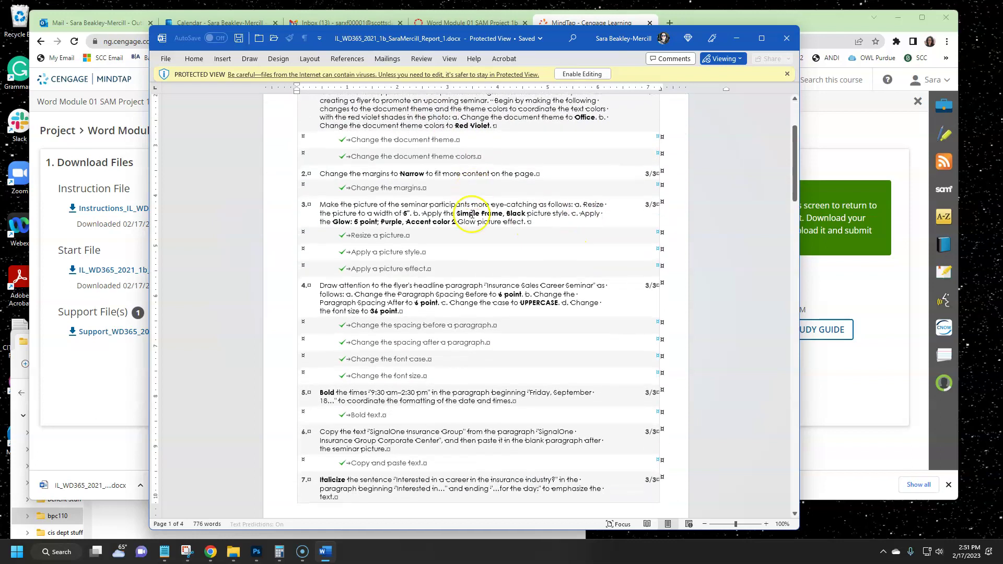
{"action": "scroll", "coordinate": [585, 173], "scroll_direction": "up", "scroll_amount": 3}
{"action": "left_click", "coordinate": [584, 74]}
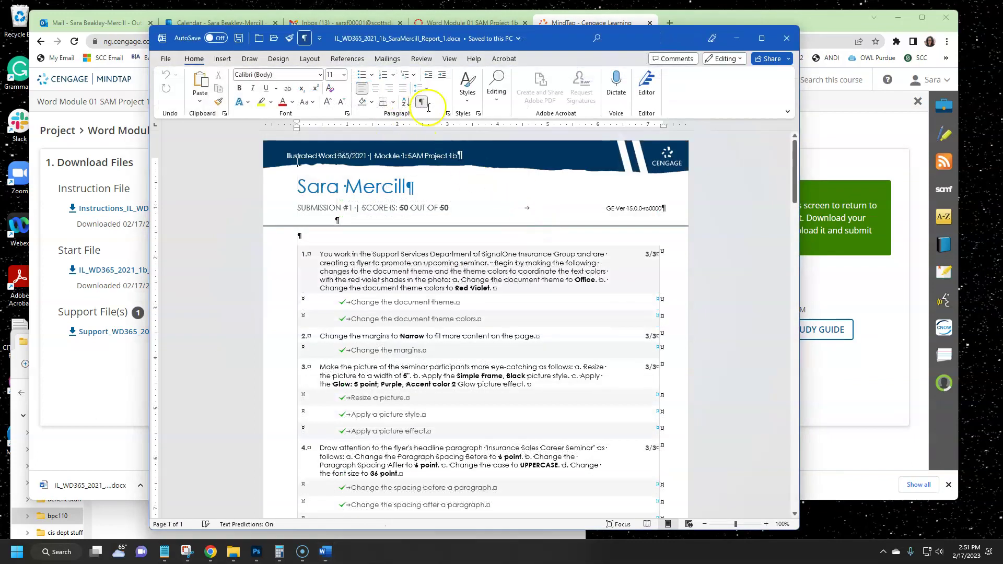
{"action": "left_click", "coordinate": [421, 102]}
- Review the points for each graded step and the flyer copy at the end of the report, and close the report
{"action": "scroll", "coordinate": [522, 292], "scroll_direction": "down", "scroll_amount": 5}
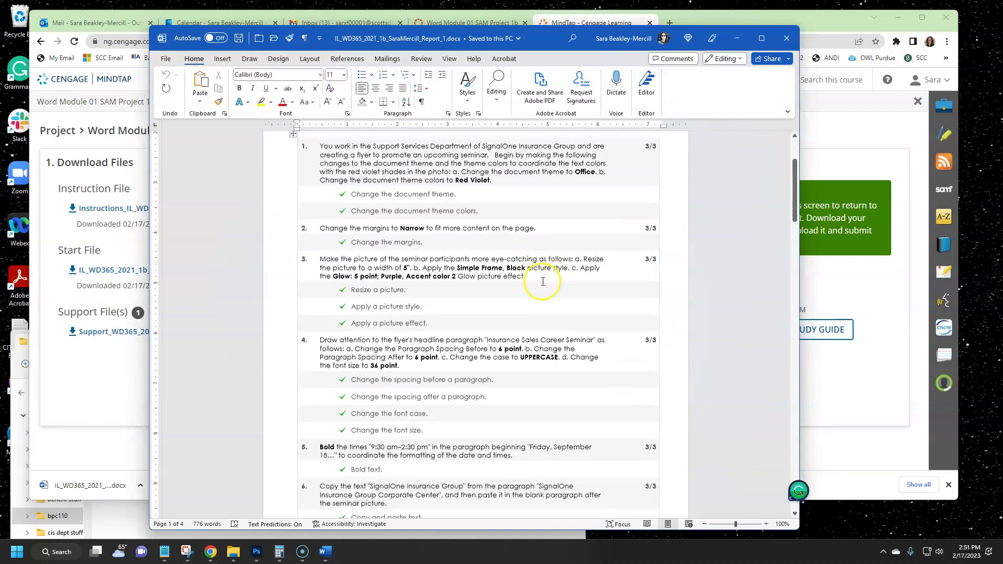
{"action": "scroll", "coordinate": [540, 280], "scroll_direction": "down", "scroll_amount": 4}
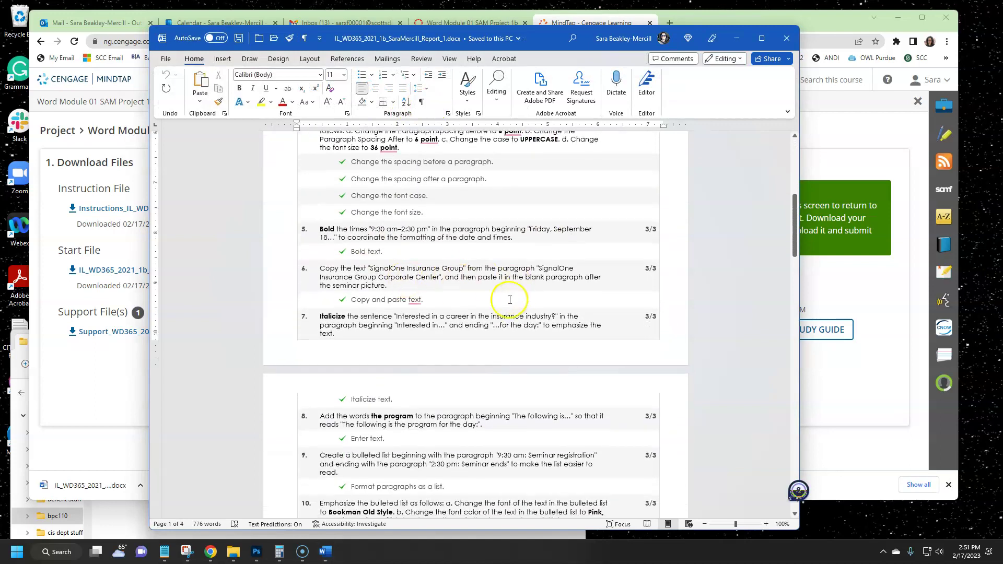
{"action": "left_click", "coordinate": [399, 252]}
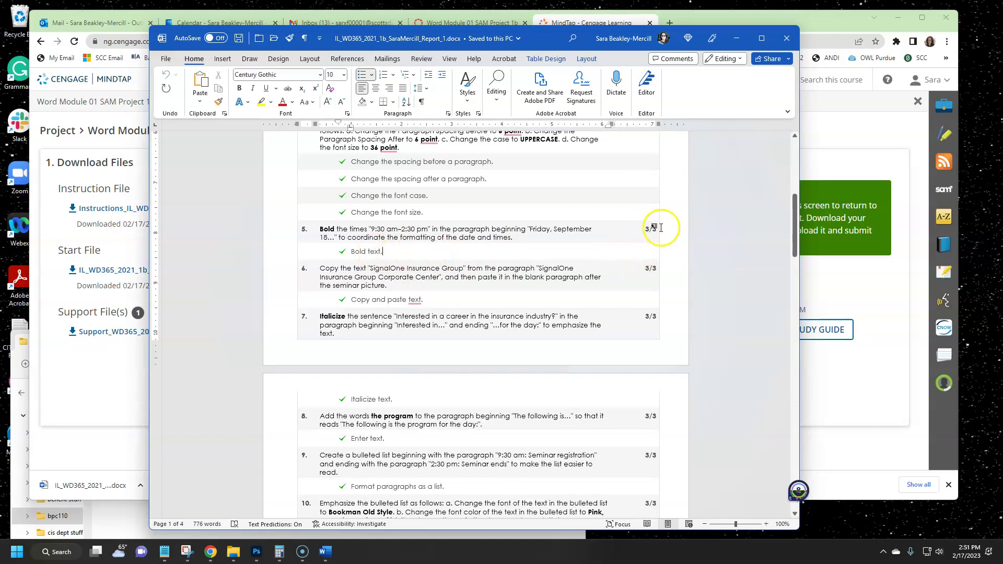
{"action": "scroll", "coordinate": [537, 289], "scroll_direction": "down", "scroll_amount": 3}
{"action": "scroll", "coordinate": [528, 296], "scroll_direction": "down", "scroll_amount": 15}
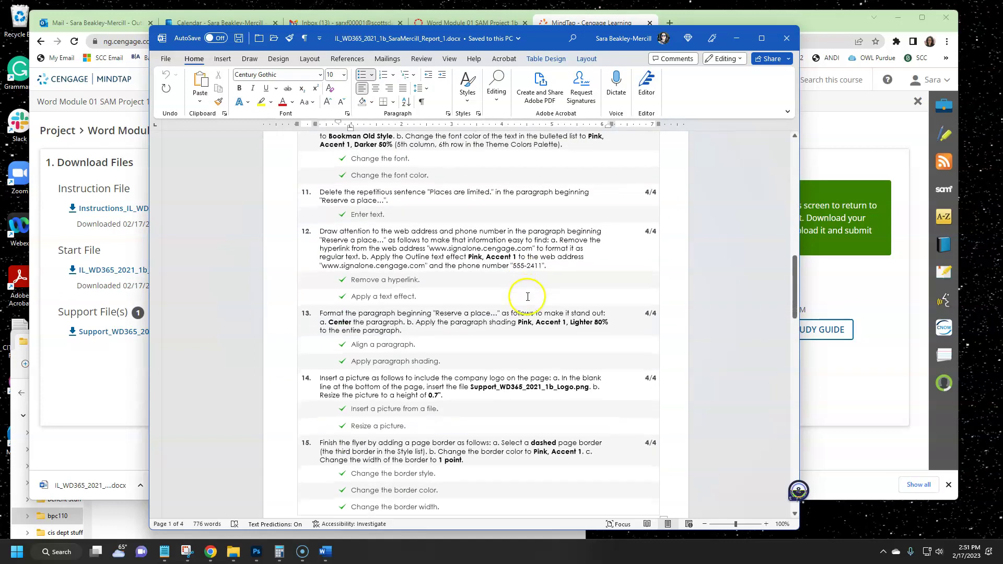
{"action": "scroll", "coordinate": [528, 297], "scroll_direction": "down", "scroll_amount": 10}
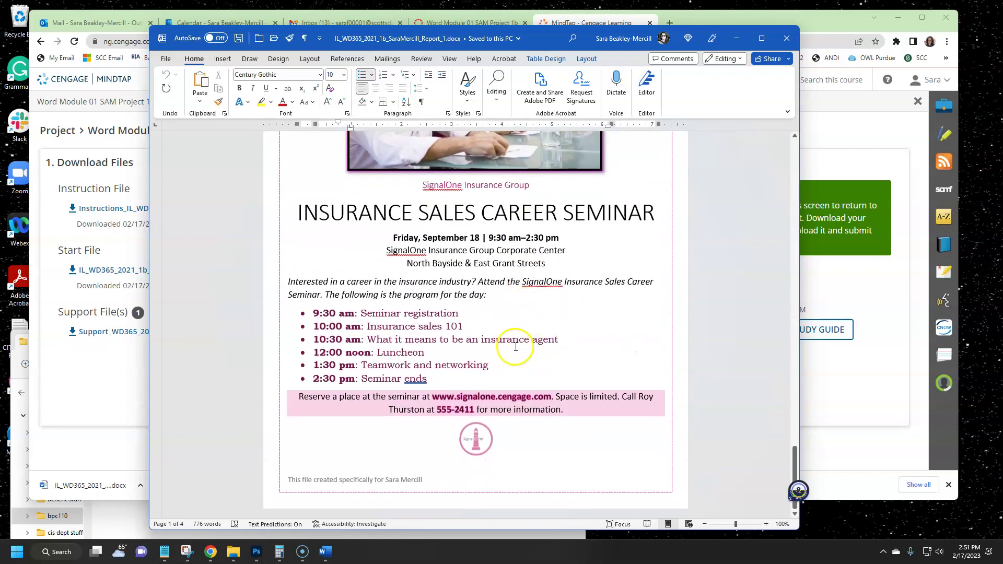
{"action": "scroll", "coordinate": [544, 314], "scroll_direction": "up", "scroll_amount": 15}
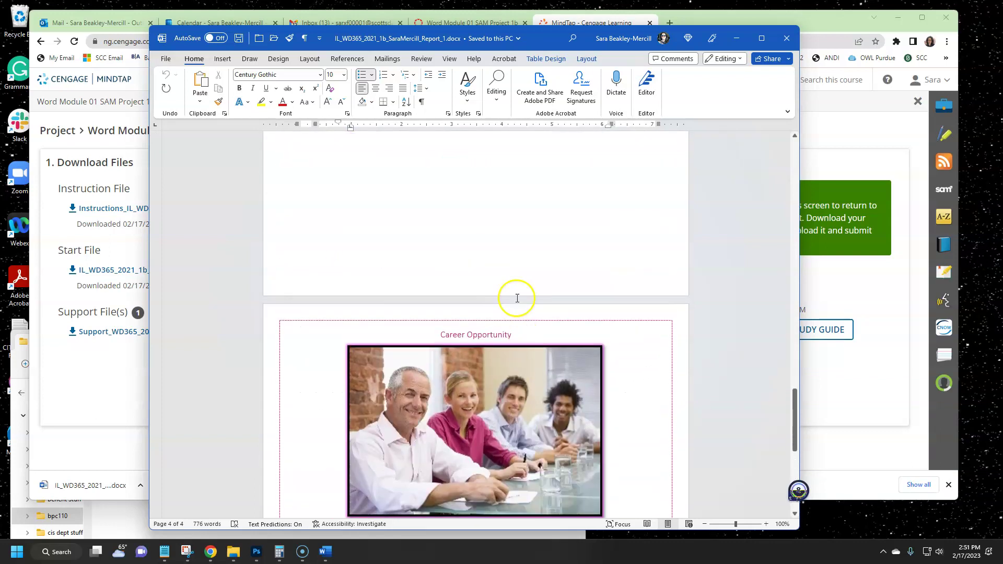
{"action": "scroll", "coordinate": [512, 291], "scroll_direction": "up", "scroll_amount": 8}
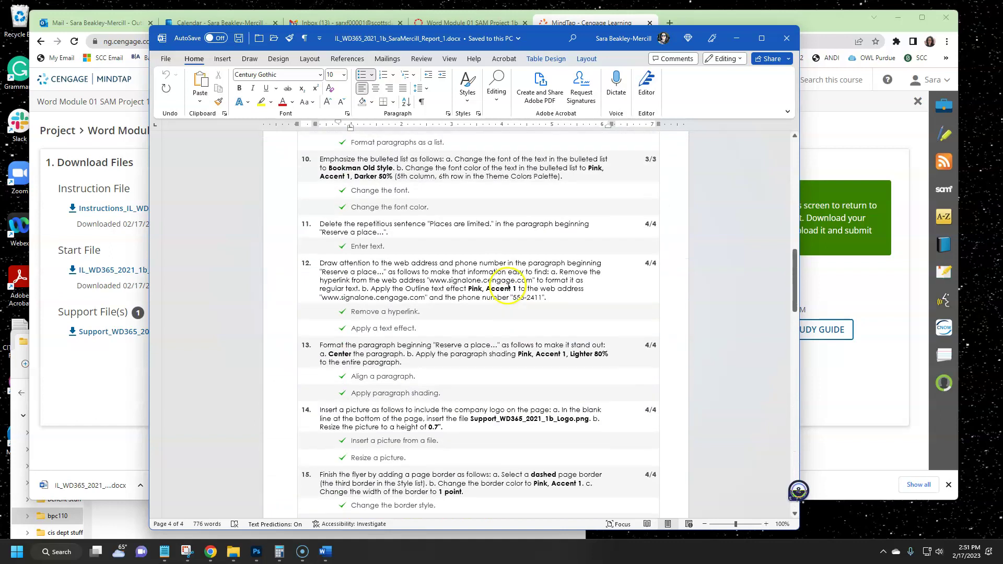
{"action": "scroll", "coordinate": [510, 282], "scroll_direction": "down", "scroll_amount": 3}
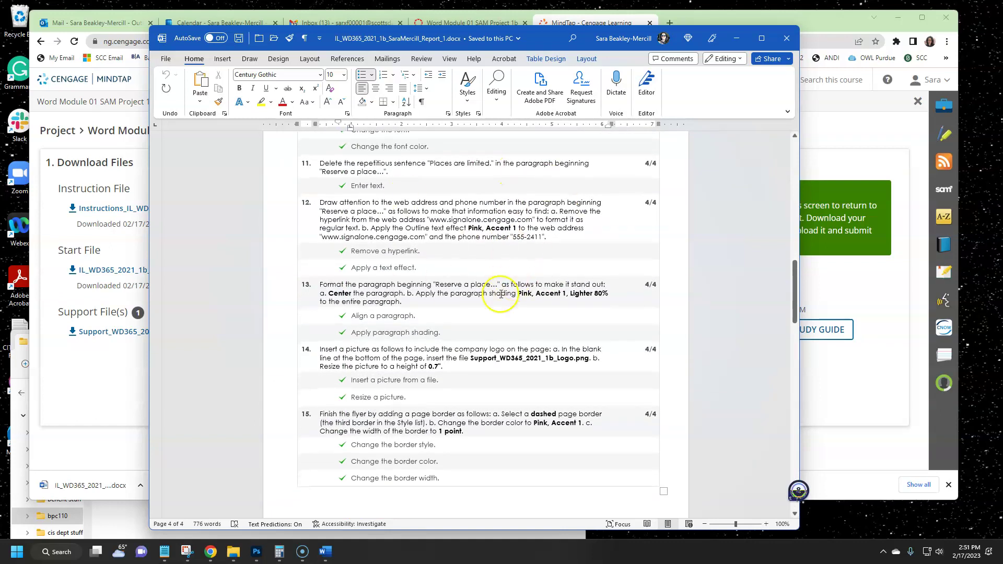
{"action": "scroll", "coordinate": [479, 324], "scroll_direction": "down", "scroll_amount": 8}
{"action": "scroll", "coordinate": [479, 328], "scroll_direction": "down", "scroll_amount": 4}
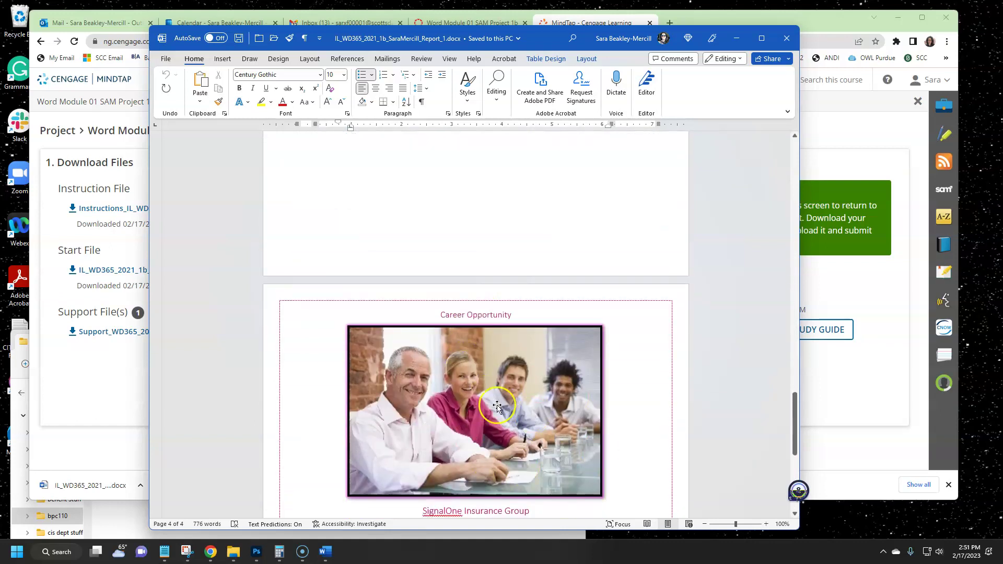
{"action": "scroll", "coordinate": [497, 223], "scroll_direction": "up", "scroll_amount": 6}
{"action": "scroll", "coordinate": [499, 221], "scroll_direction": "up", "scroll_amount": 15}
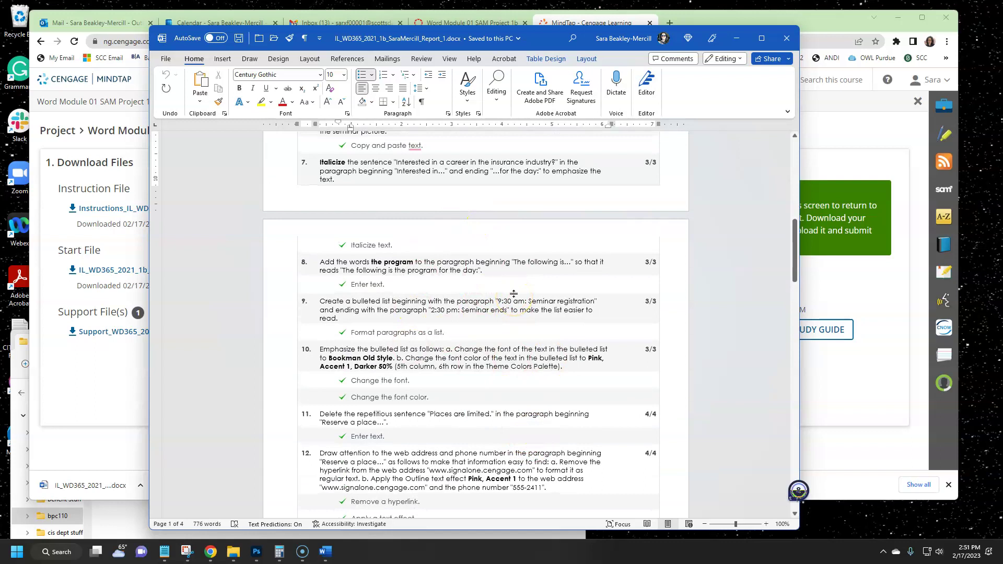
{"action": "scroll", "coordinate": [529, 283], "scroll_direction": "up", "scroll_amount": 4}
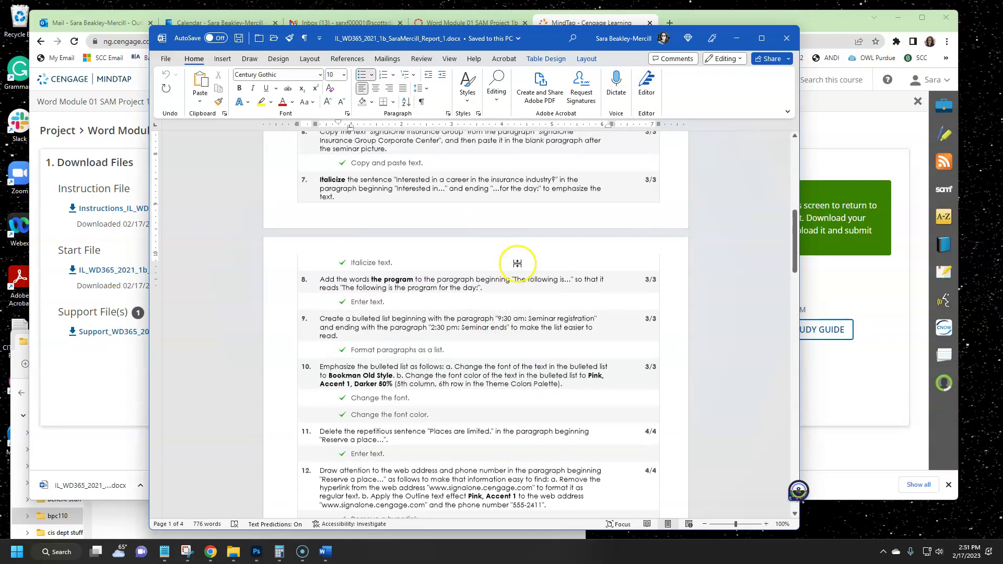
{"action": "left_click", "coordinate": [787, 38]}
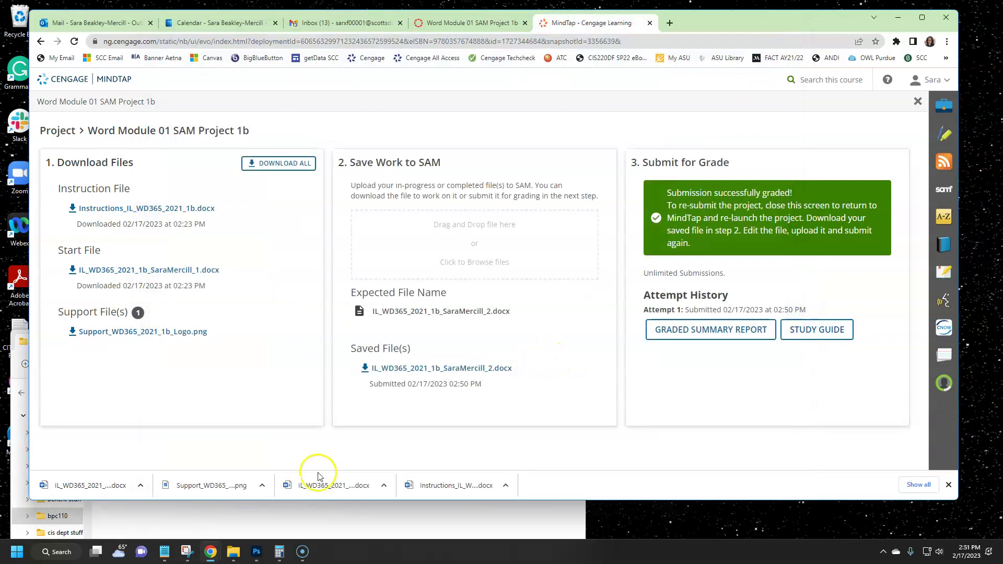
{"action": "left_click", "coordinate": [130, 524]}
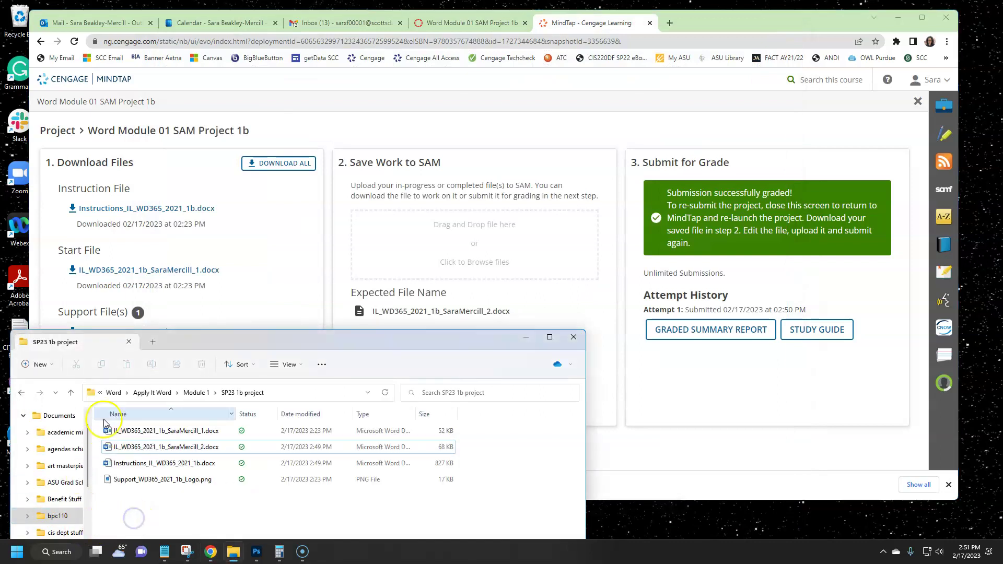
{"action": "left_click_drag", "start_coordinate": [259, 343], "coordinate": [456, 142]}
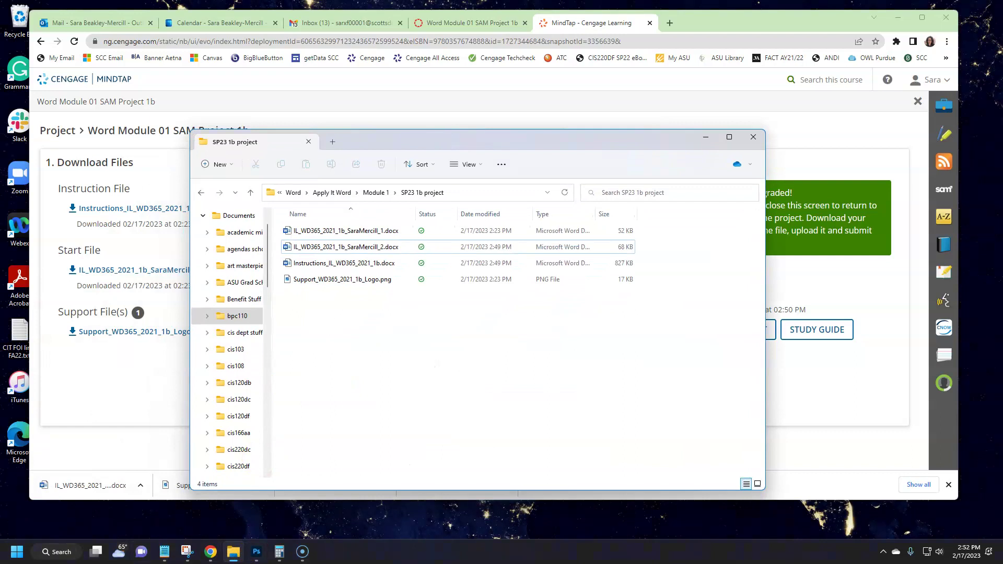
{"action": "left_click", "coordinate": [302, 552]}
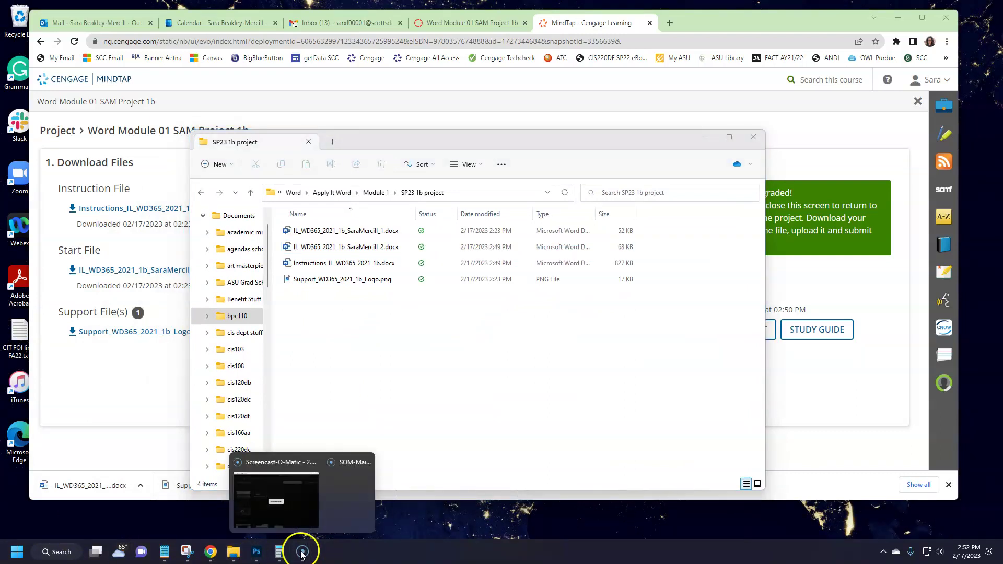
{"action": "left_click", "coordinate": [167, 448]}
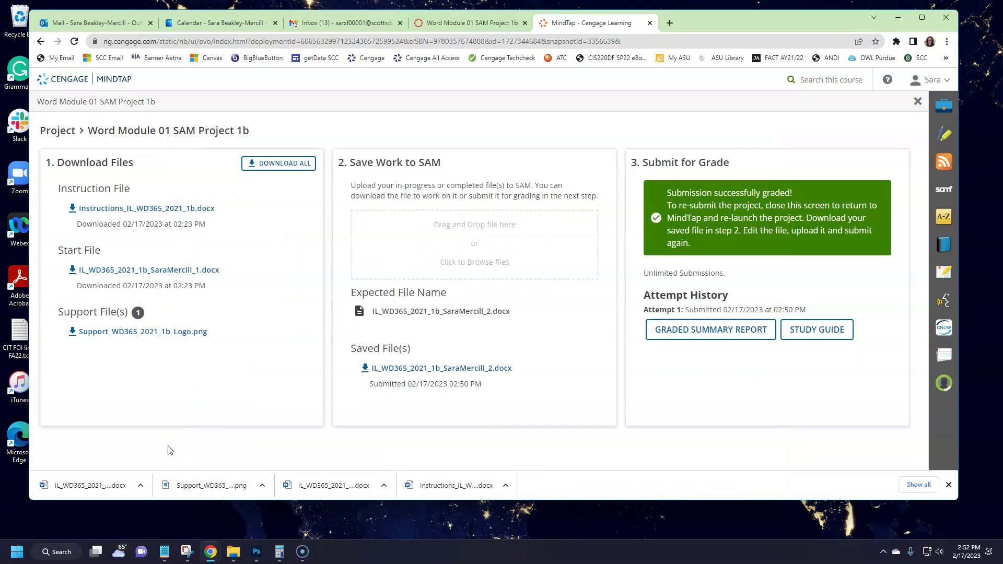